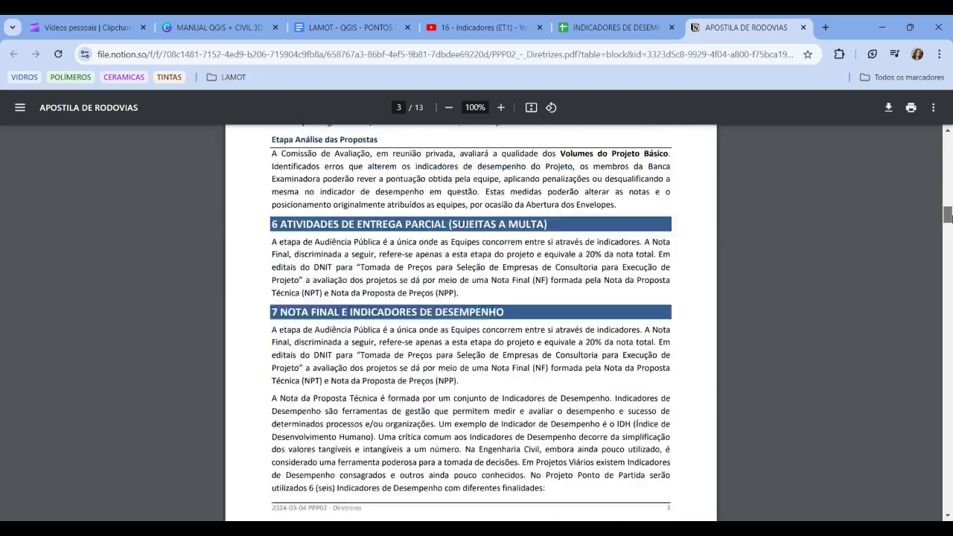
Read the ET1 – Acréscimo sobre a diretriz definition and equation 01 in the APOSTILA DE RODOVIAS guidelines.
scroll(470, 321, "up", 3)
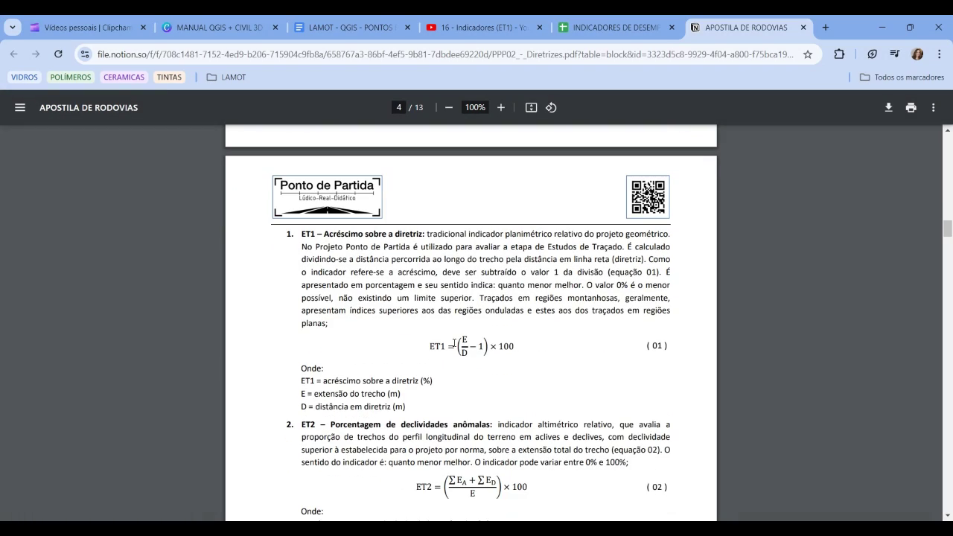
left_click_drag(302, 261, 645, 263)
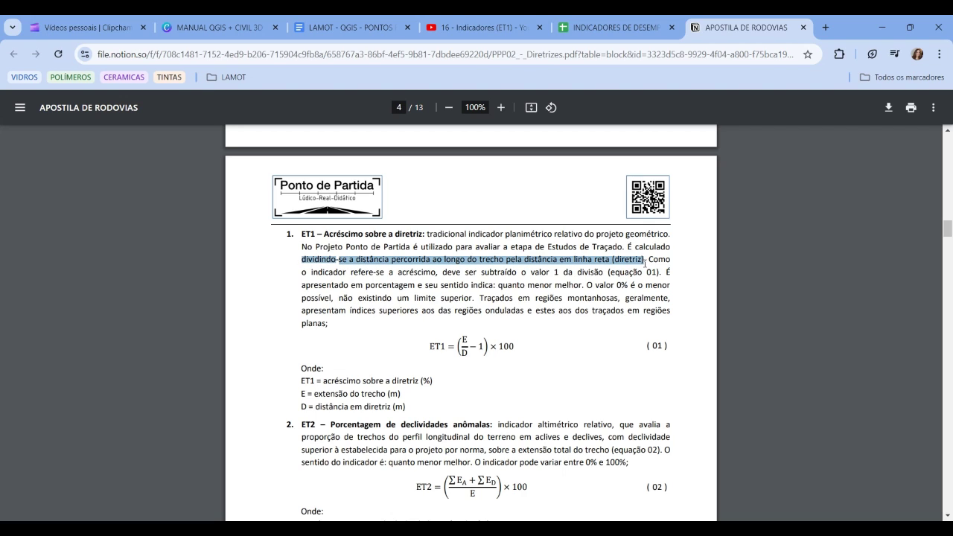
left_click(634, 298)
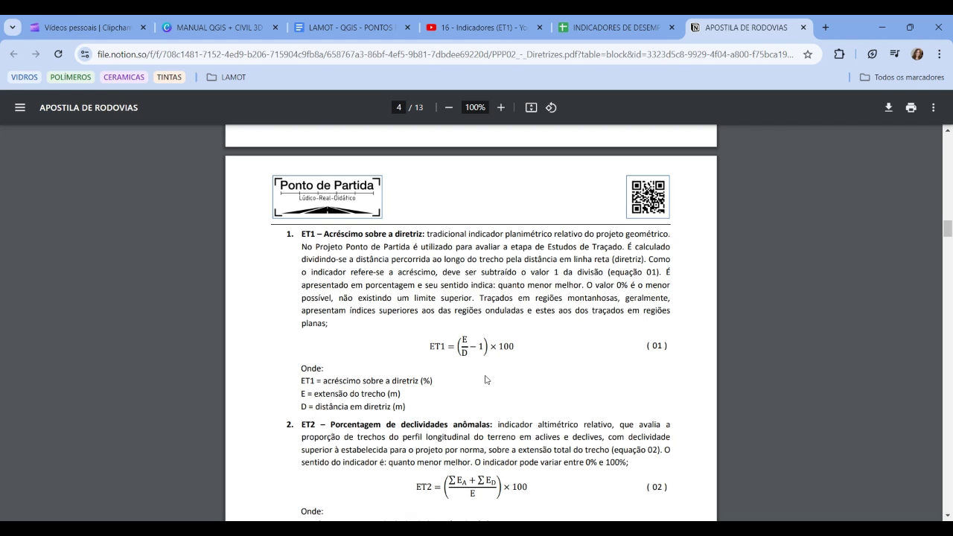
Switch to QGIS and review the three route layers TRACADO2, TRACADO3 and TRAÇADO 5.
left_click(674, 530)
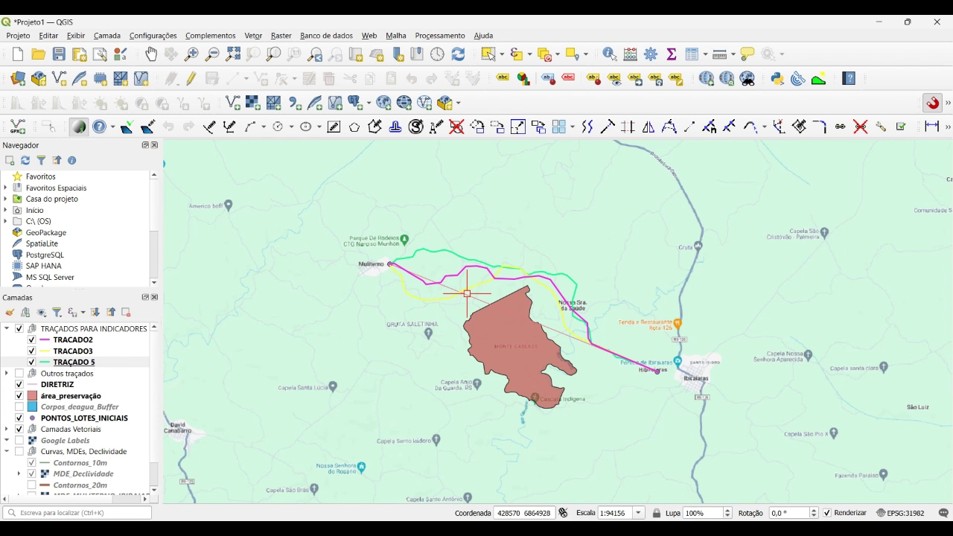
left_click(65, 342)
left_click(107, 352)
left_click(110, 362)
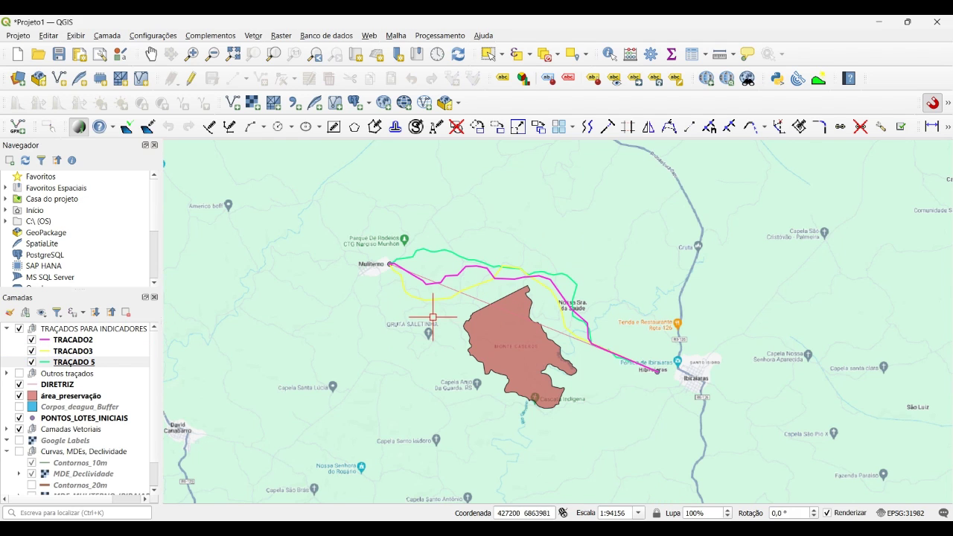
left_click(64, 342)
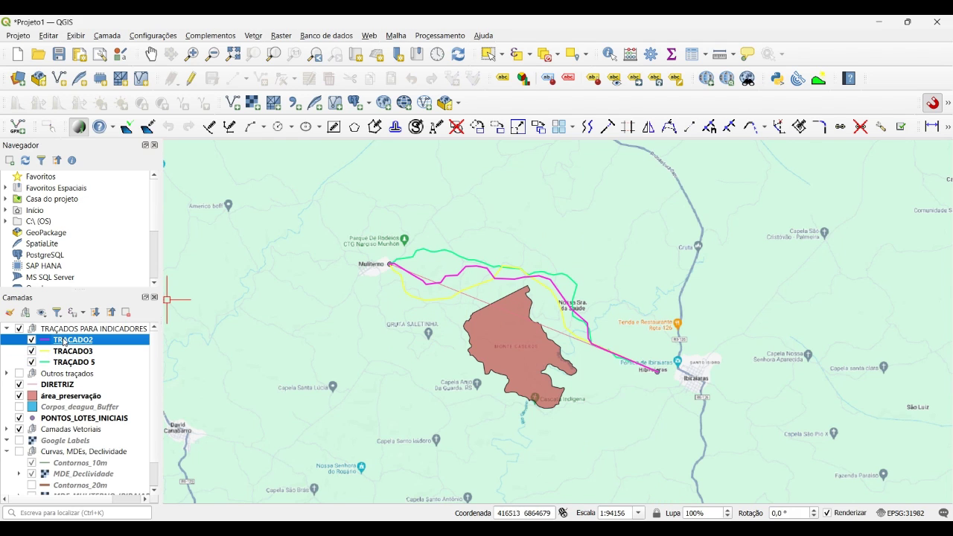
left_click(105, 355)
left_click(109, 362)
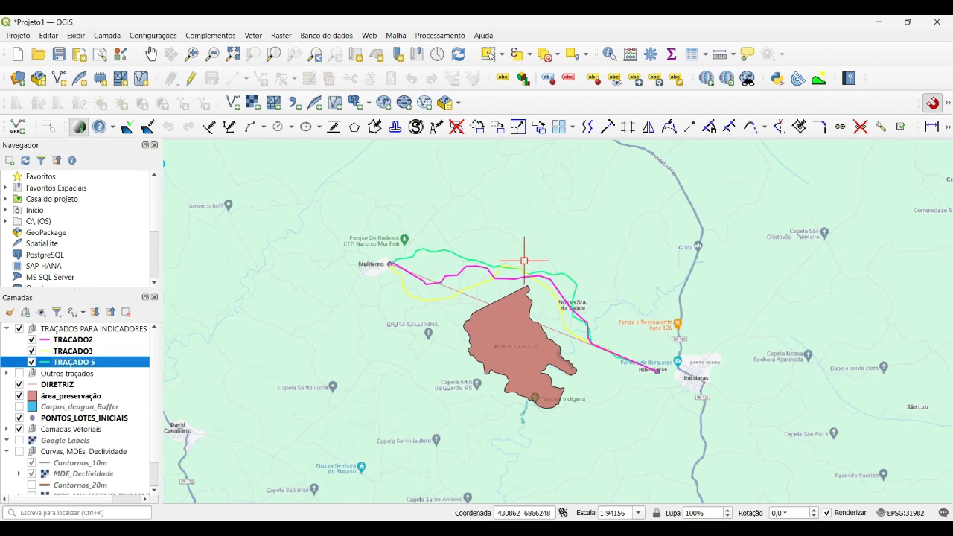
Measure the straight DIRETRIZ line between the two towns with the QAD LENGTHEN command and copy its length to four decimals.
left_click_drag(601, 294, 590, 288)
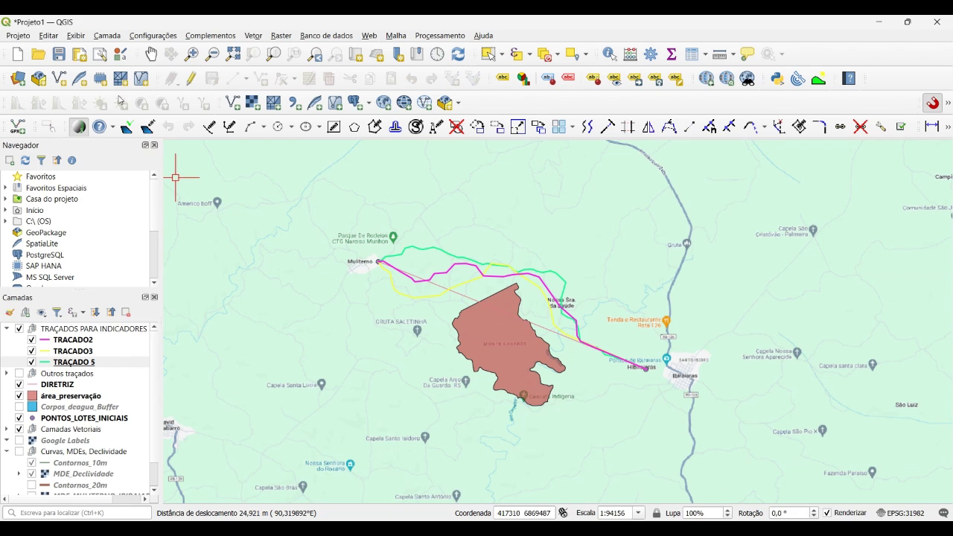
left_click(79, 128)
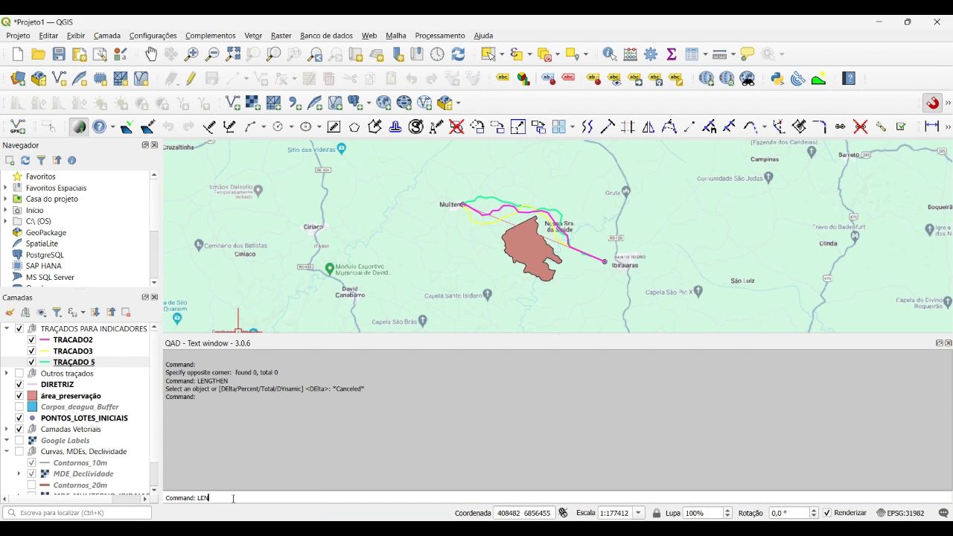
type("LEN")
key("Return")
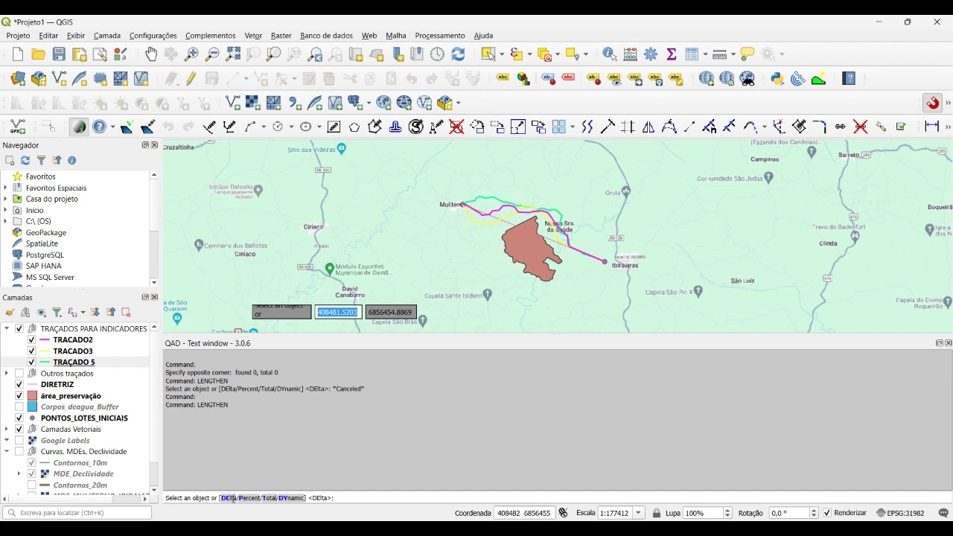
scroll(517, 228, "up", 2)
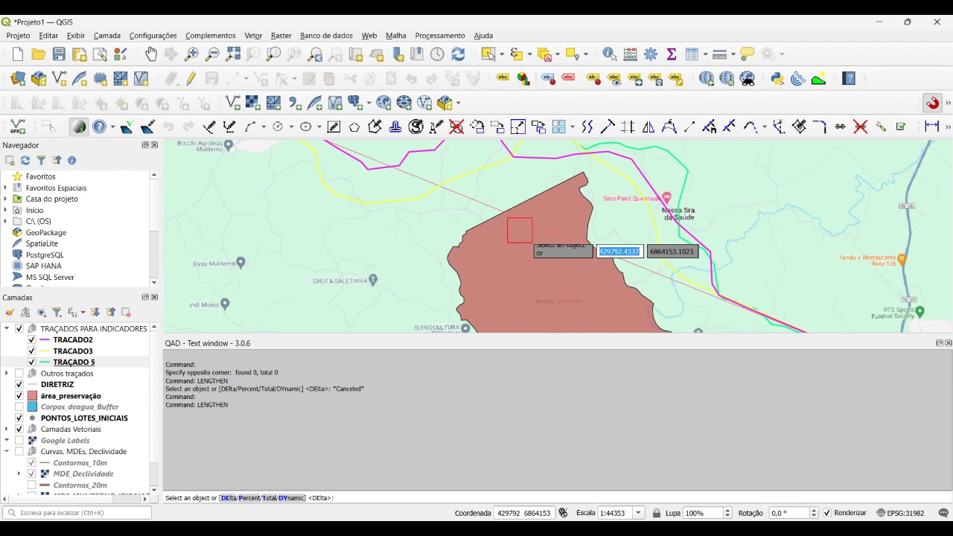
left_click(473, 199)
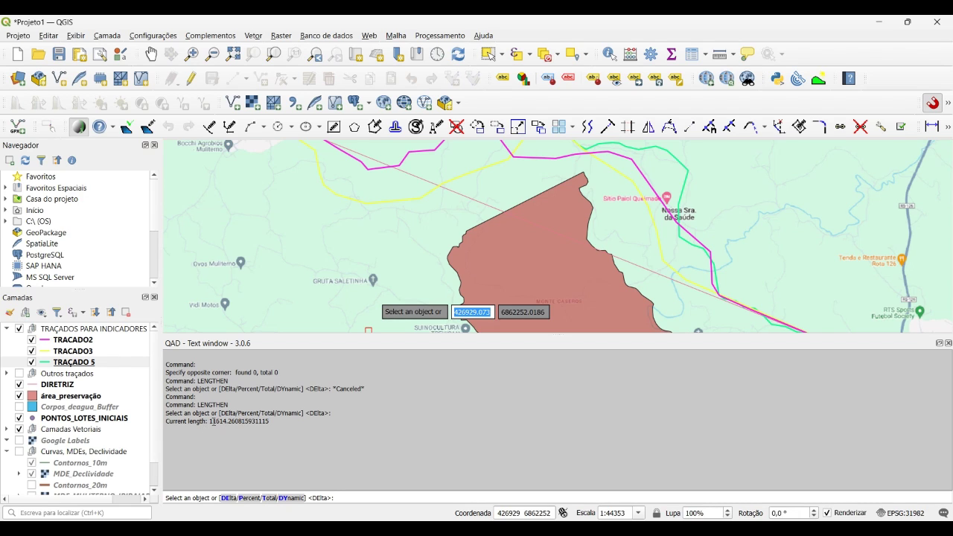
left_click_drag(210, 421, 244, 423)
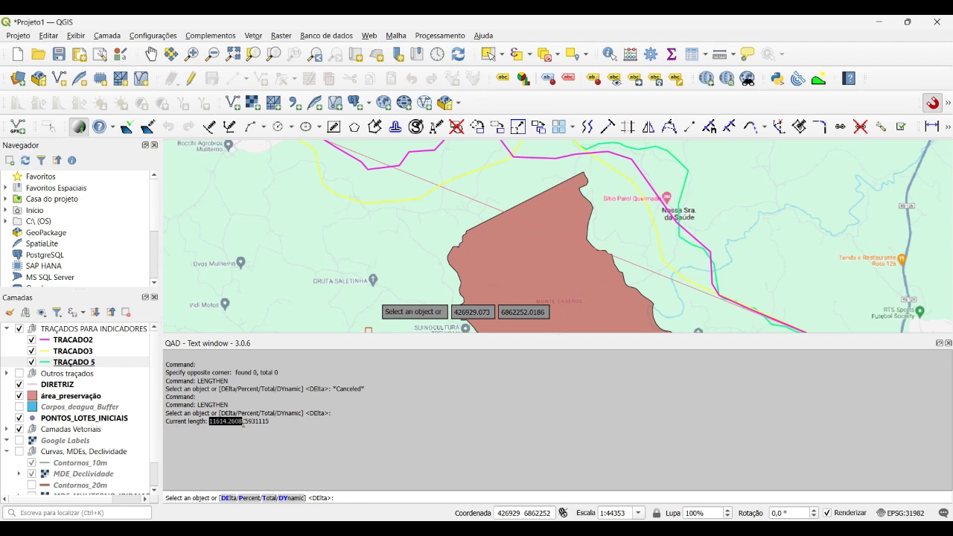
Switch to the INDICADORES DE DESEMPENHO spreadsheet and enter 11614,2608 in D5 as route 2's straight-line distance.
left_click(637, 530)
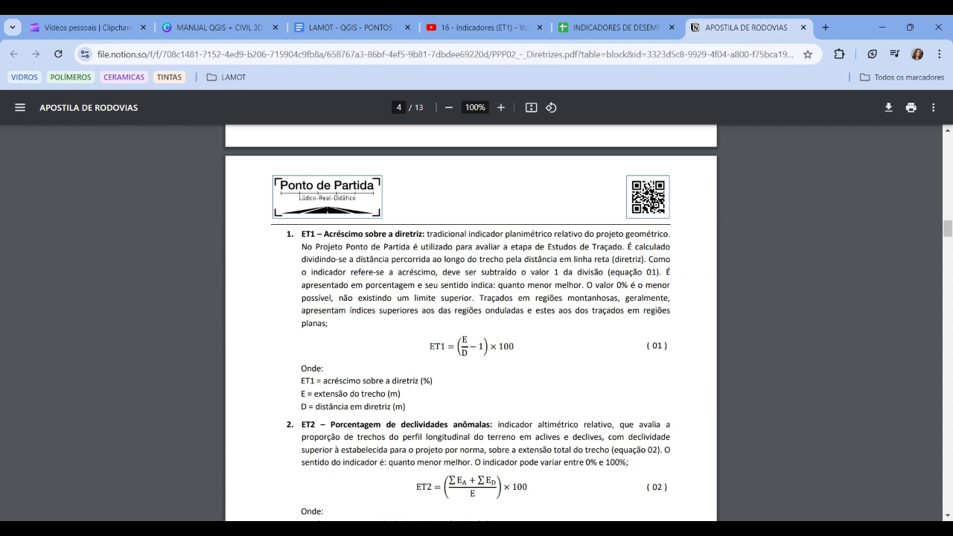
left_click(637, 31)
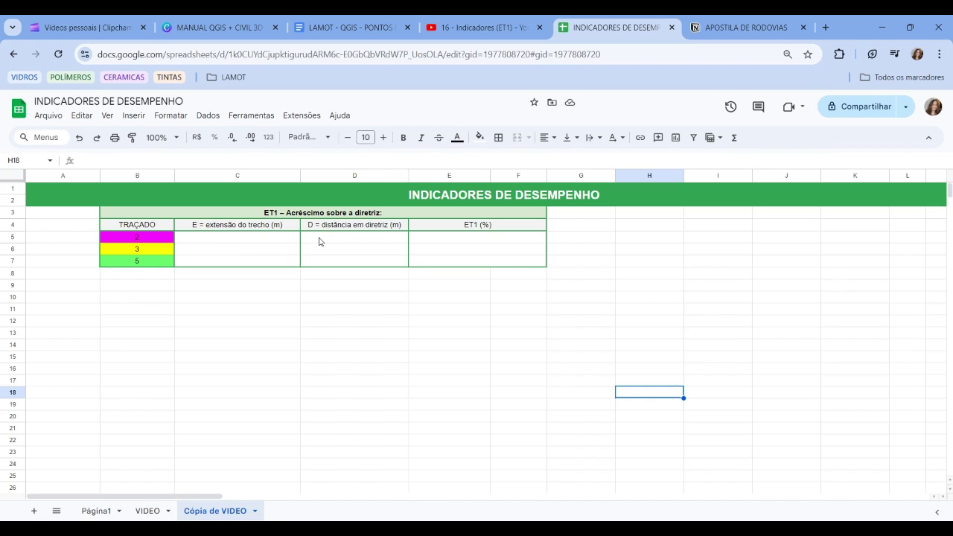
left_click(374, 241)
type("116142608")
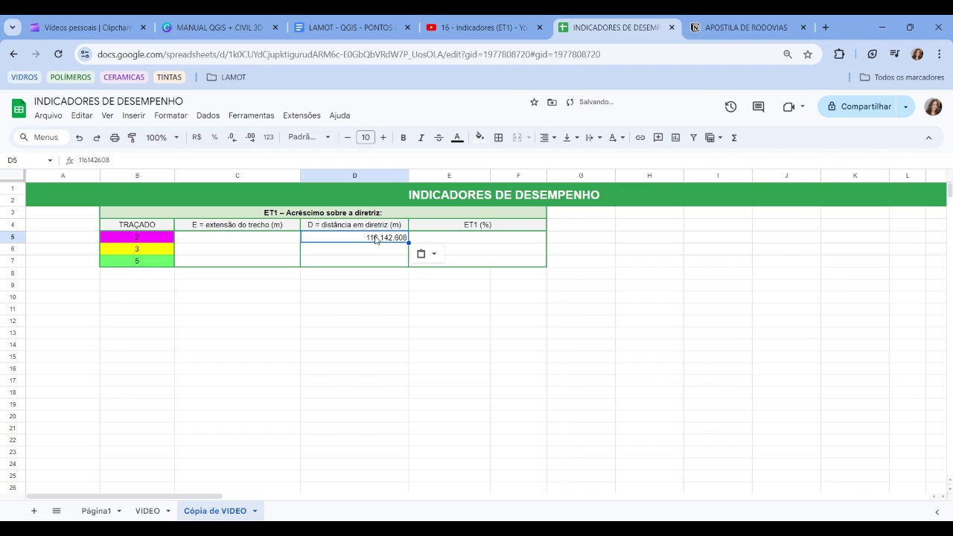
type(",")
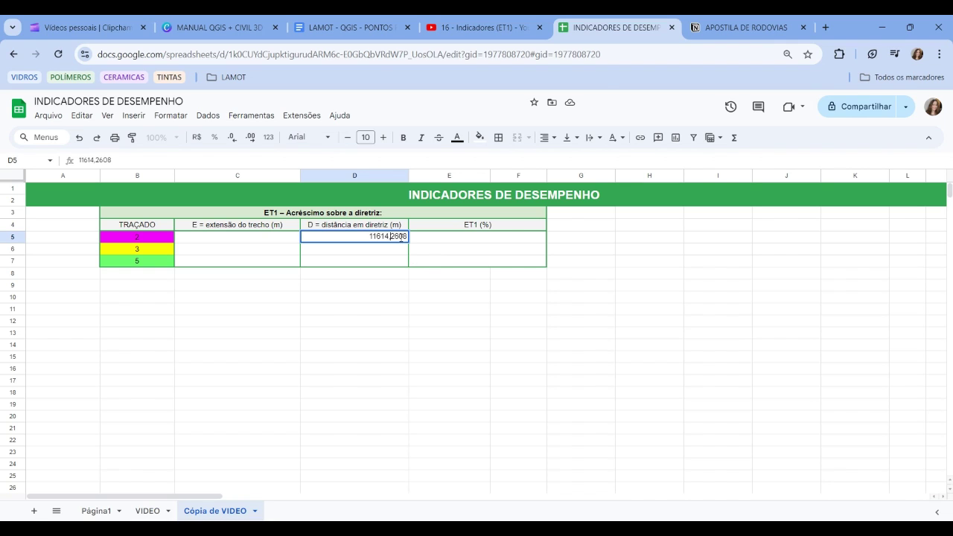
key("Return")
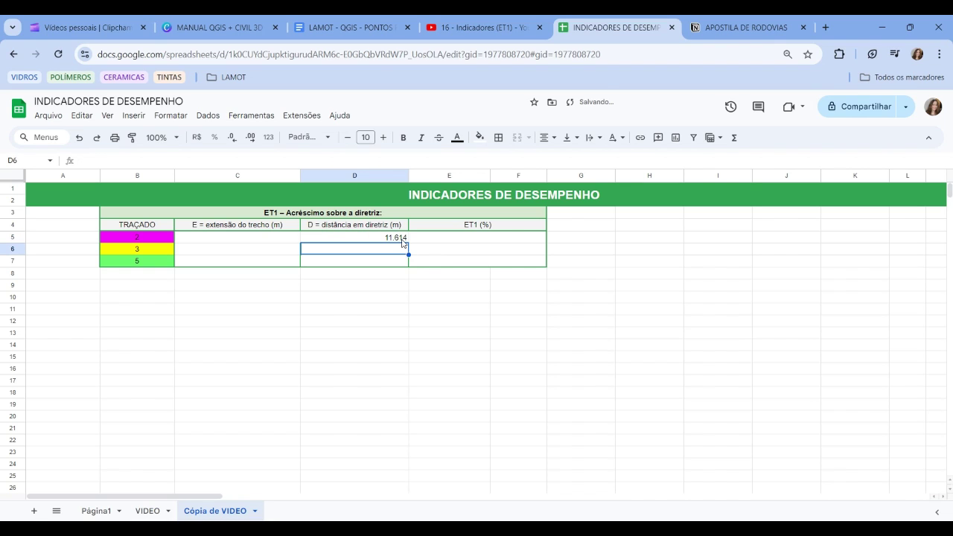
Format the straight-line distance in D5 to show four decimal places.
left_click(402, 239)
left_click(250, 138)
left_click(251, 139)
left_click(251, 138)
left_click(251, 139)
left_click(251, 139)
left_click(232, 139)
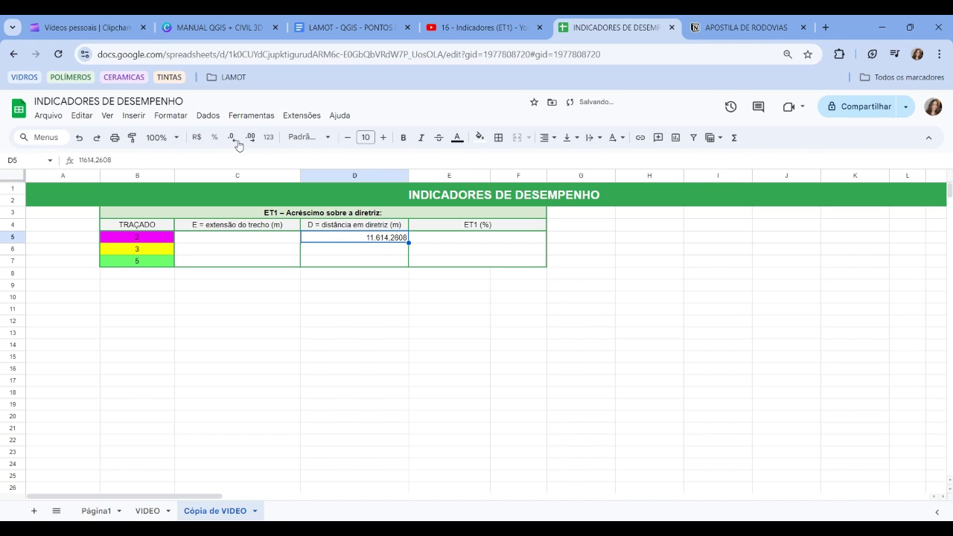
Fill the straight-line distance from D5 down to D7 for routes 3 and 5.
left_click(373, 253)
left_click(381, 239)
left_click_drag(407, 242, 408, 263)
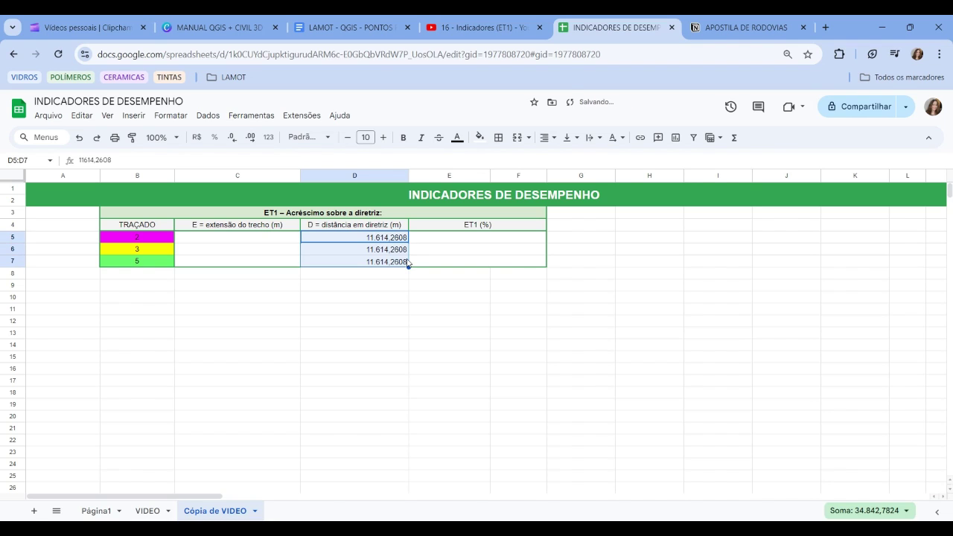
left_click(439, 273)
Return to QGIS, measure the magenta TRACADO2 line with the active LENGTHEN command and copy its length to four decimals.
key("alt+Tab")
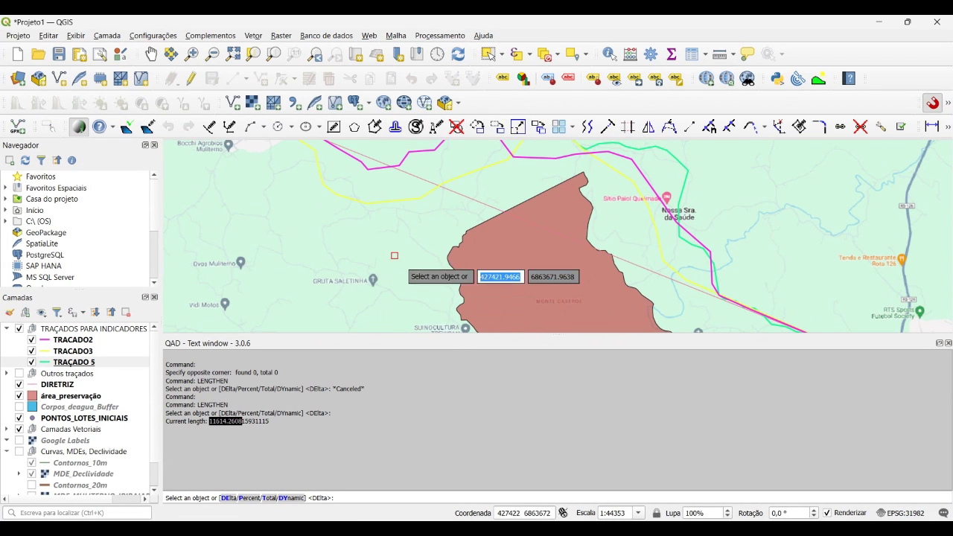
scroll(484, 208, "down", 1)
left_click_drag(484, 208, 446, 250)
scroll(446, 250, "up", 1)
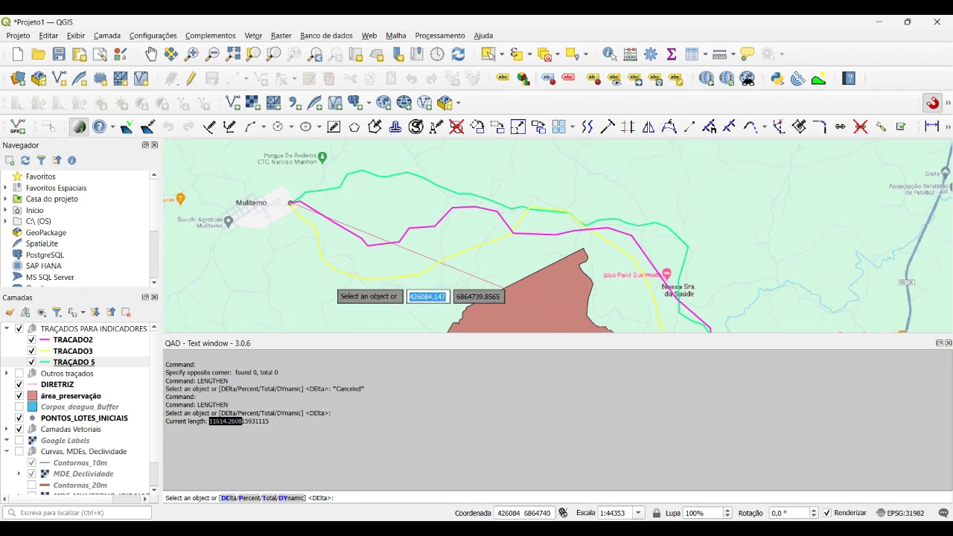
left_click(418, 225)
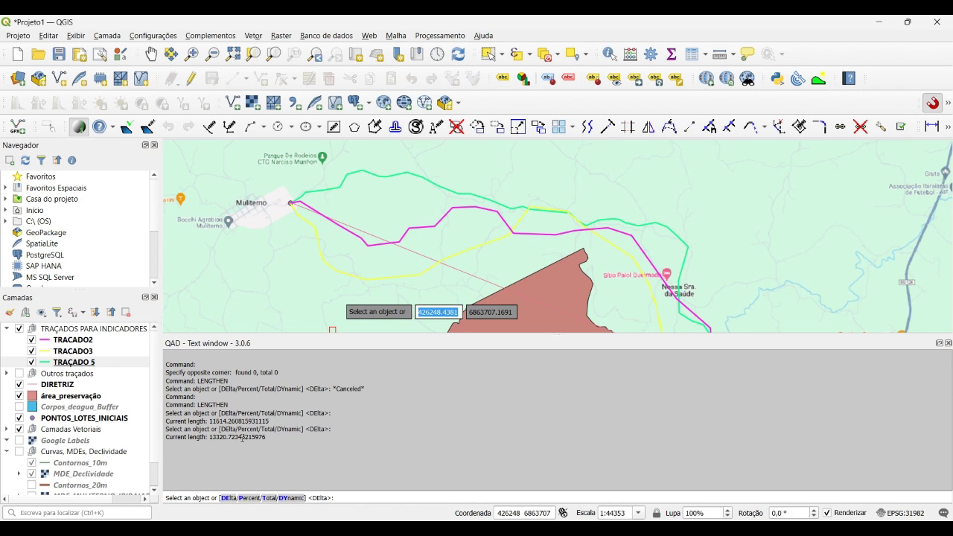
left_click_drag(242, 439, 208, 439)
key("ctrl+c")
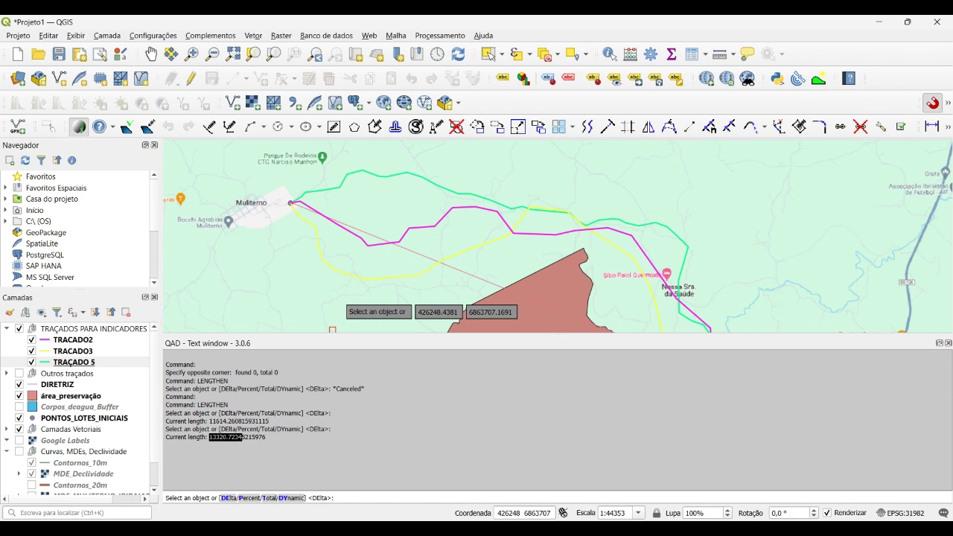
Switch back to the spreadsheet and enter the copied length, 13.320,72 m, in C5 as route 2's extensão do trecho.
key("alt+Tab")
left_click(229, 239)
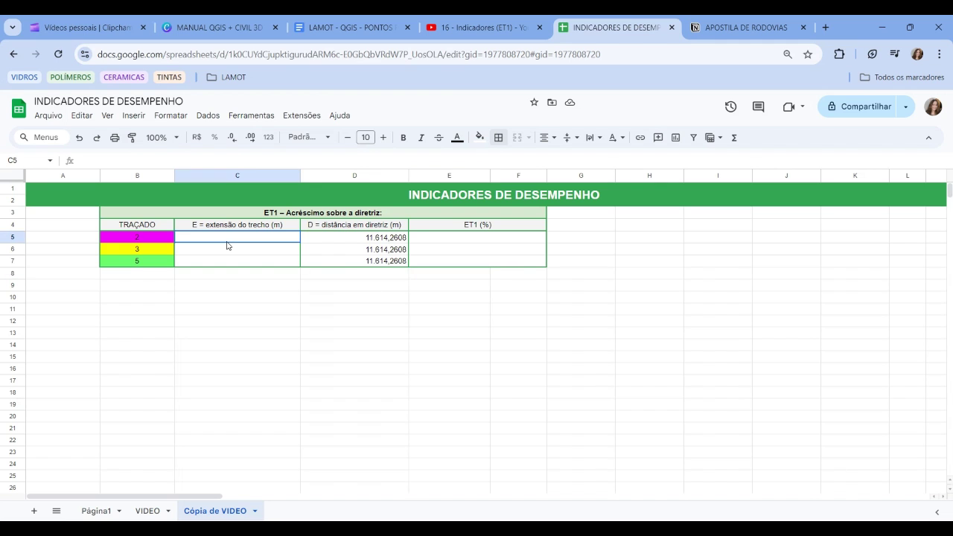
left_click(226, 159)
key("ctrl+v")
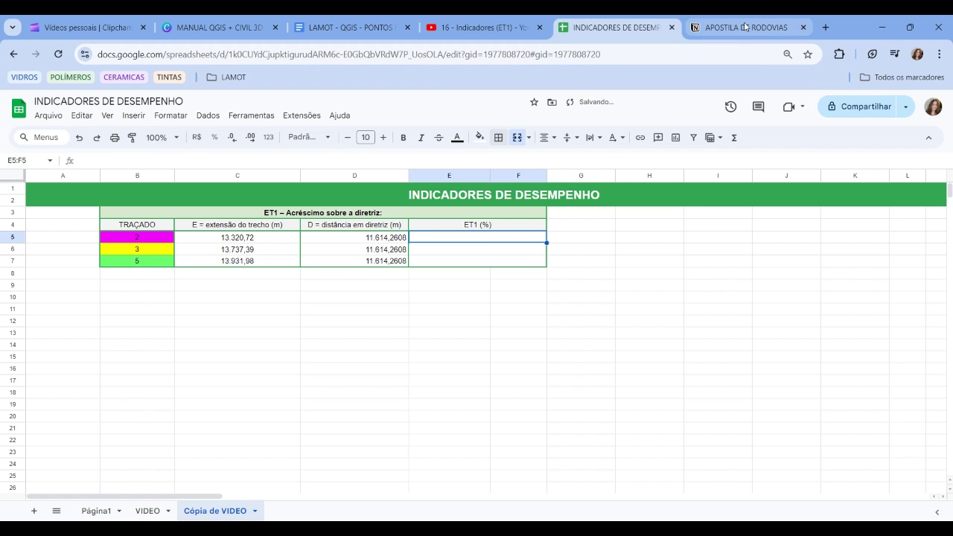
Check the ET1 equation in the guidelines and enter the formula =(C5/D5) -1 in E5 for route 2.
left_click(744, 27)
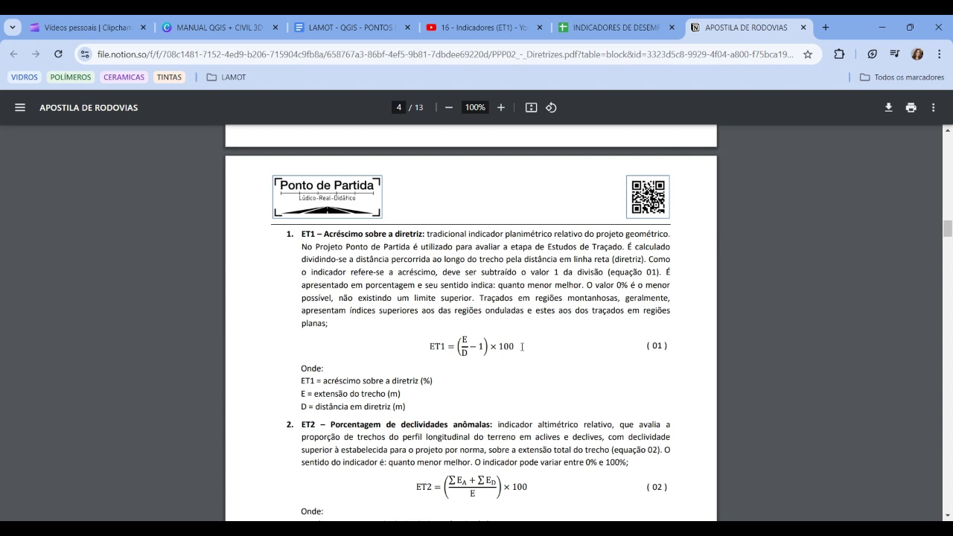
left_click(646, 25)
type("=D5/C5")
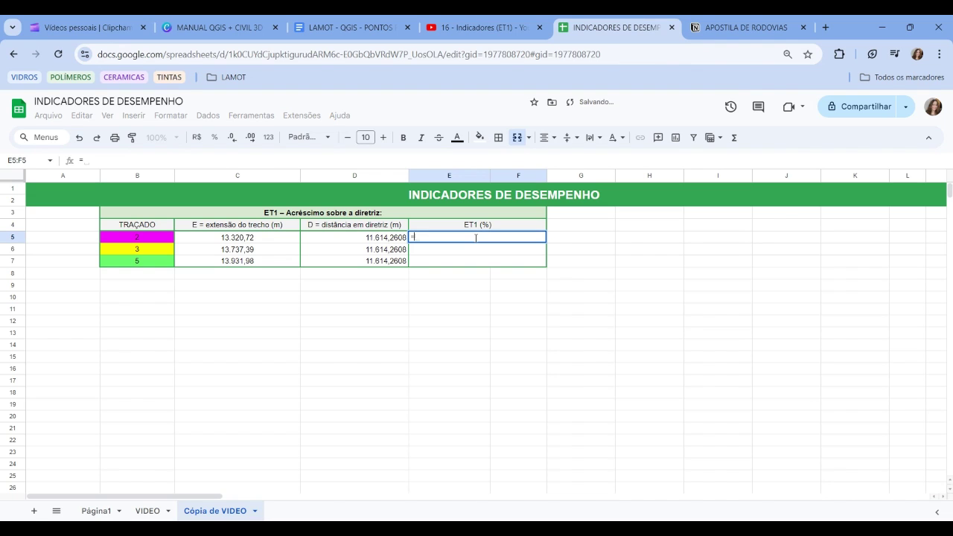
left_click(283, 240)
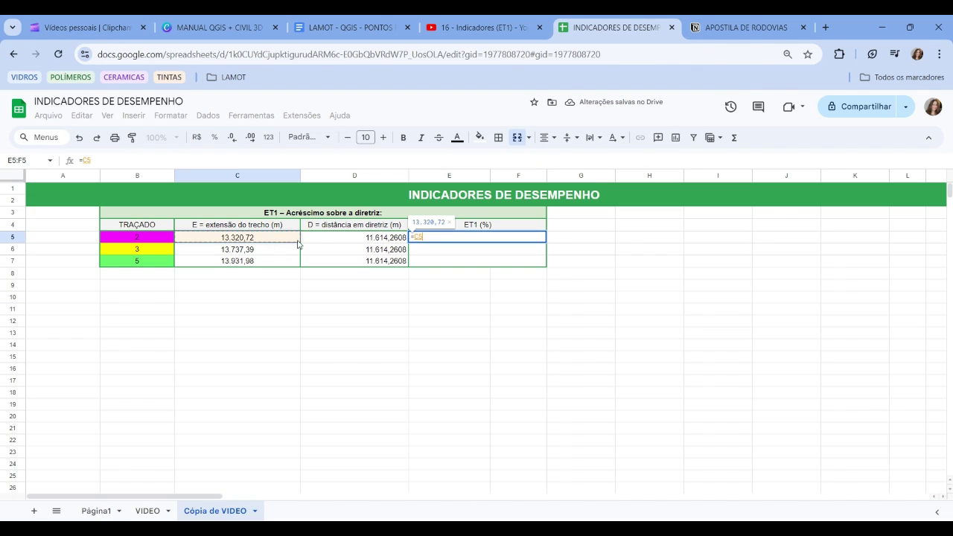
type("/")
left_click(394, 242)
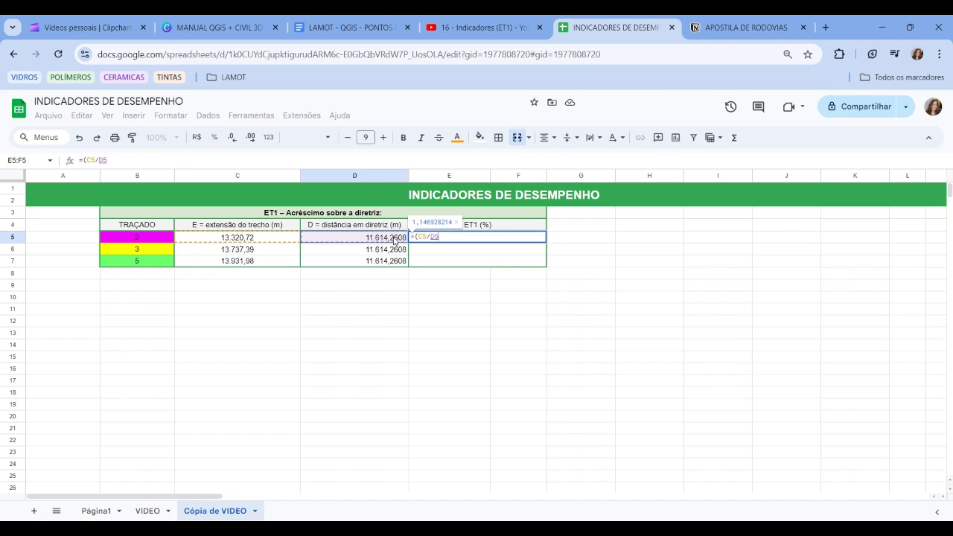
type(") -1")
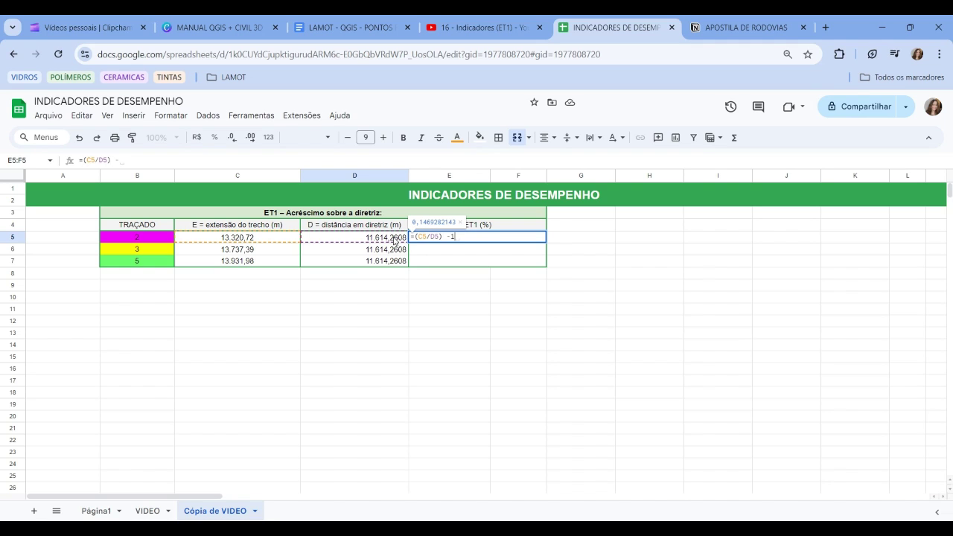
key("Return")
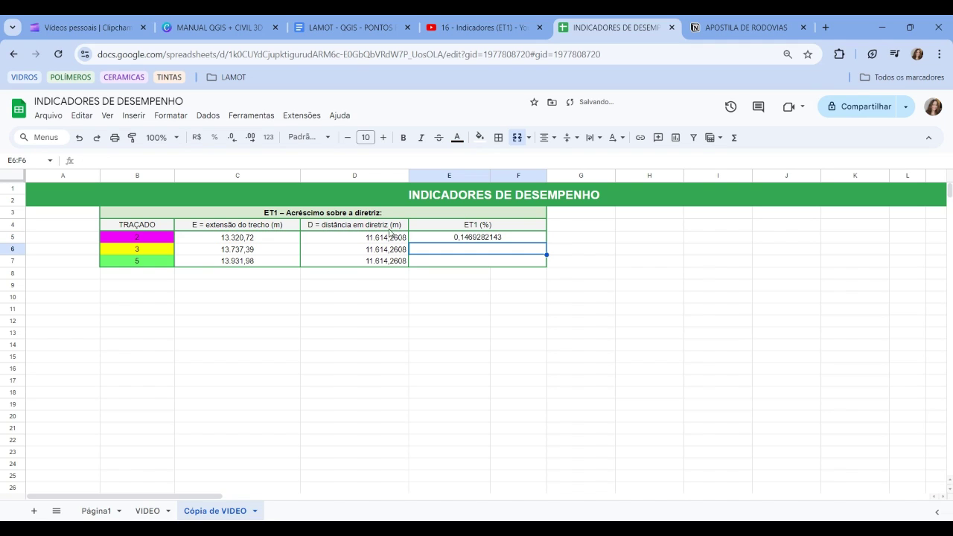
Fill the ET1 formula from E5 down to row 7 for routes 3 and 5.
left_click(532, 236)
left_click_drag(546, 242, 546, 258)
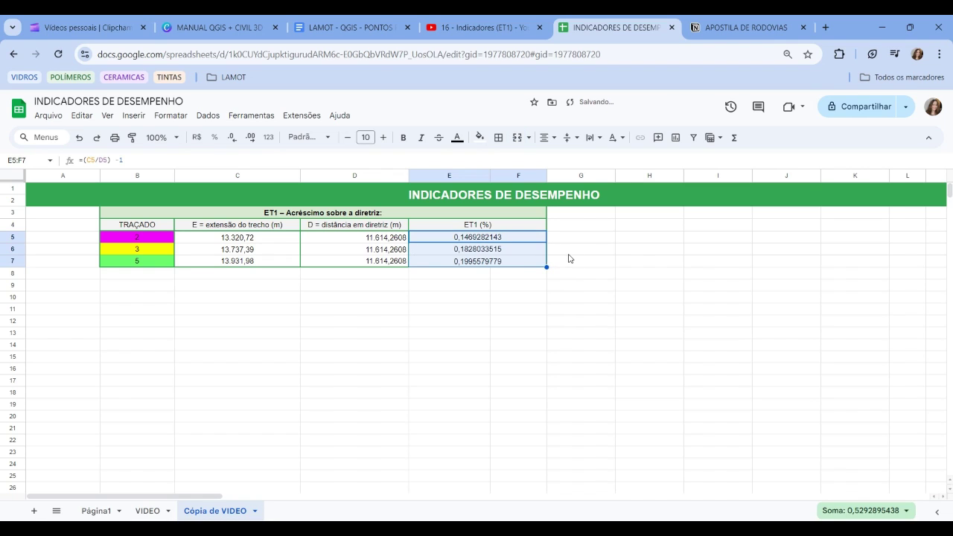
left_click(569, 252)
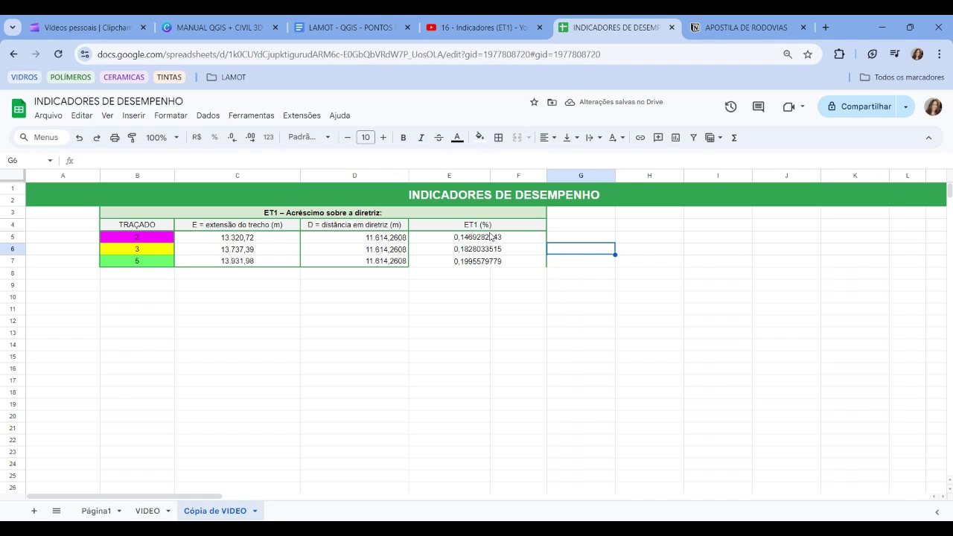
Format the ET1 results of the three routes in E5:F7 as percentages.
left_click_drag(491, 236, 495, 262)
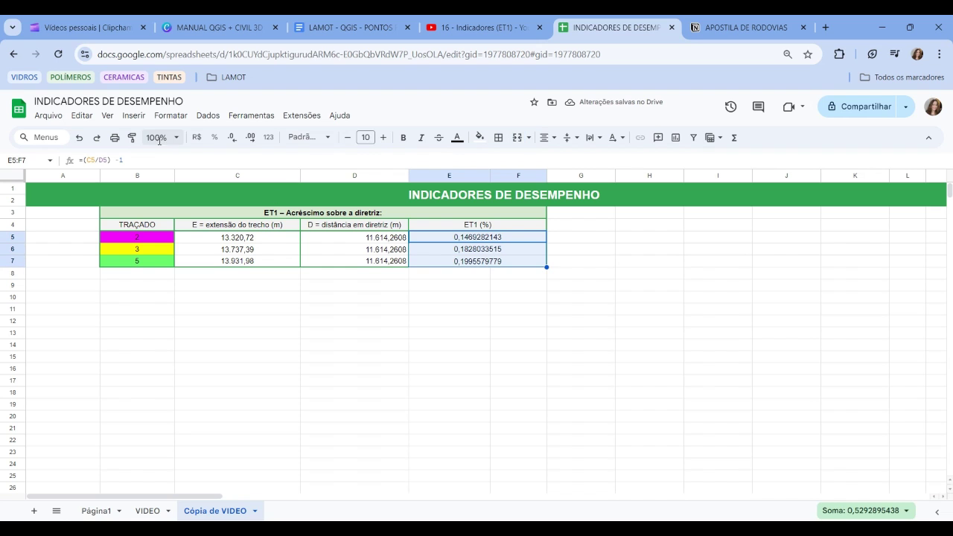
left_click(215, 137)
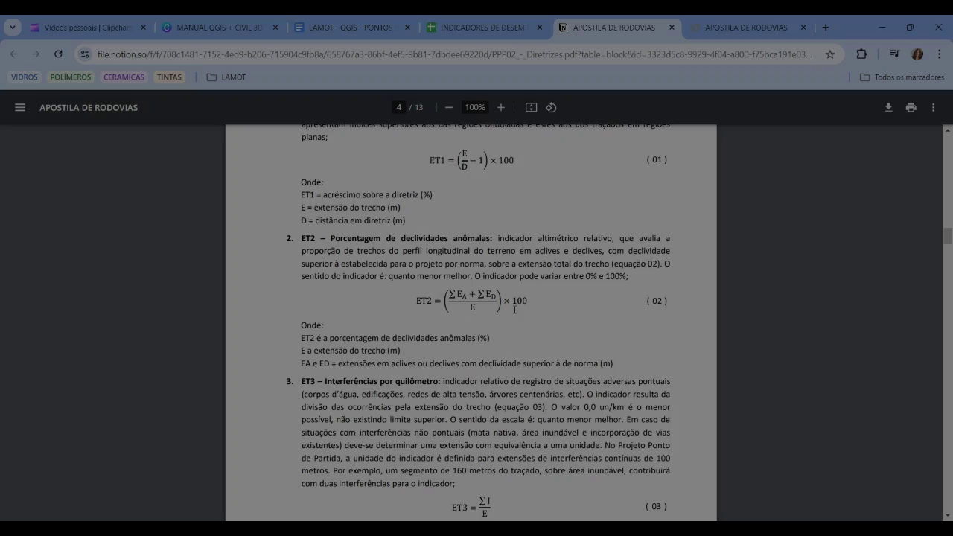
Read the definition and equation of indicator ET2, Porcentagem de declividades anômalas, in the guidelines PDF.
scroll(515, 309, "down", 1)
scroll(485, 285, "up", 1)
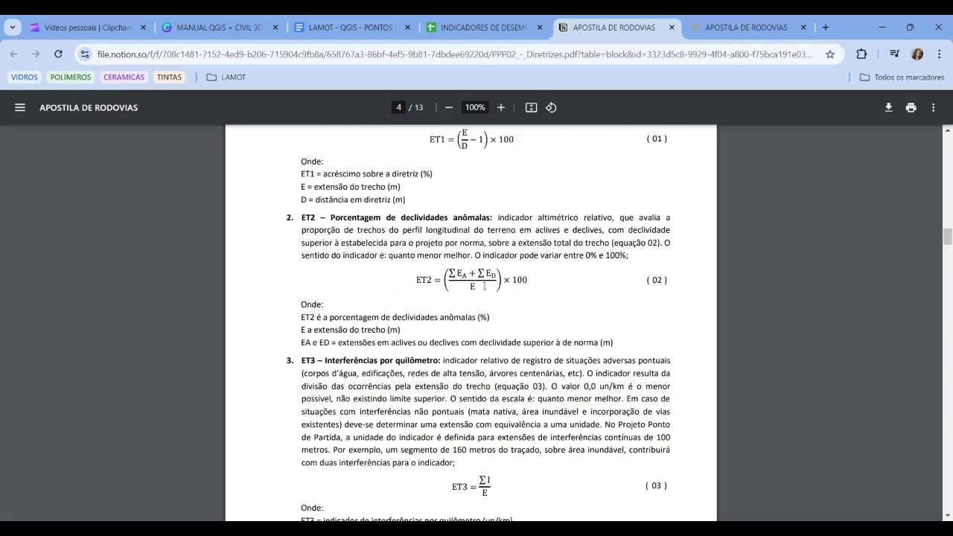
scroll(420, 292, "up", 3, "ctrl")
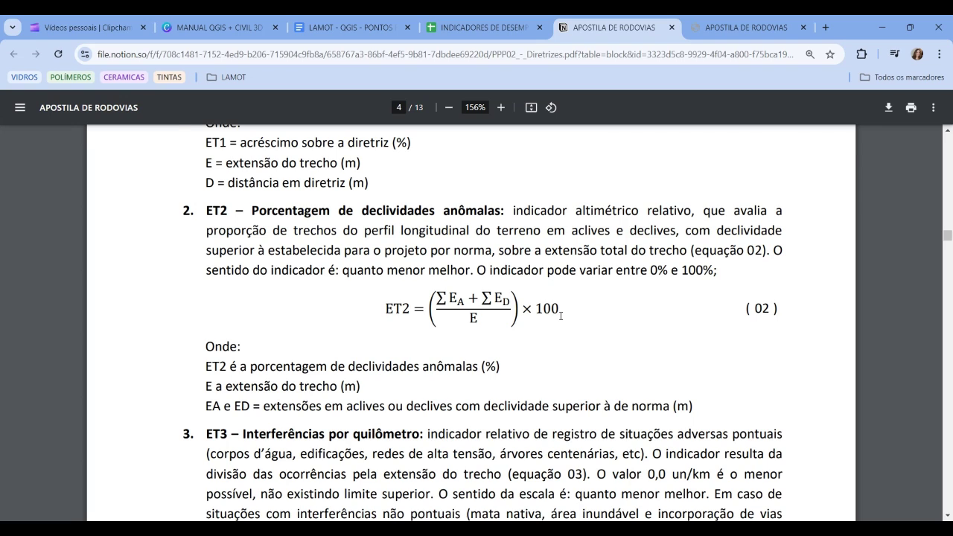
scroll(560, 316, "down", 2, "ctrl")
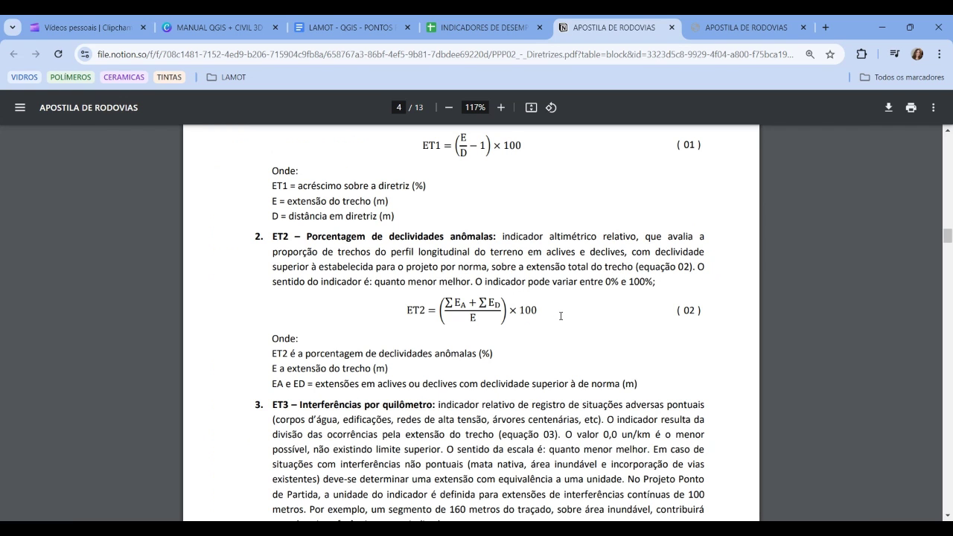
left_click_drag(549, 254, 488, 270)
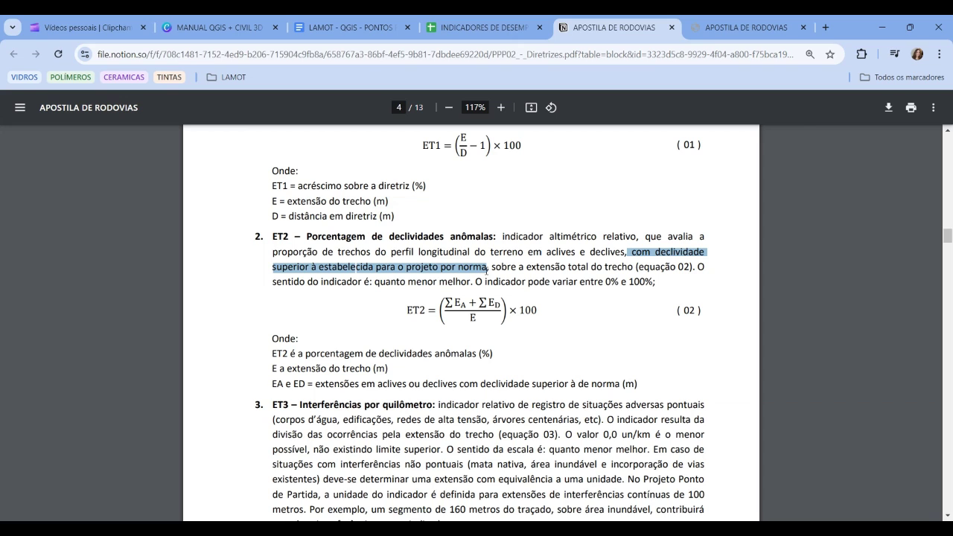
left_click(409, 277)
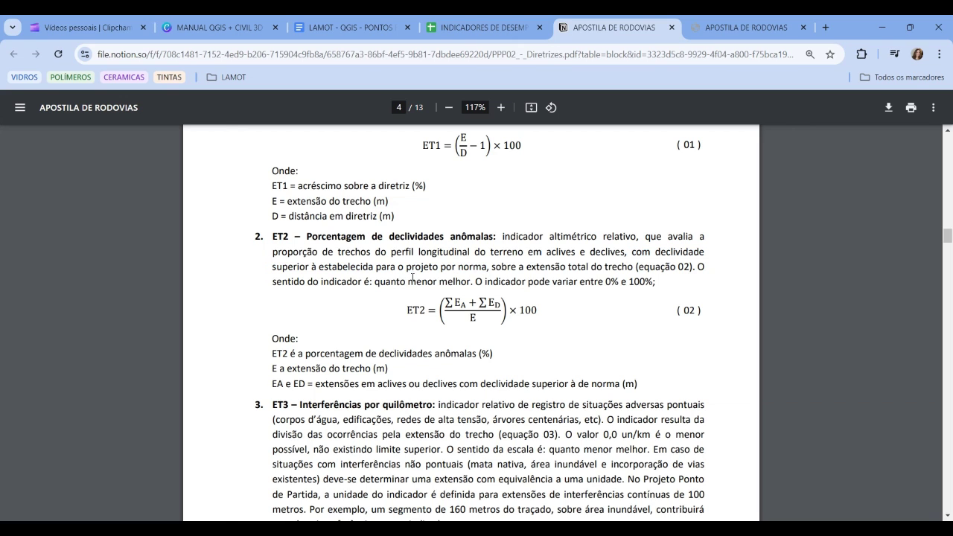
Look up the Classe da rodovia entry with its expected traffic volume in the Termo de Referência PDF.
left_click(744, 28)
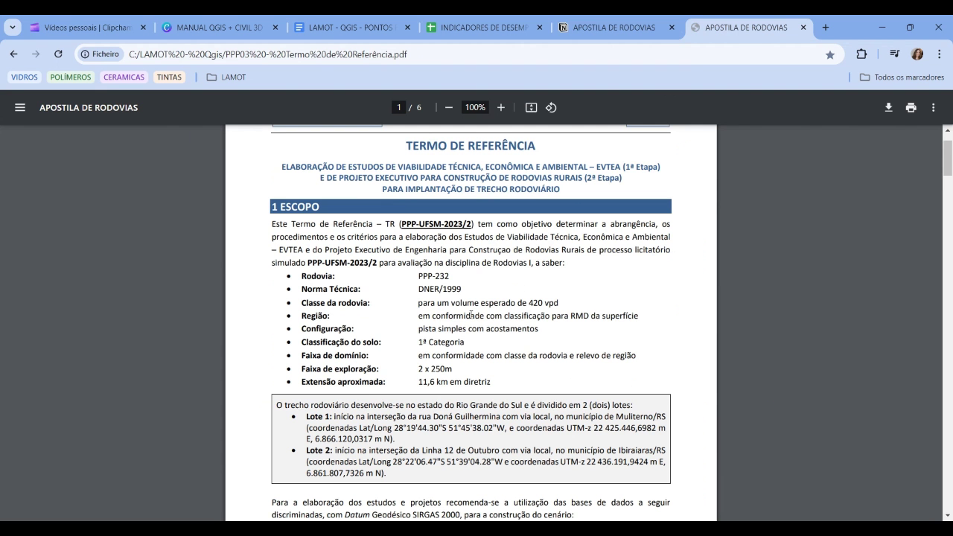
scroll(470, 315, "up", 1, "ctrl")
left_click_drag(249, 300, 591, 300)
left_click(589, 300)
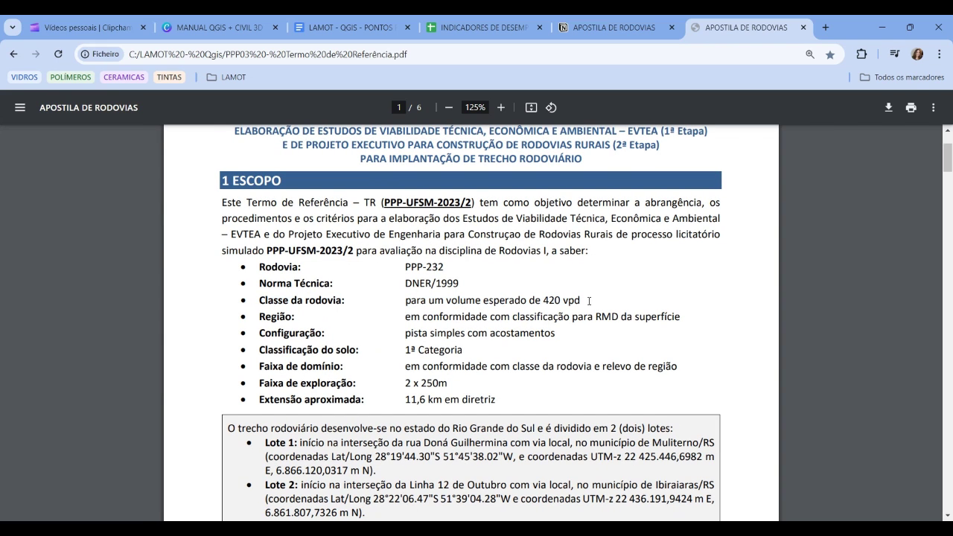
double_click(550, 300)
left_click(551, 300)
Return to the spreadsheet and format the Declividade de Norma cells C12:C14 as percentages.
left_click(500, 26)
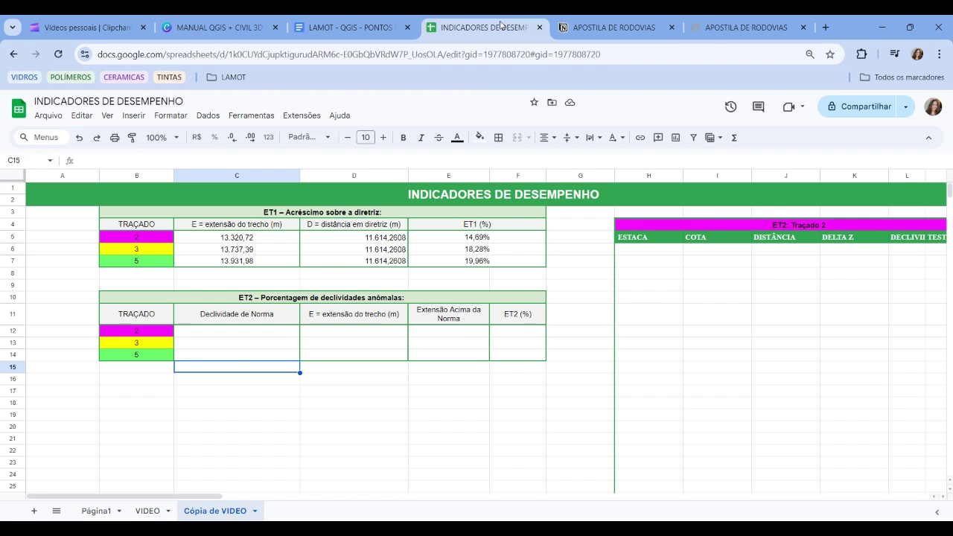
left_click(257, 317)
left_click(251, 333)
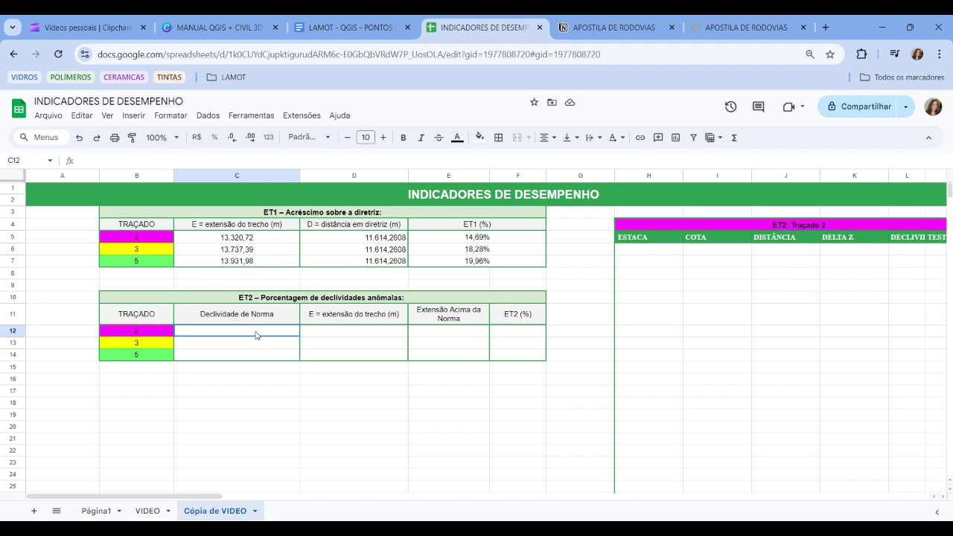
left_click_drag(256, 334, 257, 356)
left_click(213, 140)
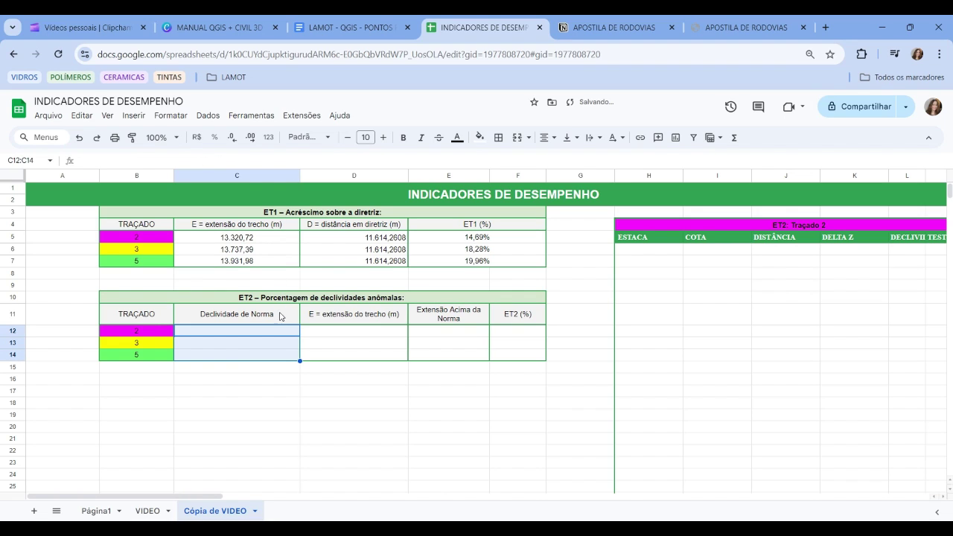
Enter 8% as route 2's Declividade de Norma in C12 and fill it down to C14.
left_click(278, 334)
type("8")
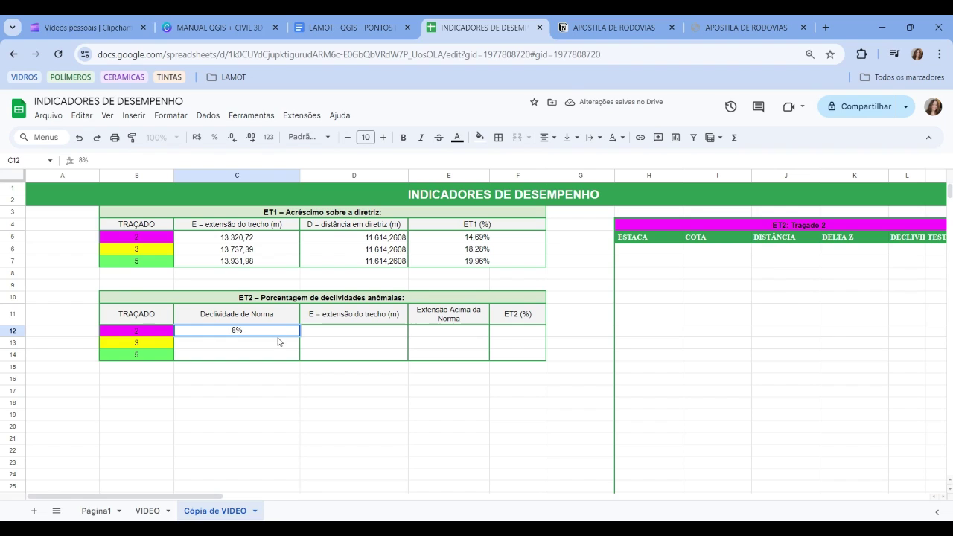
left_click(270, 343)
left_click(271, 334)
left_click_drag(299, 335, 300, 357)
Copy the route lengths from C5:C7 into the ET2 table's extensão do trecho cells D12:D14.
left_click(327, 337)
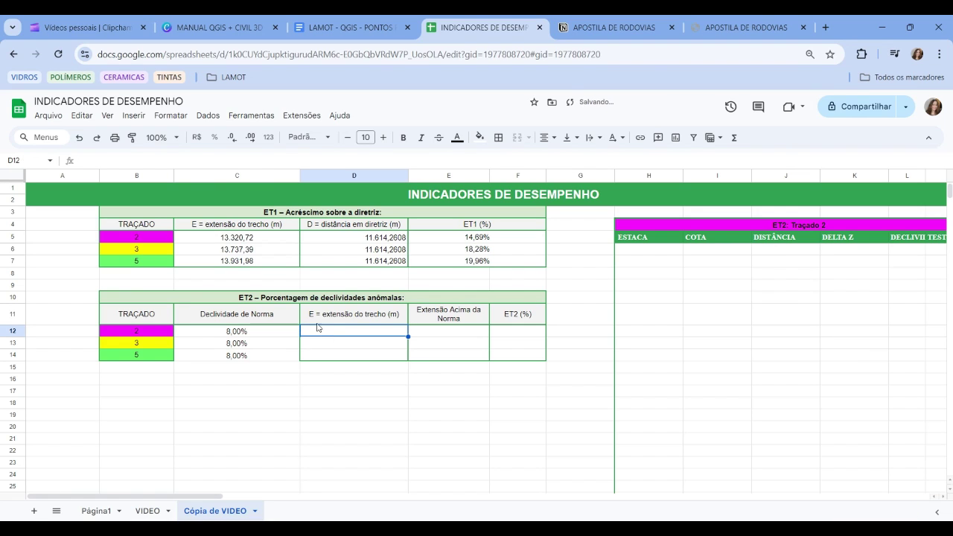
left_click_drag(252, 239, 255, 264)
key("ctrl+c")
left_click(340, 335)
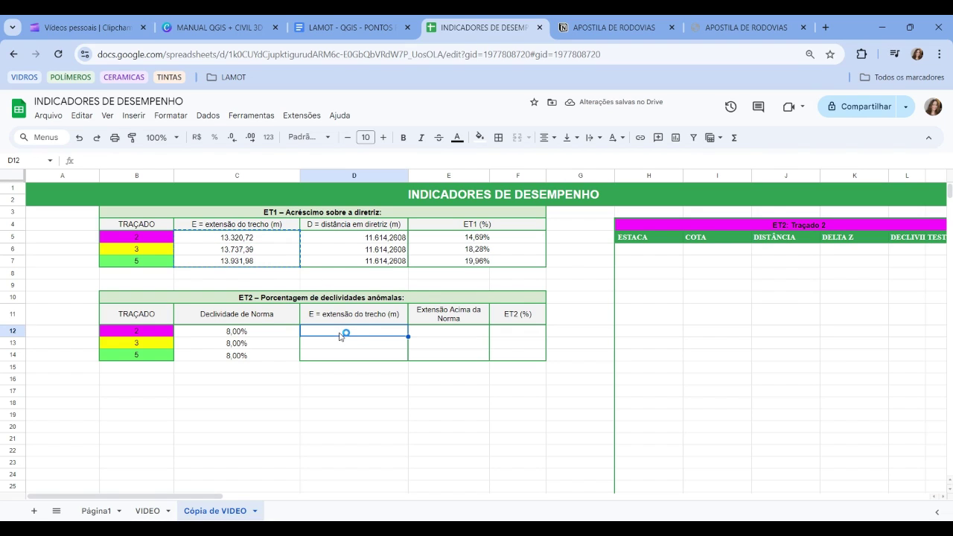
key("ctrl+v")
key("Right")
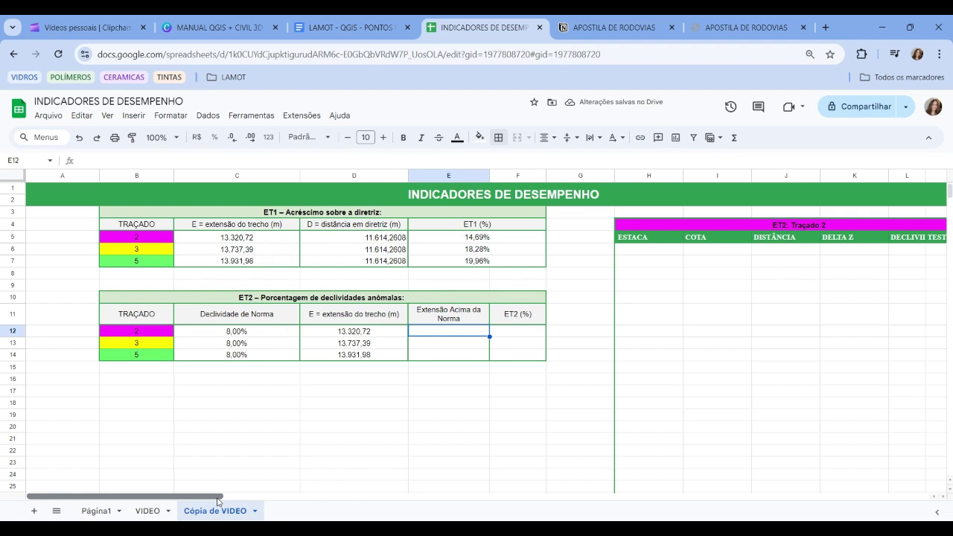
Glance at the ET2: Traçado 2 table, then switch to QGIS and open the Profile Tool plugin's terrain profile.
left_click_drag(218, 501, 299, 504)
scroll(411, 305, "down", 1)
scroll(411, 305, "up", 1)
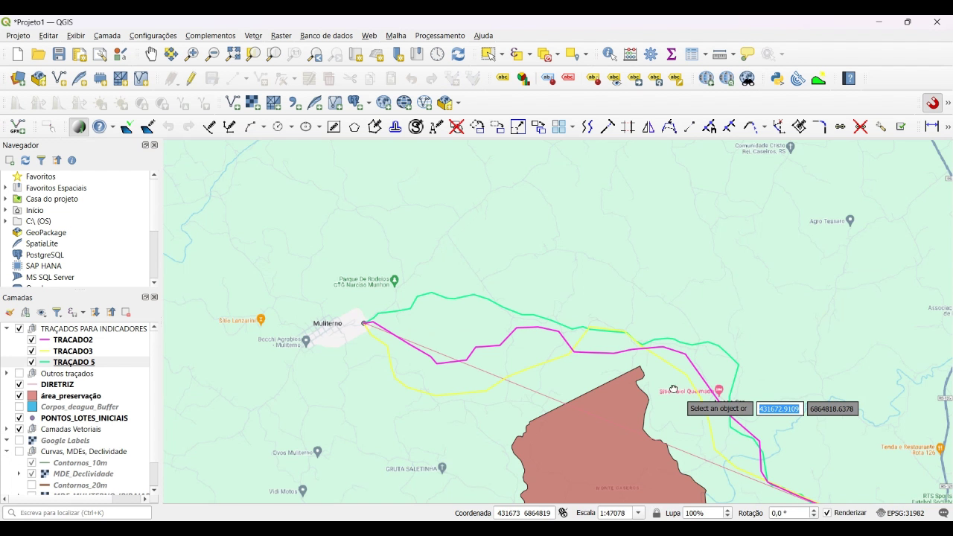
left_click_drag(673, 388, 602, 299)
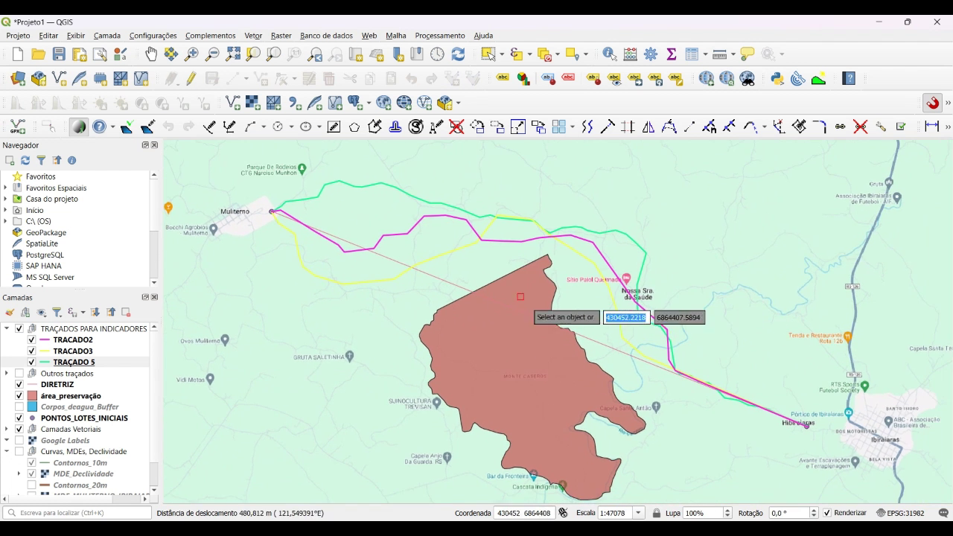
left_click(211, 35)
mouse_move(237, 94)
left_click(436, 97)
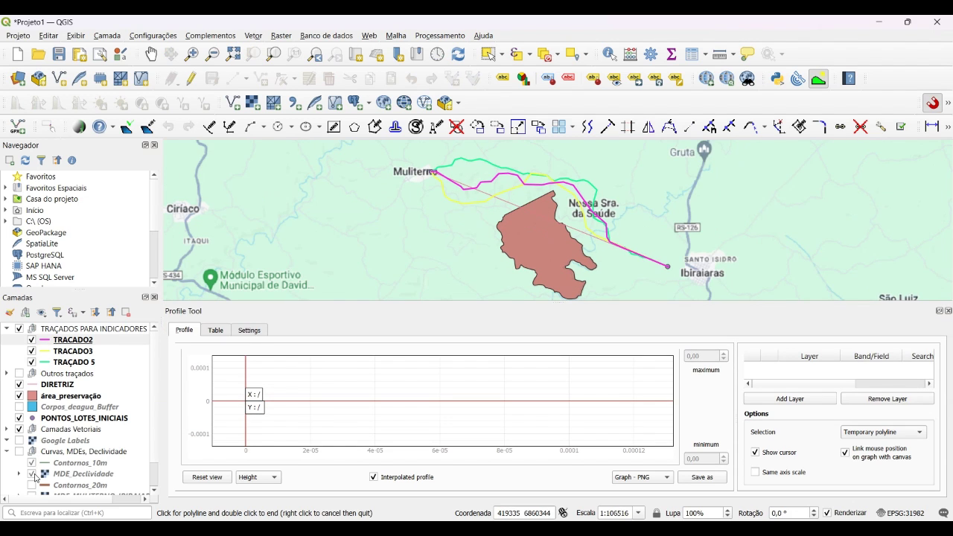
Add the MDE_MULITERNO_IBIRAIARAS elevation raster to the Profile Tool's layer list, dismissing the Python error.
scroll(63, 451, "down", 1)
left_click_drag(86, 468, 790, 372)
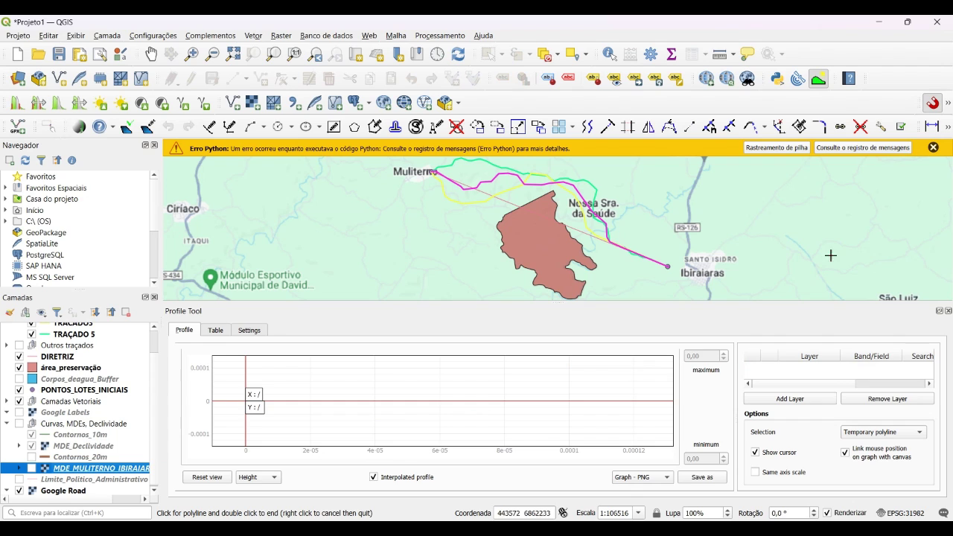
left_click(932, 148)
left_click(822, 403)
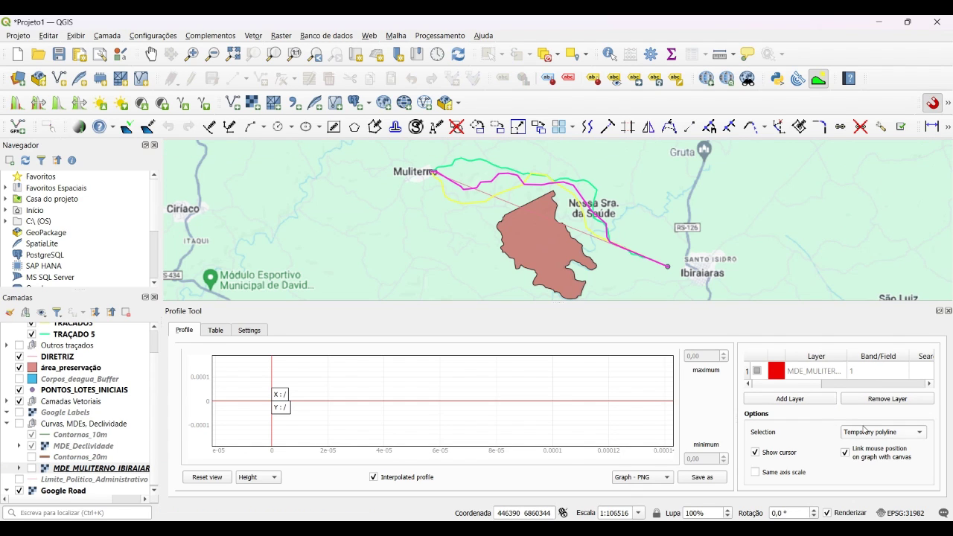
Set the profile selection mode to Selected layer and generate the terrain profile of TRACADO2.
left_click(864, 432)
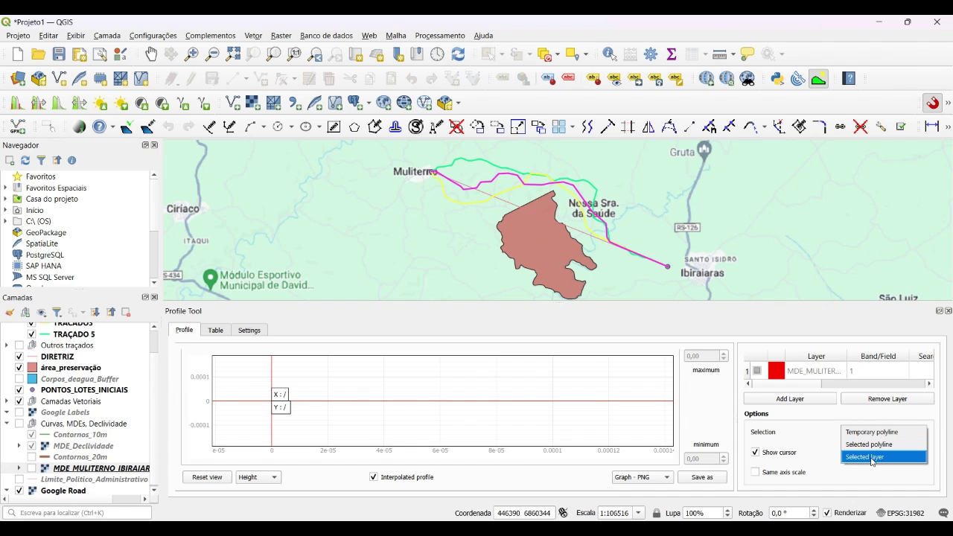
left_click(873, 457)
scroll(88, 387, "up", 1)
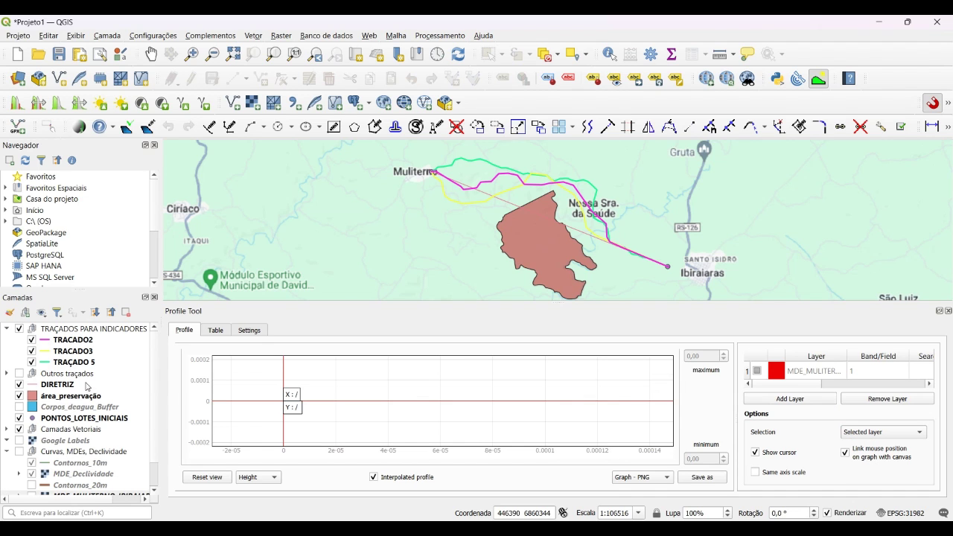
left_click(68, 341)
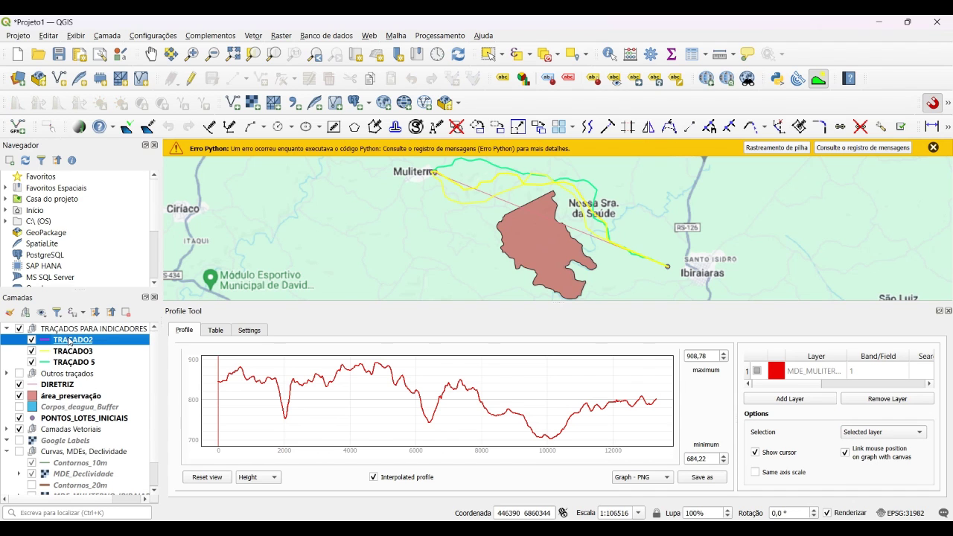
left_click(932, 148)
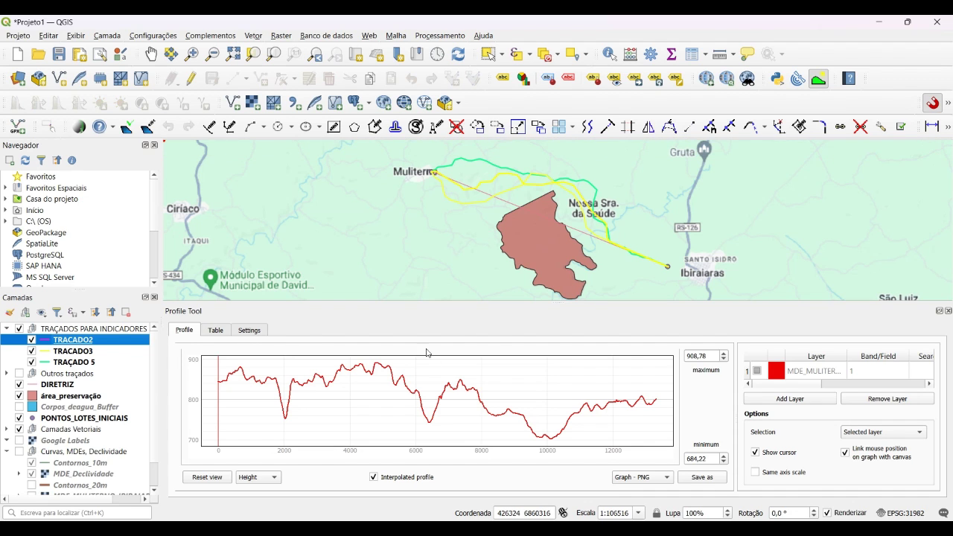
left_click_drag(554, 255, 464, 270)
scroll(435, 234, "up", 1)
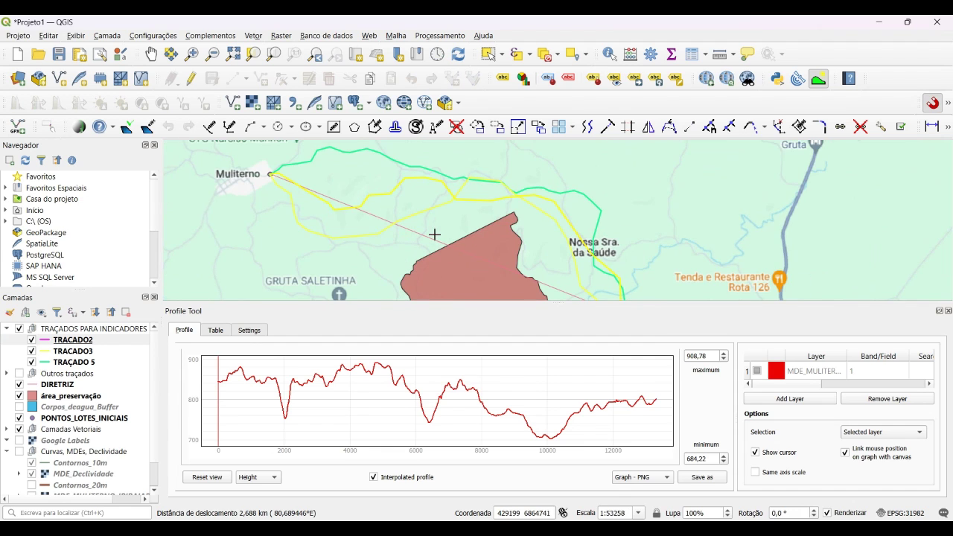
scroll(392, 177, "up", 1)
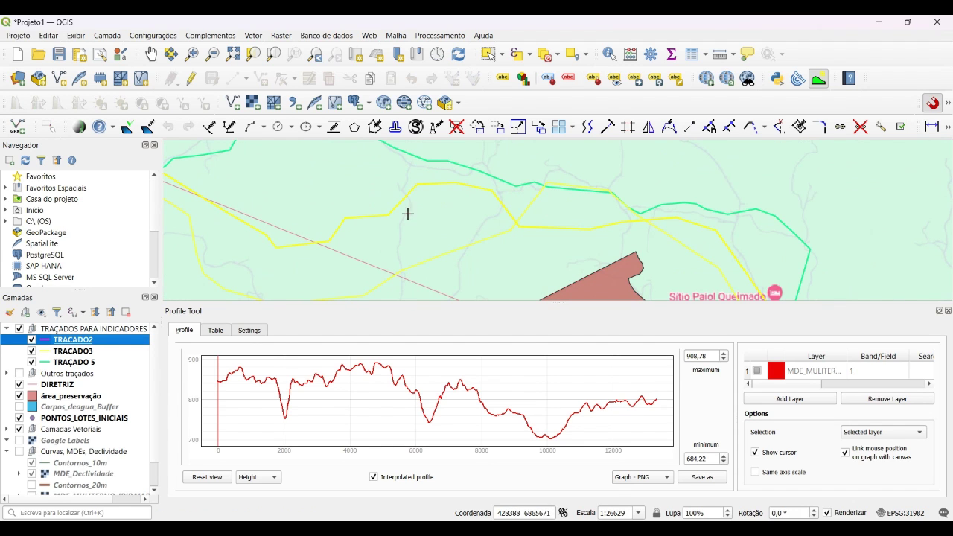
scroll(415, 208, "down", 1)
left_click_drag(419, 210, 333, 191)
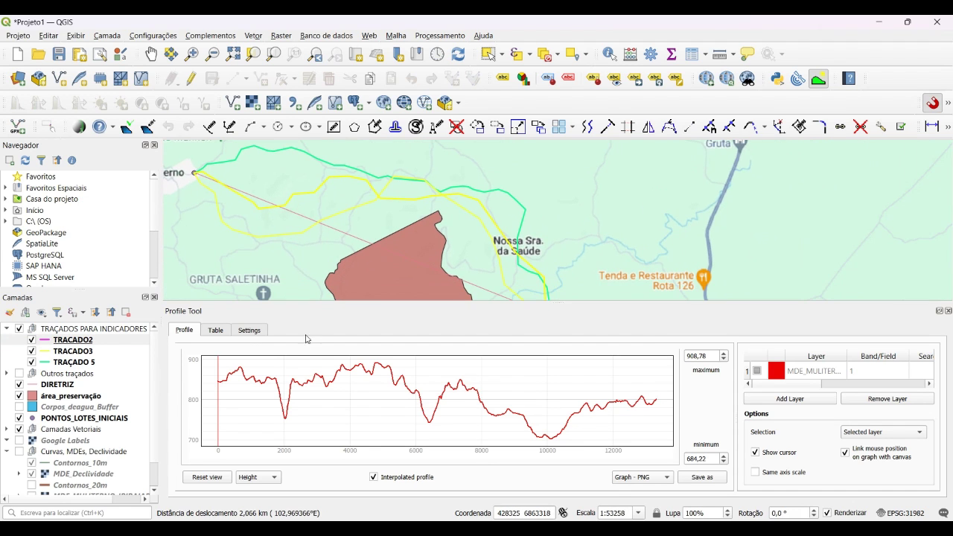
Copy the TRACADO2 profile table without coordinates and paste it into Notepad (Bloco de notas).
left_click(215, 332)
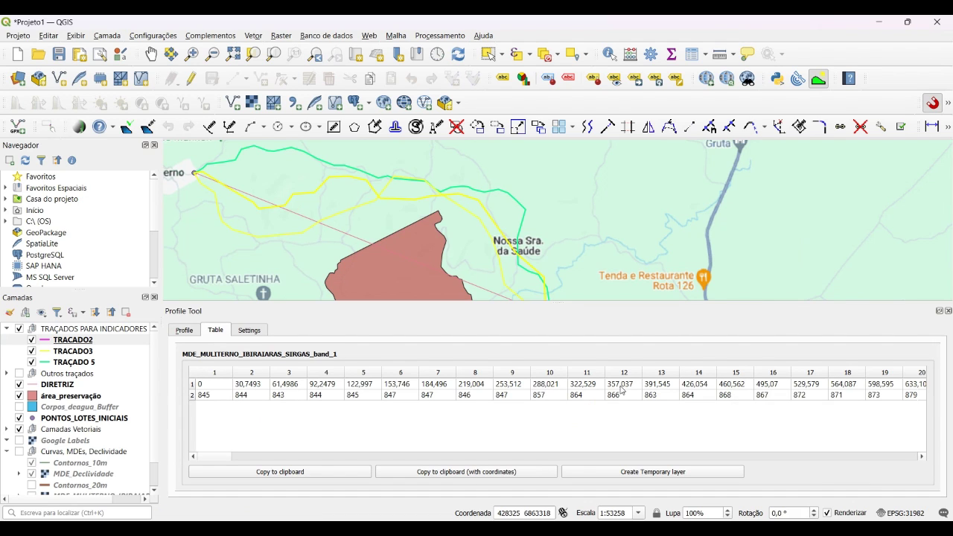
left_click(335, 476)
key("super")
type("BL")
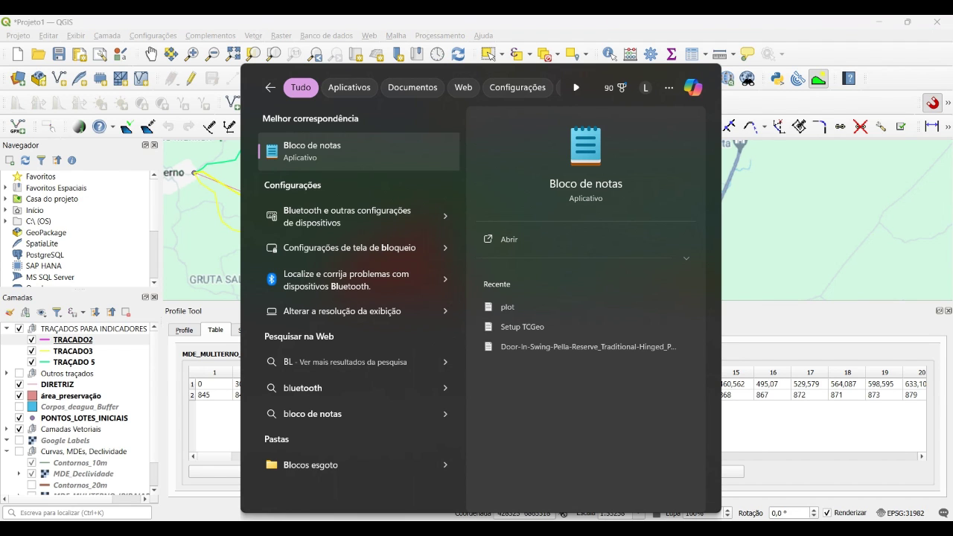
left_click(342, 147)
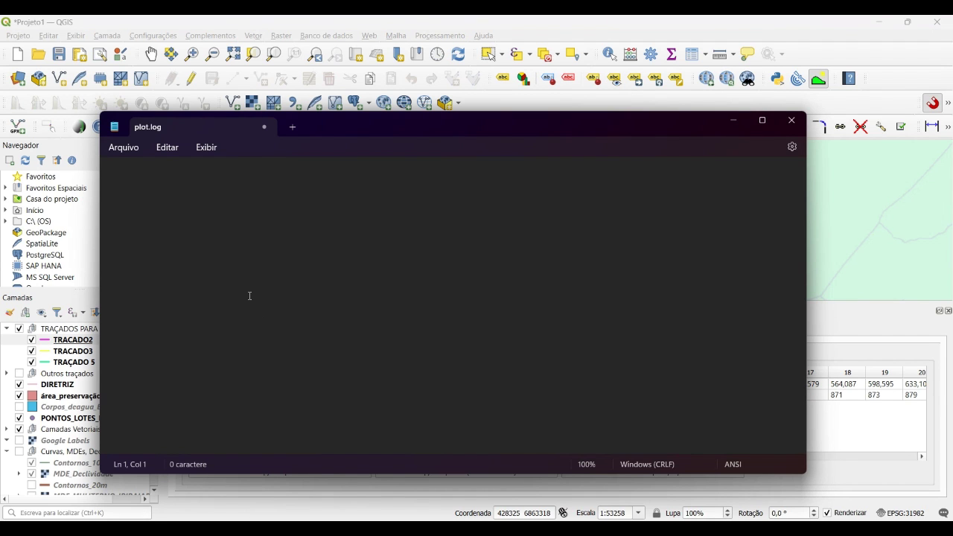
key("ctrl+v")
scroll(210, 206, "up", 20)
Replace every period with a comma in the pasted profile data and close the replace box.
left_click(148, 173)
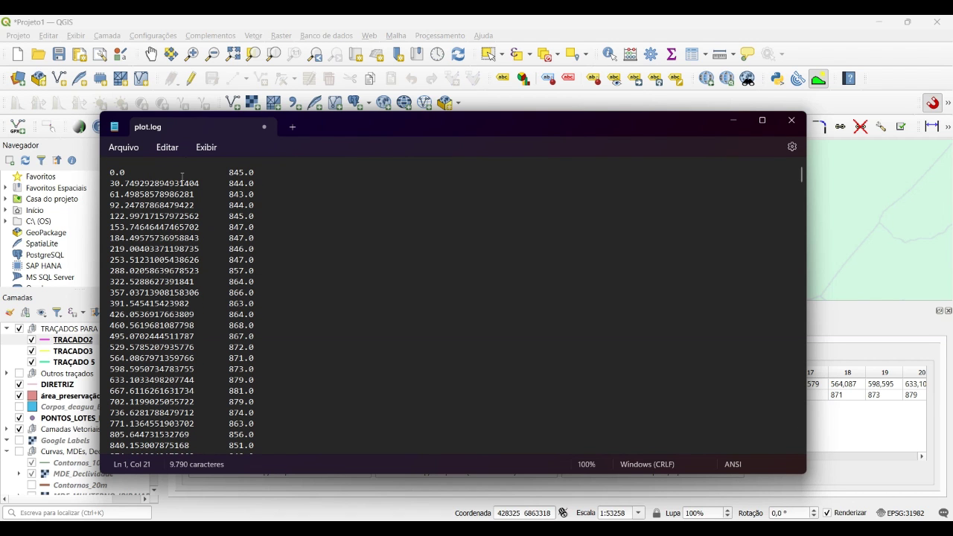
right_click(211, 177)
left_click(176, 151)
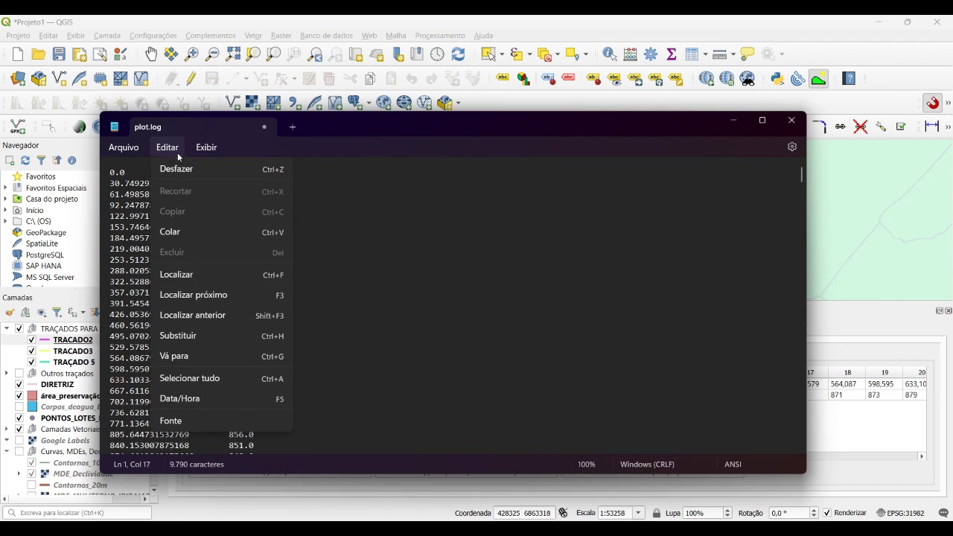
left_click(207, 334)
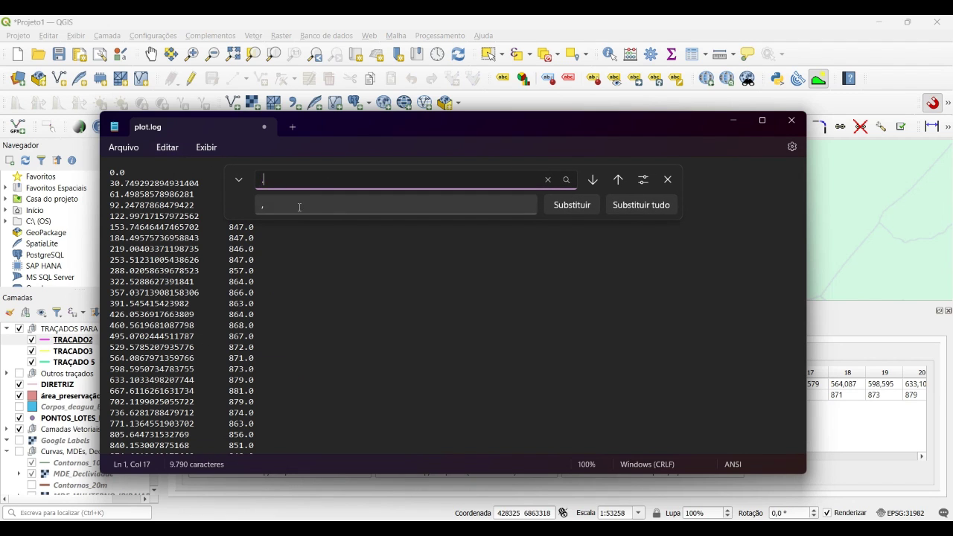
type(".")
left_click(261, 204)
left_click(629, 205)
key("Escape")
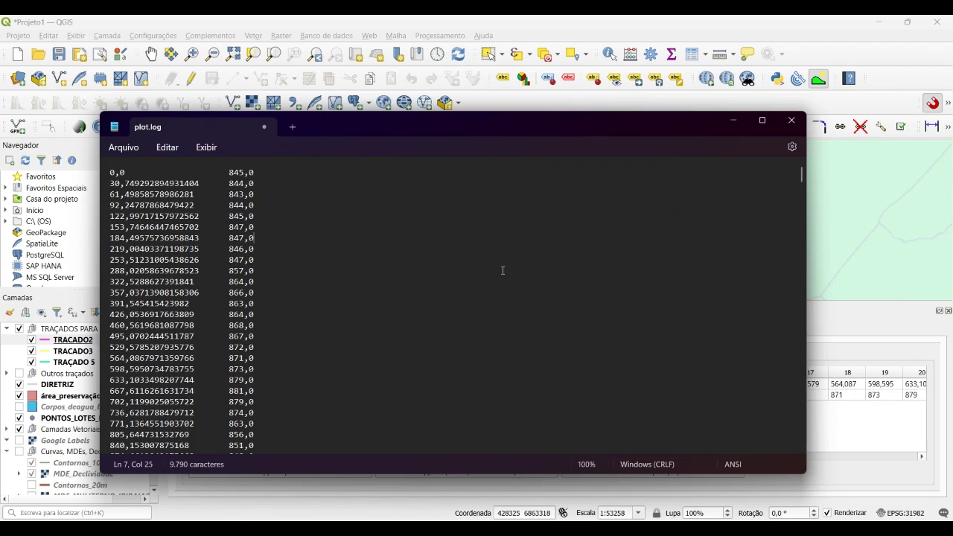
Copy all the converted profile data from Notepad and paste it into the ESTACA and COTA columns of the Google Sheets Traçado 2 table, starting at H6.
left_click_drag(110, 172, 256, 443)
key("ctrl+c")
left_click_drag(802, 436, 795, 195)
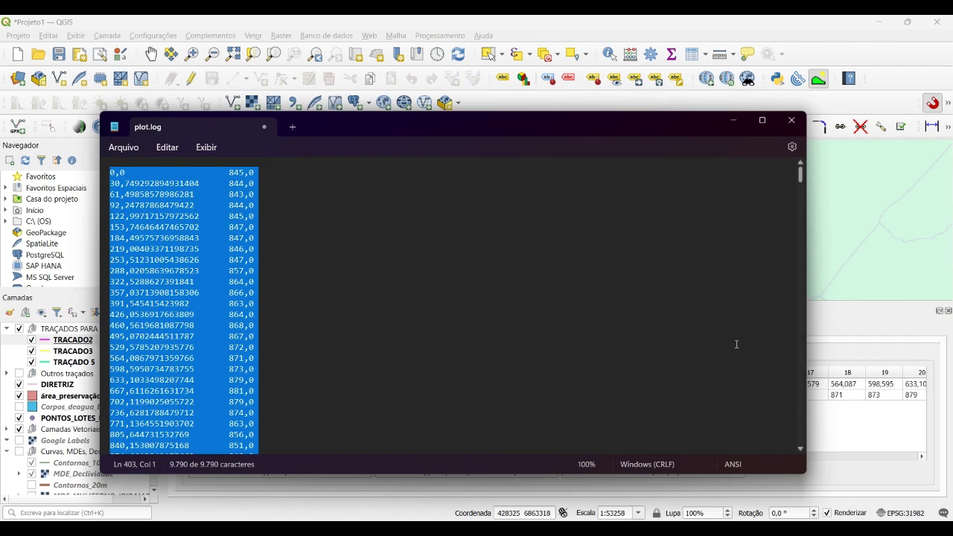
key("alt+Tab")
key("ctrl+v")
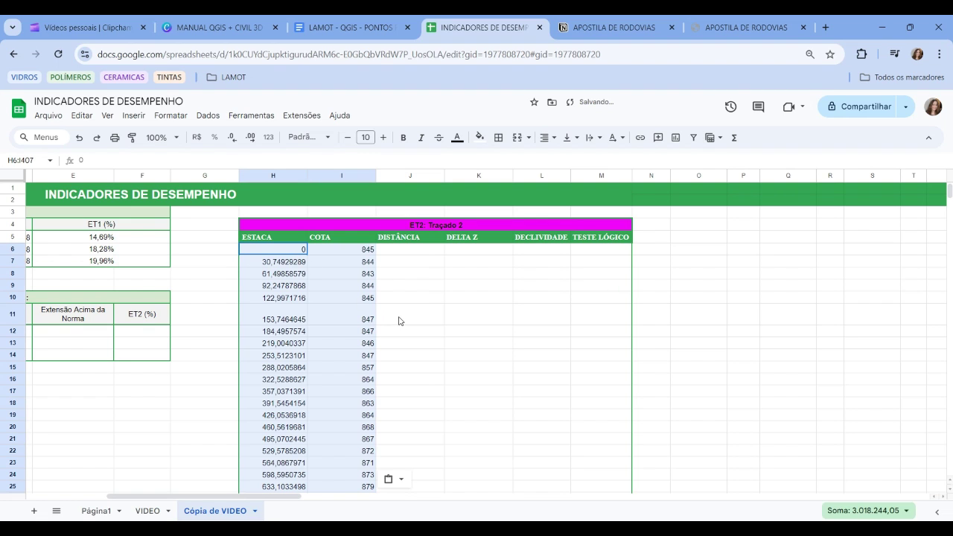
left_click(406, 335)
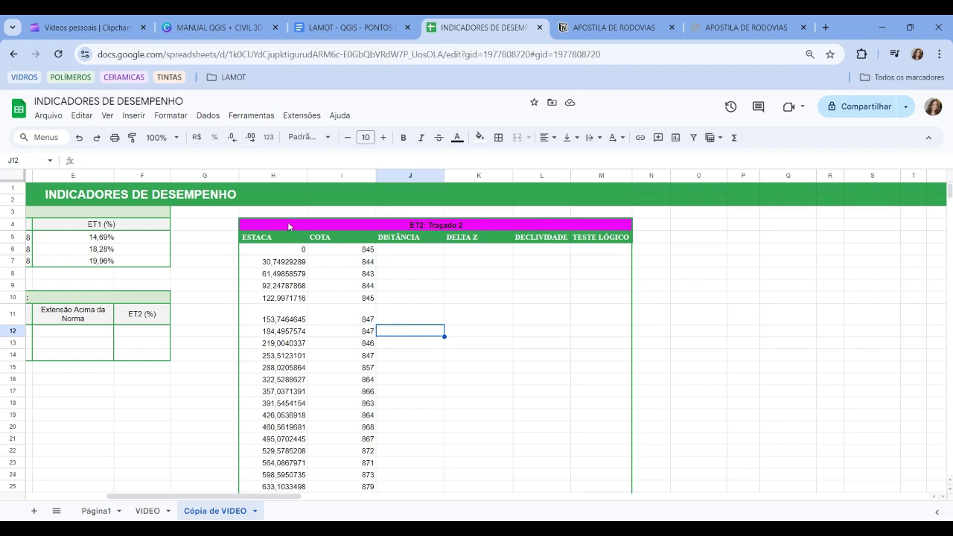
Apply the custom number format 0+000,000 to the whole ESTACA column (H).
left_click(277, 176)
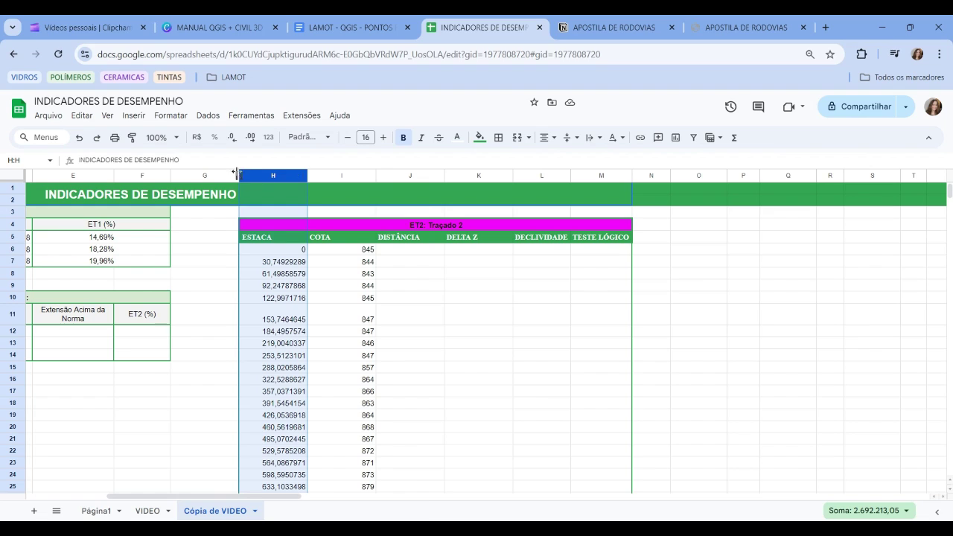
left_click(268, 138)
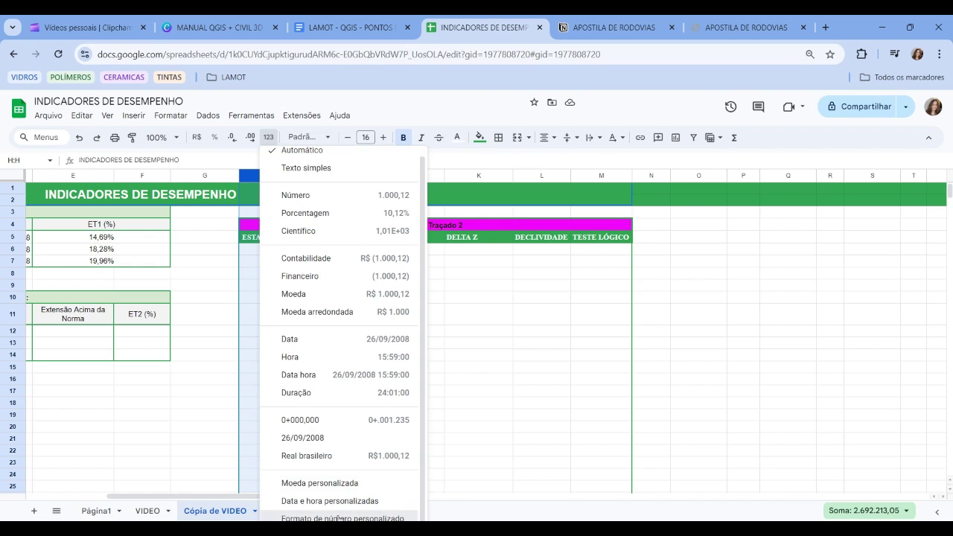
left_click(339, 517)
type("0")
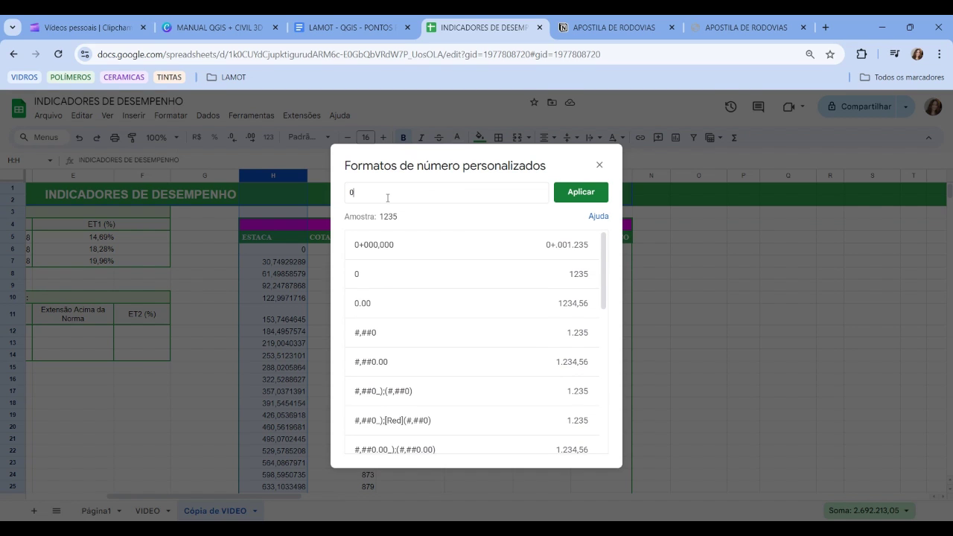
type("+")
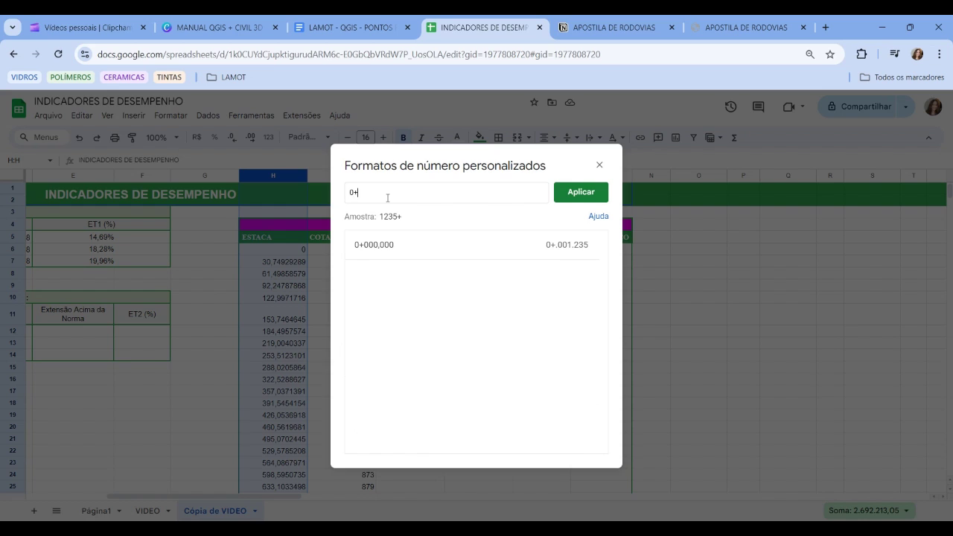
type("000,000")
left_click(574, 192)
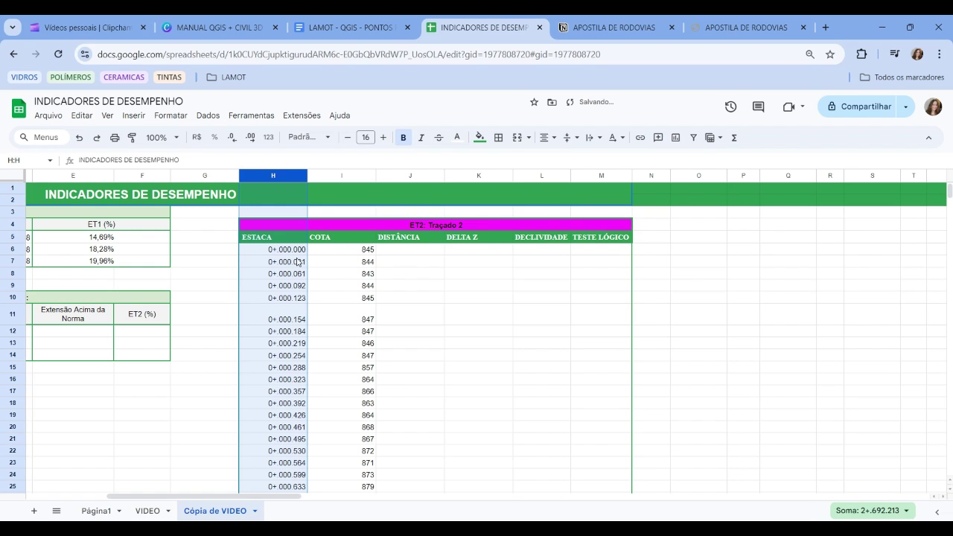
left_click(321, 274)
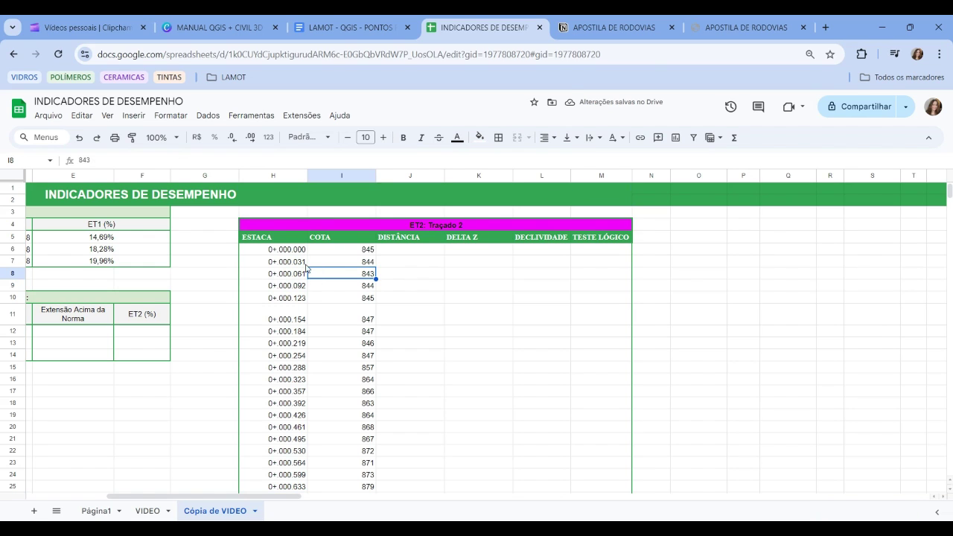
Enter =H7-H6 in J7 to calculate DISTÂNCIA and accept the suggested autofill for the rest of the column.
left_click(407, 267)
type("=")
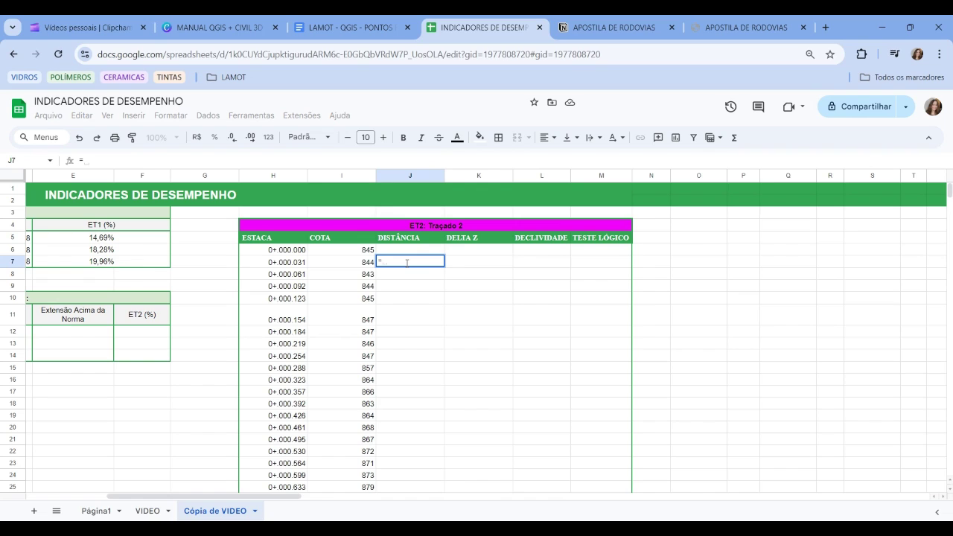
left_click(302, 262)
type("-")
left_click(296, 251)
key("Return")
left_click(457, 358)
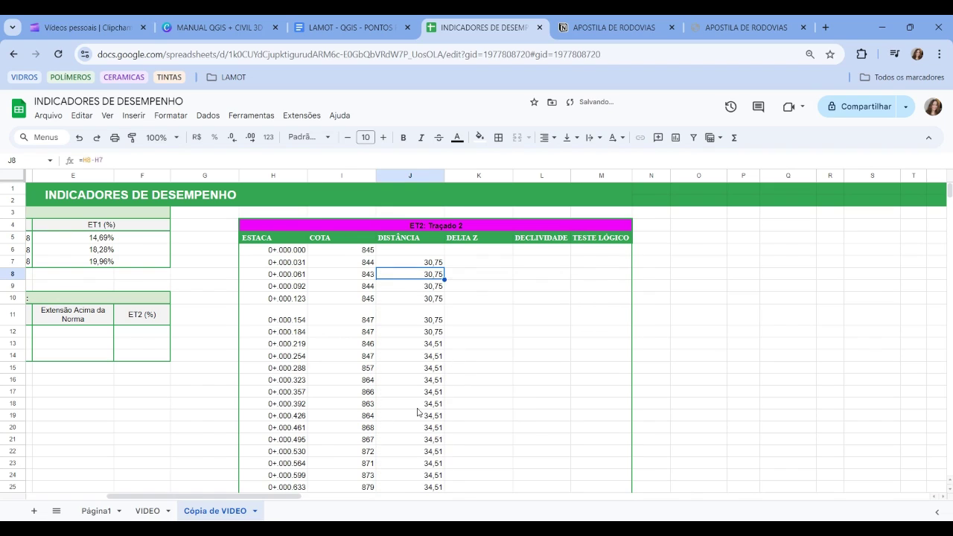
Calculate DELTA Z in K7 with =I7-I6 and accept the suggested autofill down the column.
left_click(461, 268)
type("=")
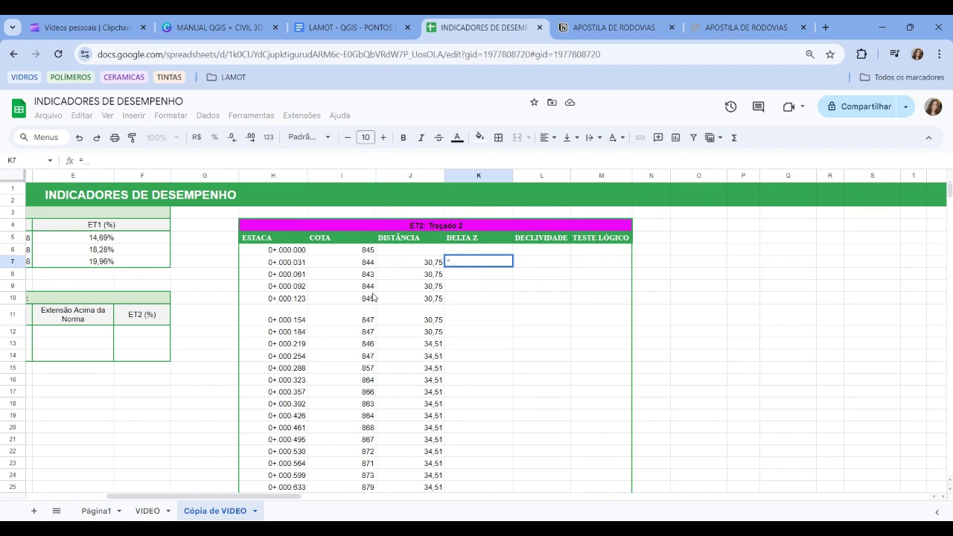
left_click(371, 264)
type("-")
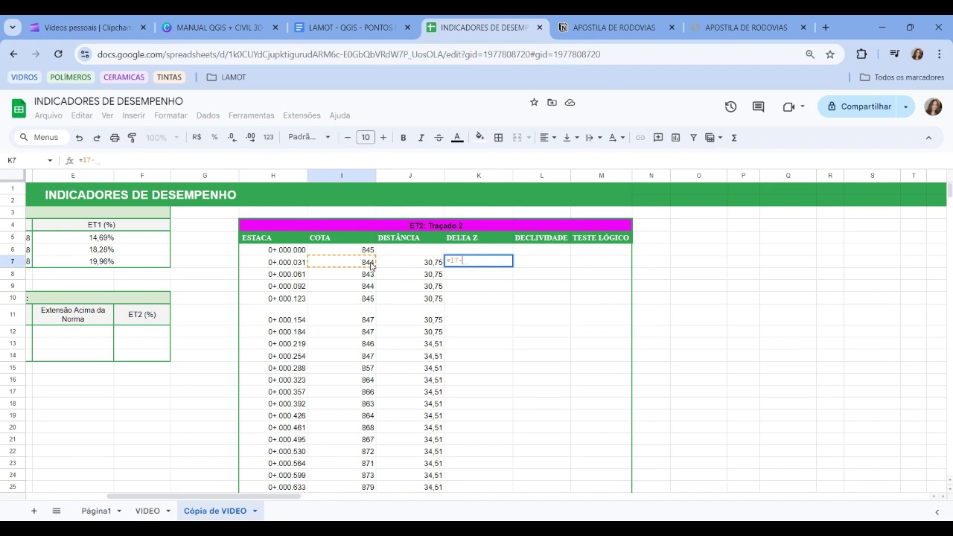
left_click(371, 252)
key("Return")
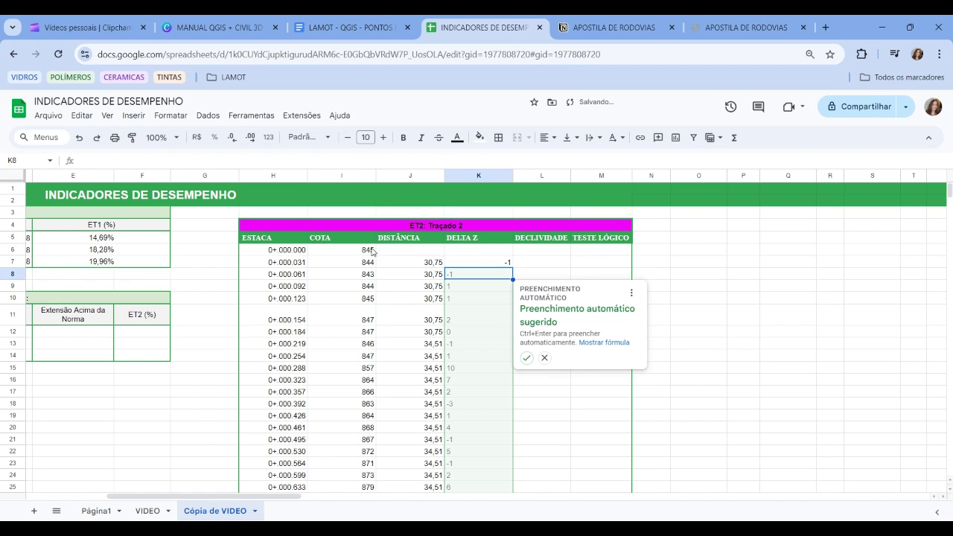
left_click(524, 358)
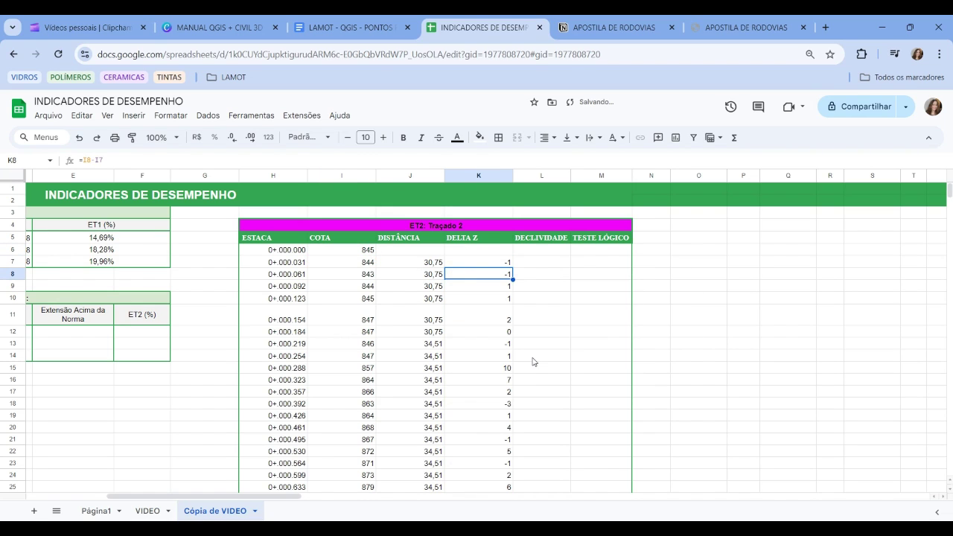
Calculate DECLIVIDADE in L7 with =K7/J7 and fill the formula down the column with the suggested autofill.
left_click(528, 260)
type("=")
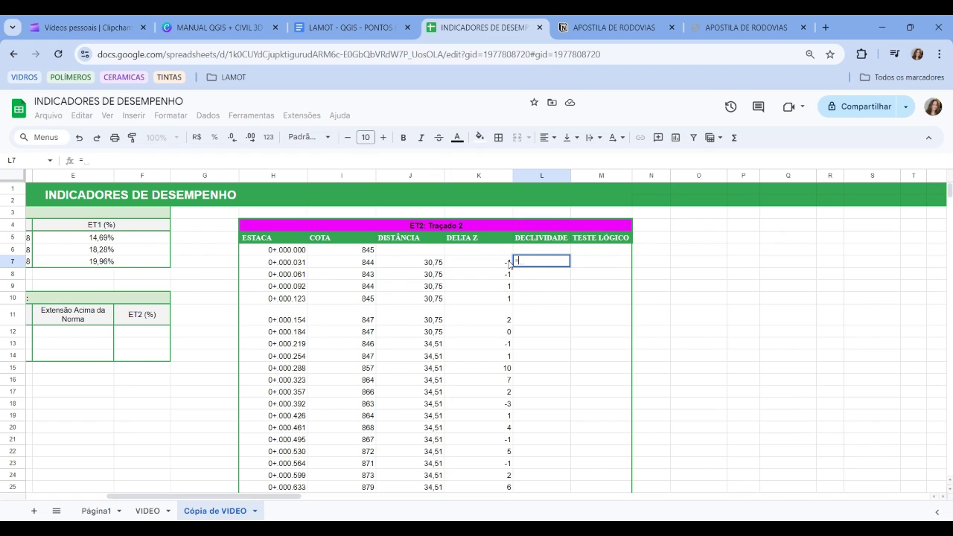
left_click(509, 263)
type("/")
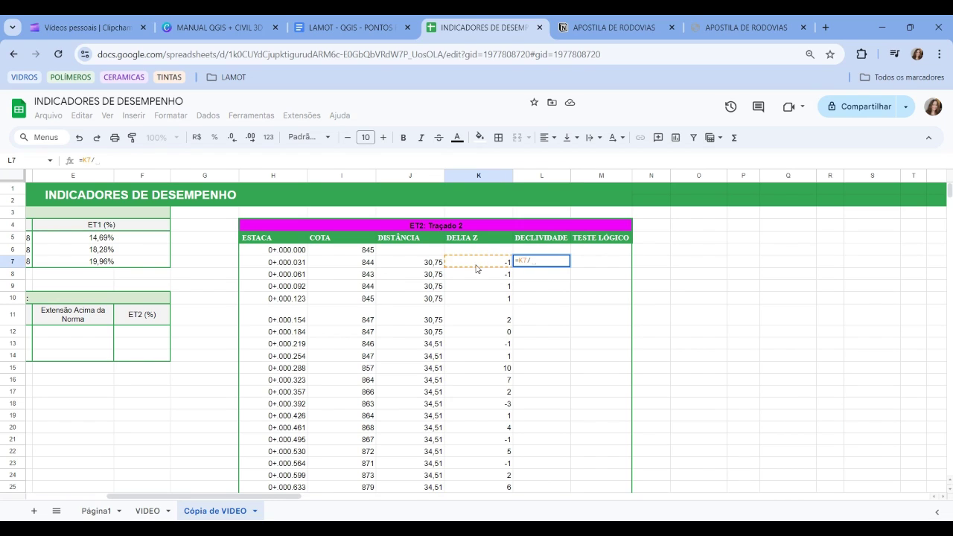
left_click(436, 263)
key("Return")
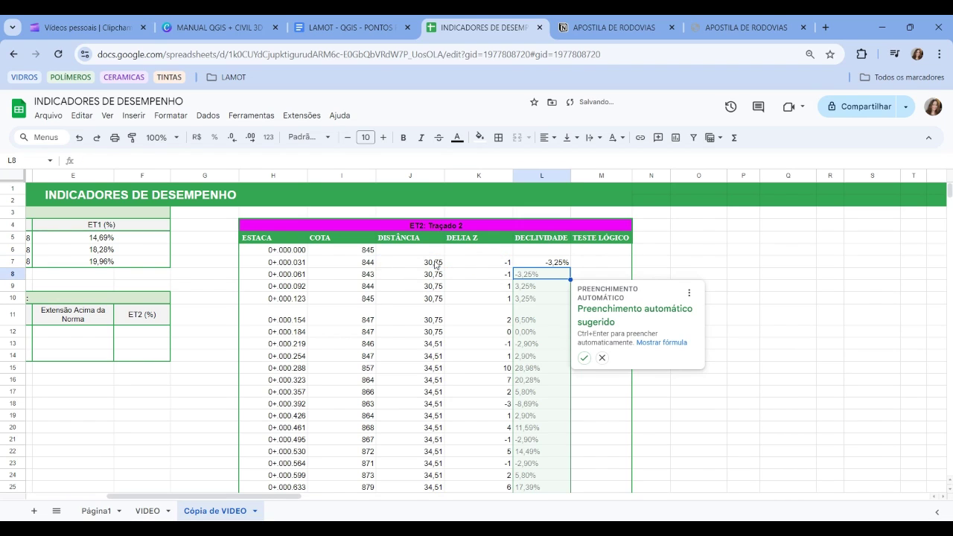
left_click(584, 357)
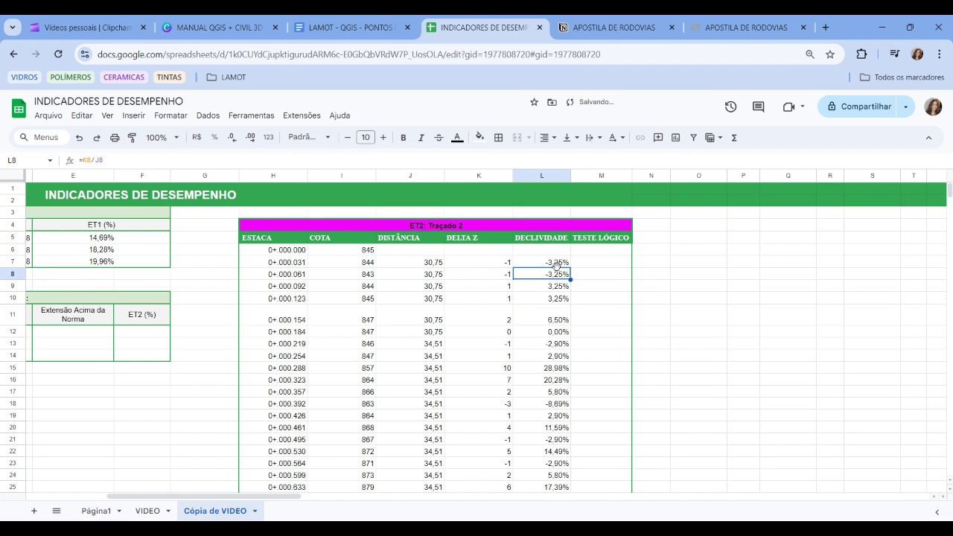
mouse_move(559, 252)
left_mouse_down()
mouse_move(559, 312)
mouse_move(558, 254)
left_mouse_up()
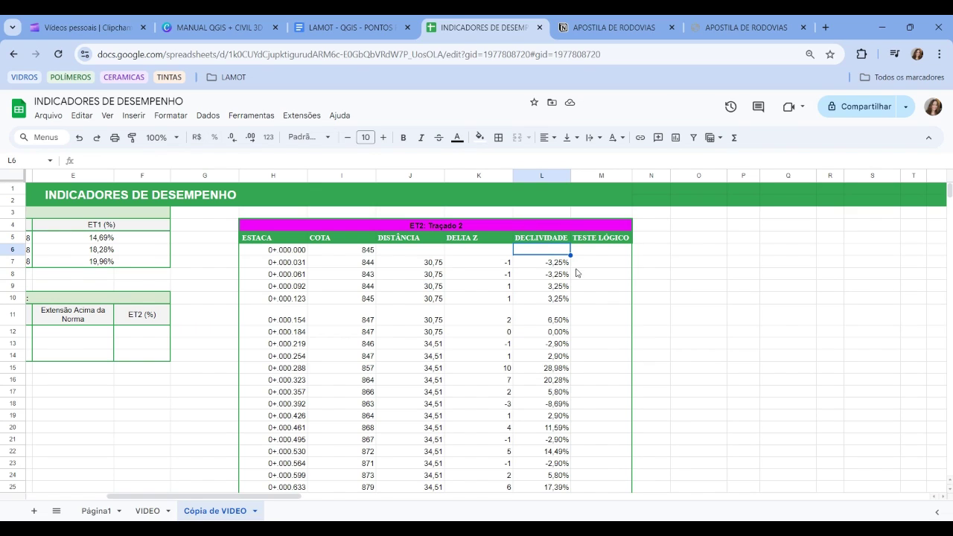
Start an SE formula in M7 under TESTE LÓGICO that tests whether L7 is greater than the Traçado 2 norm slope in C12.
left_click(588, 253)
double_click(608, 262)
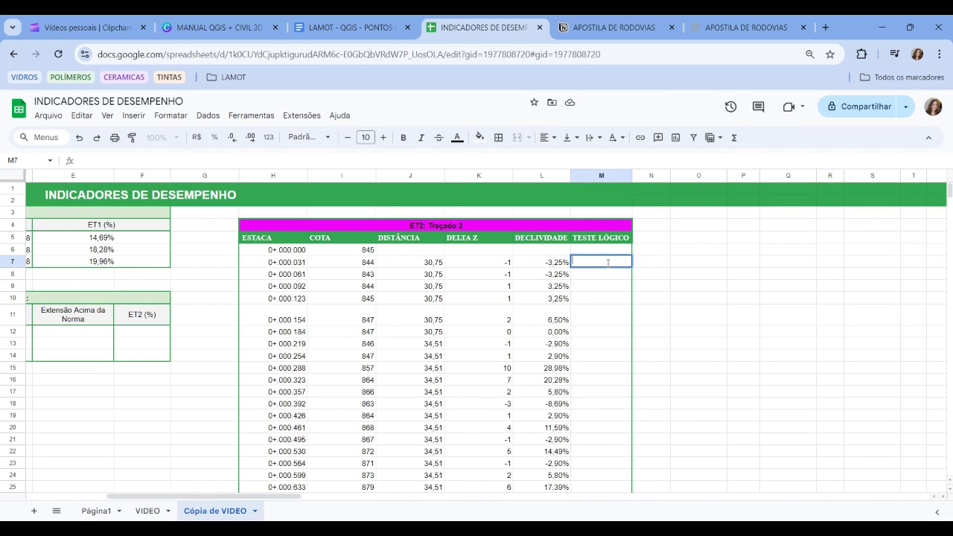
type("=")
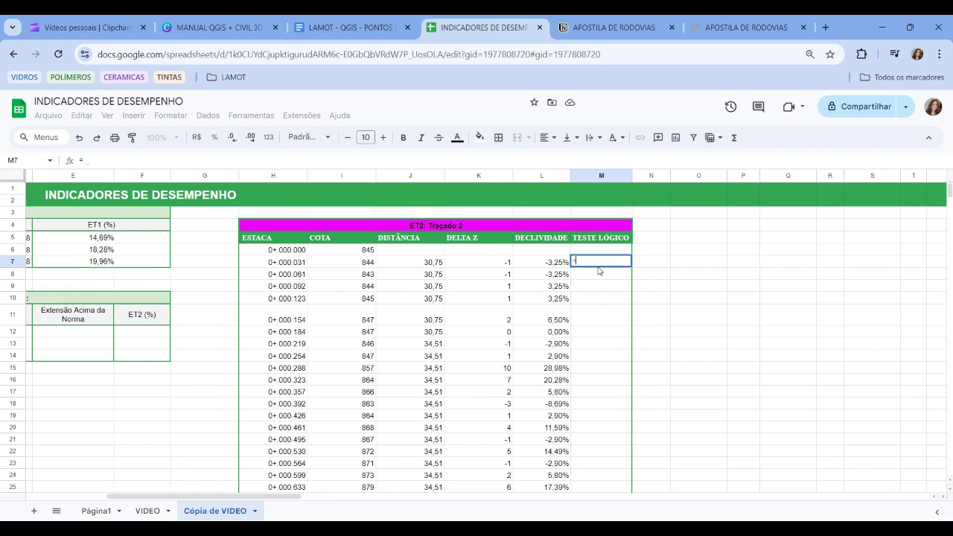
type("SE")
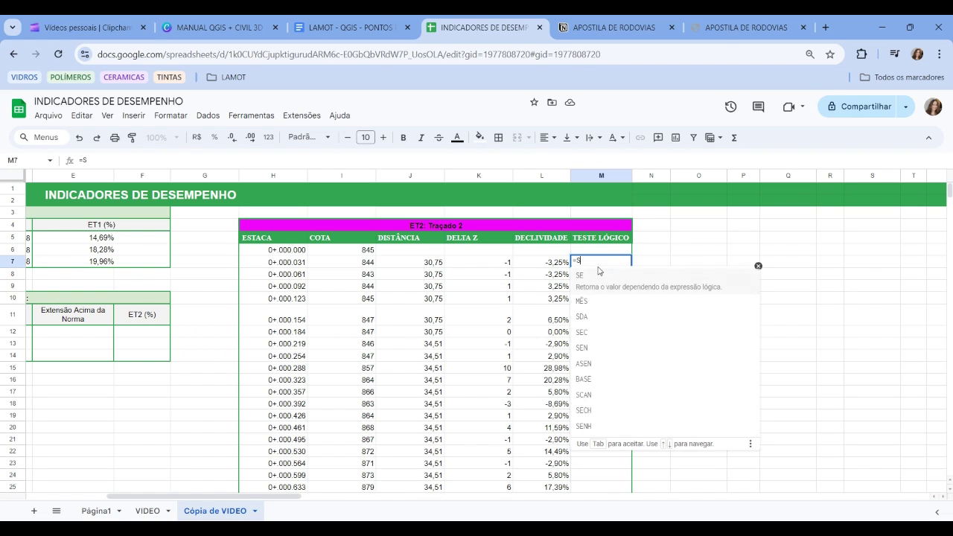
left_click(604, 275)
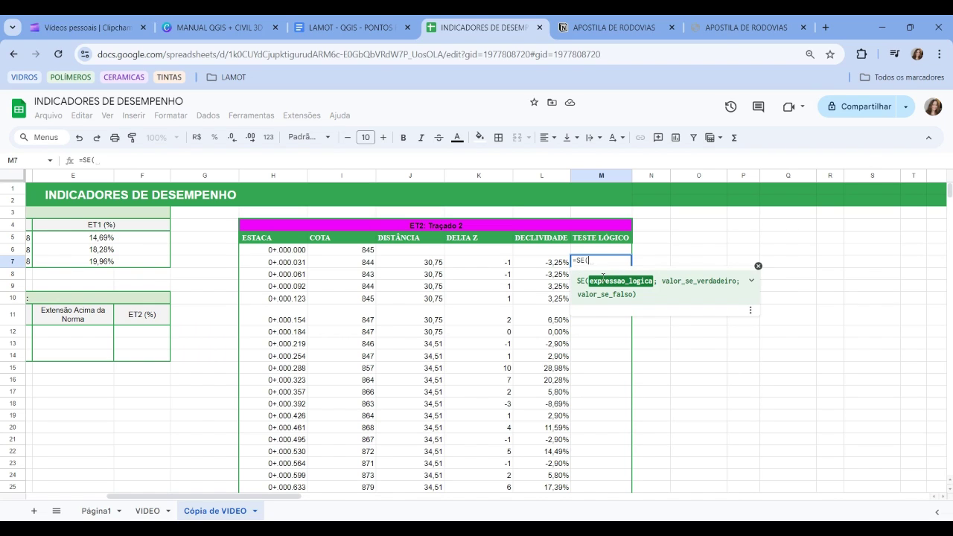
left_click(546, 261)
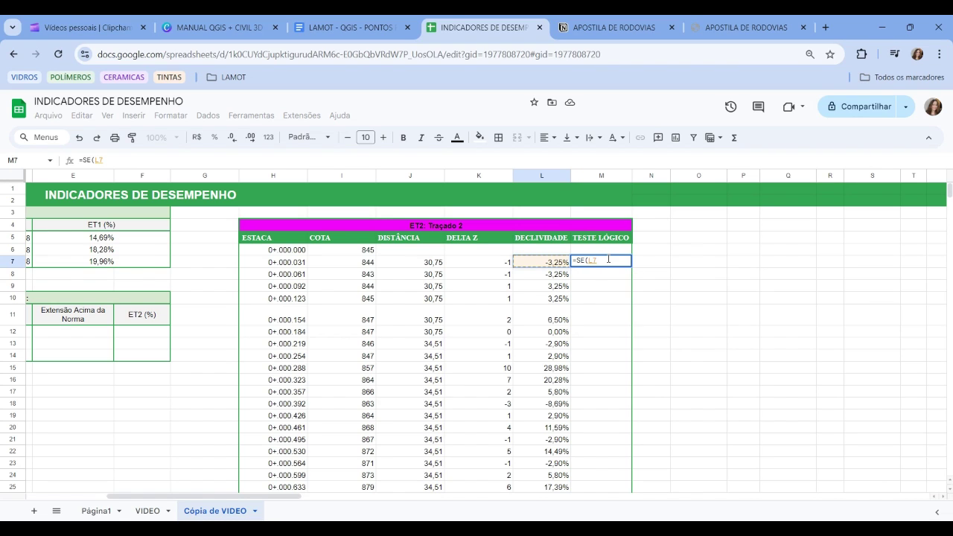
type(">")
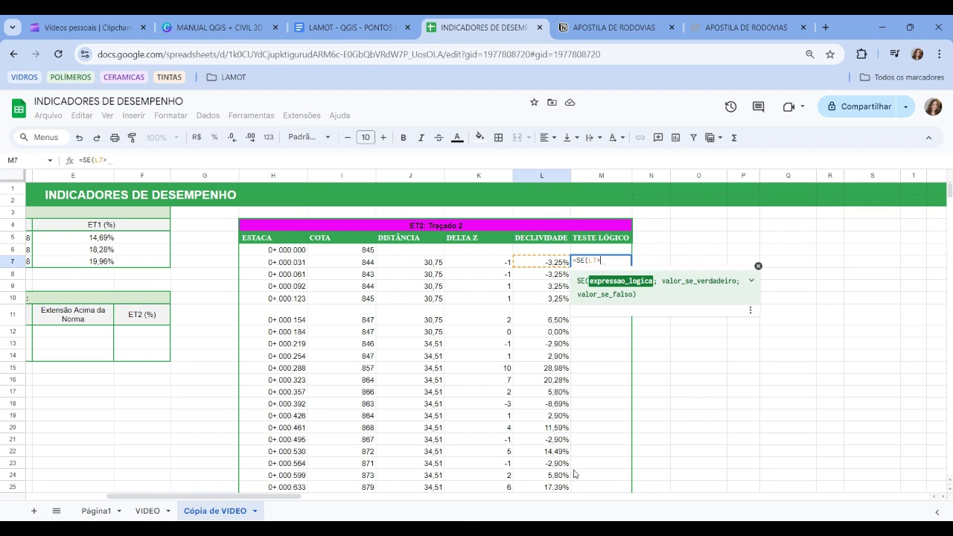
left_click_drag(284, 500, 204, 500)
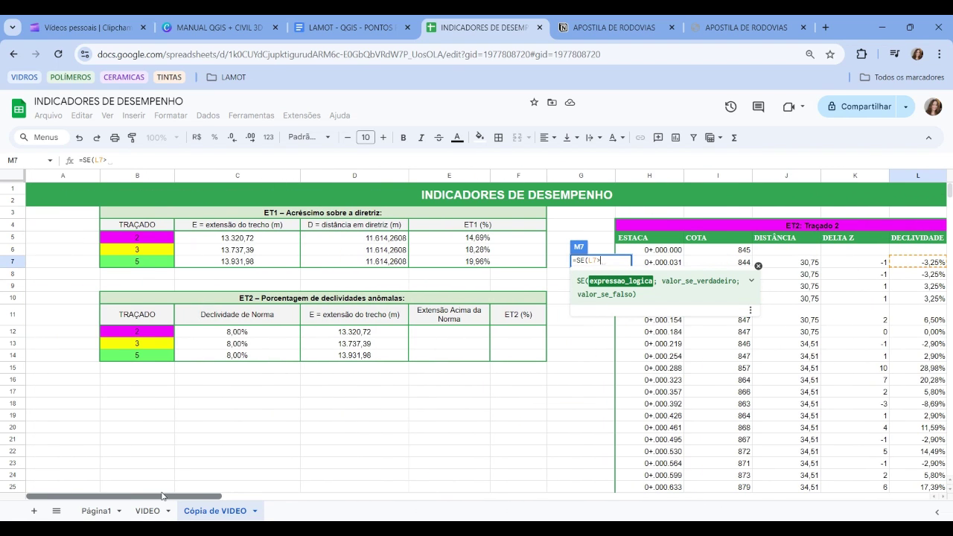
left_click(257, 332)
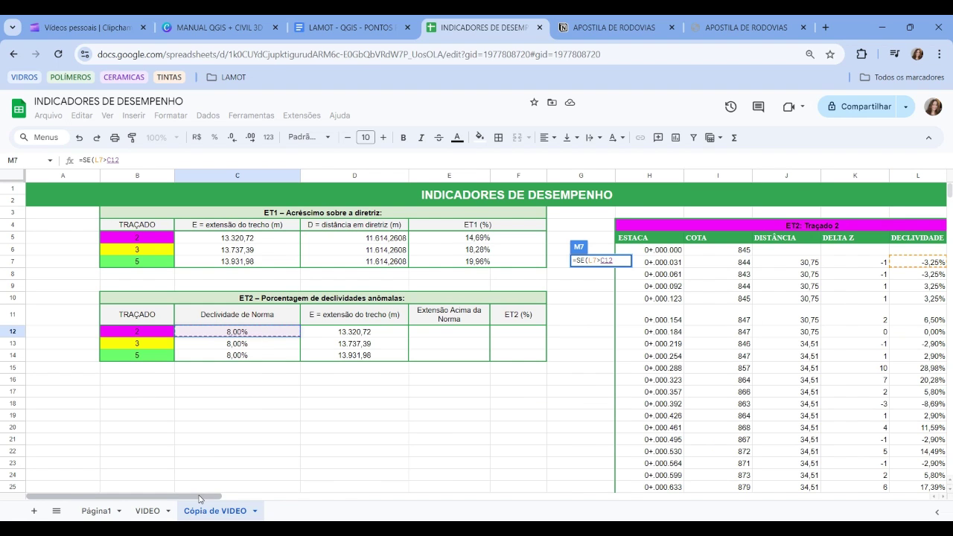
left_click_drag(200, 498, 291, 499)
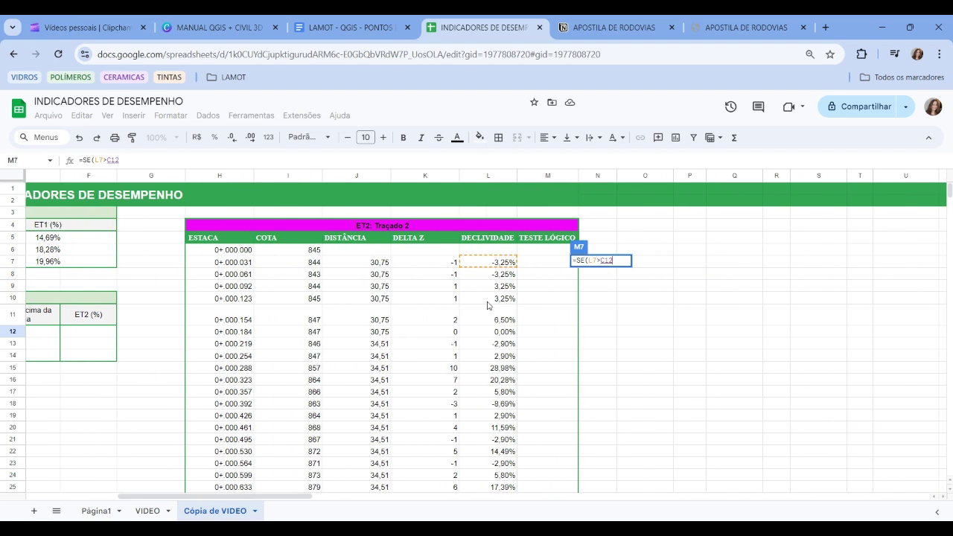
Make the norm slope reference in the M7 formula absolute as $C$12.
left_click(603, 261)
type("$")
left_click(609, 260)
type("$12")
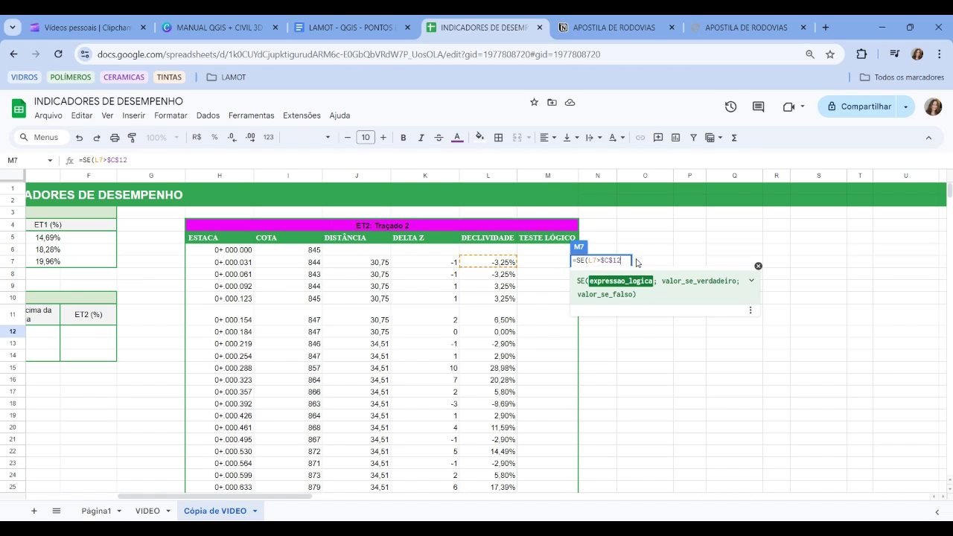
Set the M7 formula to return distance J7 when true and begin a nested SE as the false value.
type(";")
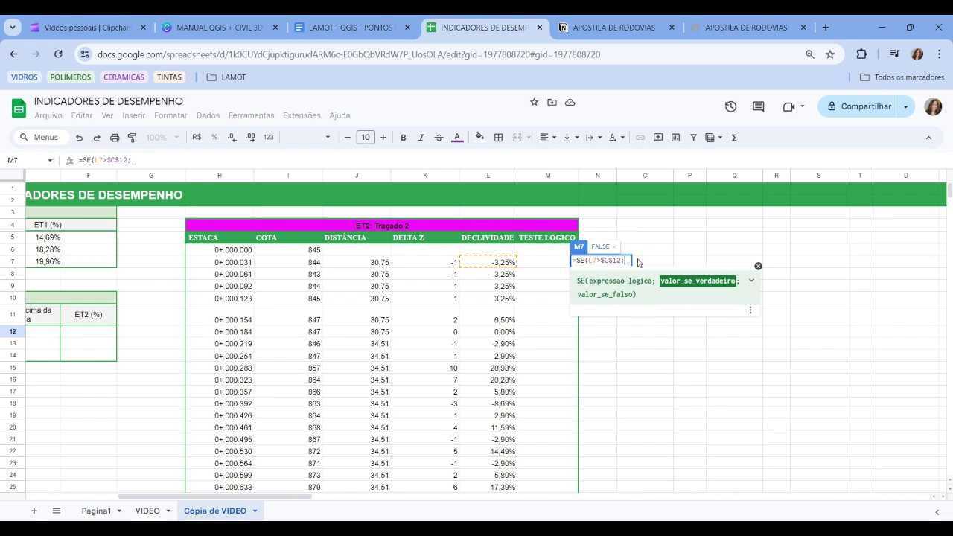
left_click(351, 265)
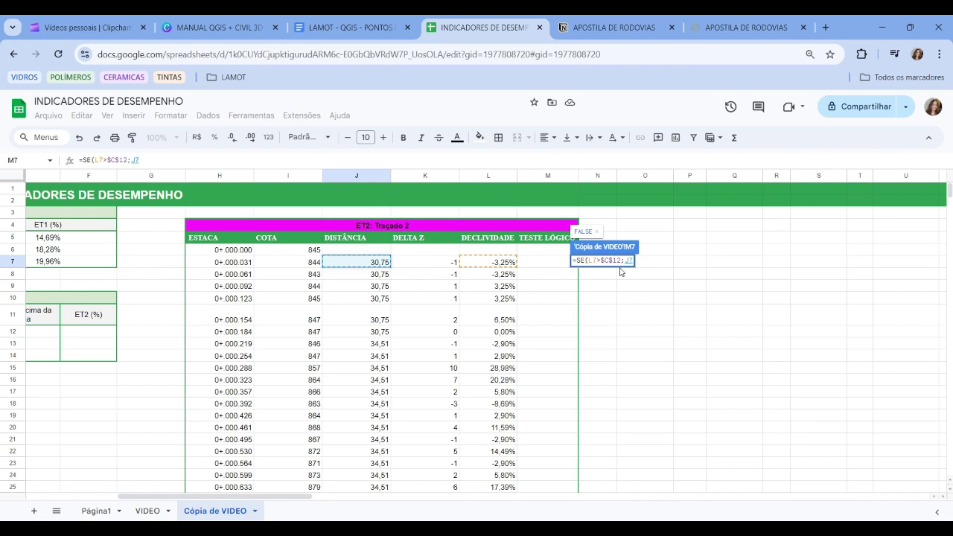
type(";")
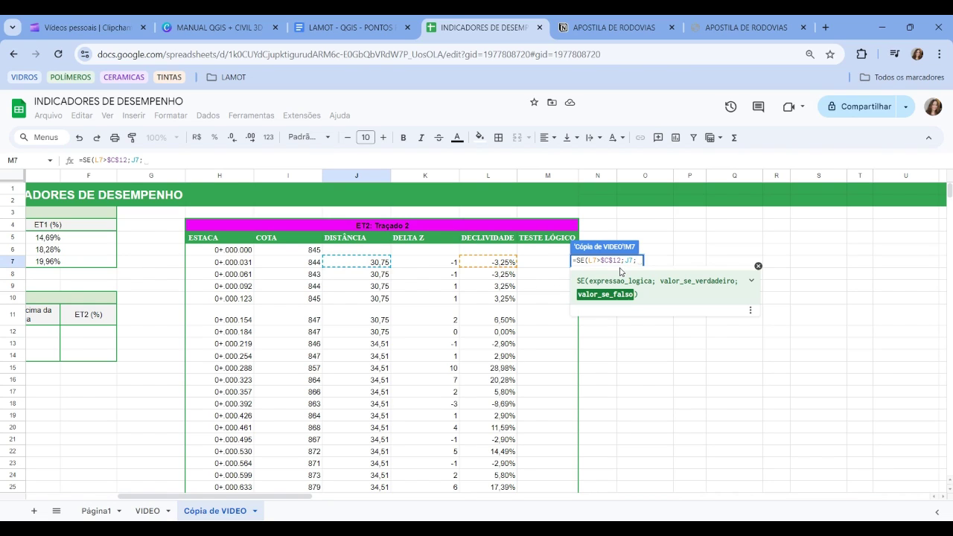
type("SE")
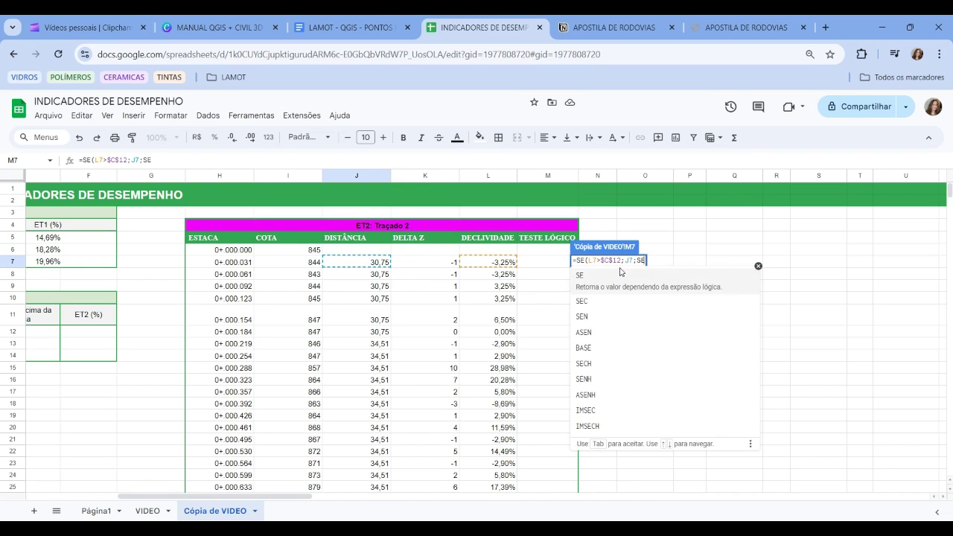
type("(")
Make the nested SE test whether L7 is less than the negative norm slope, using the absolute reference -$C$12.
left_click(429, 264)
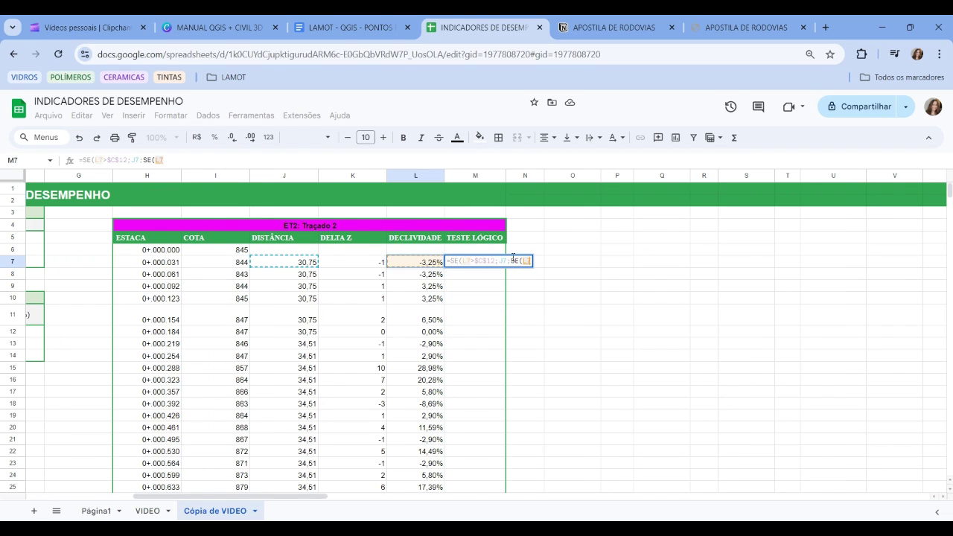
type("<-")
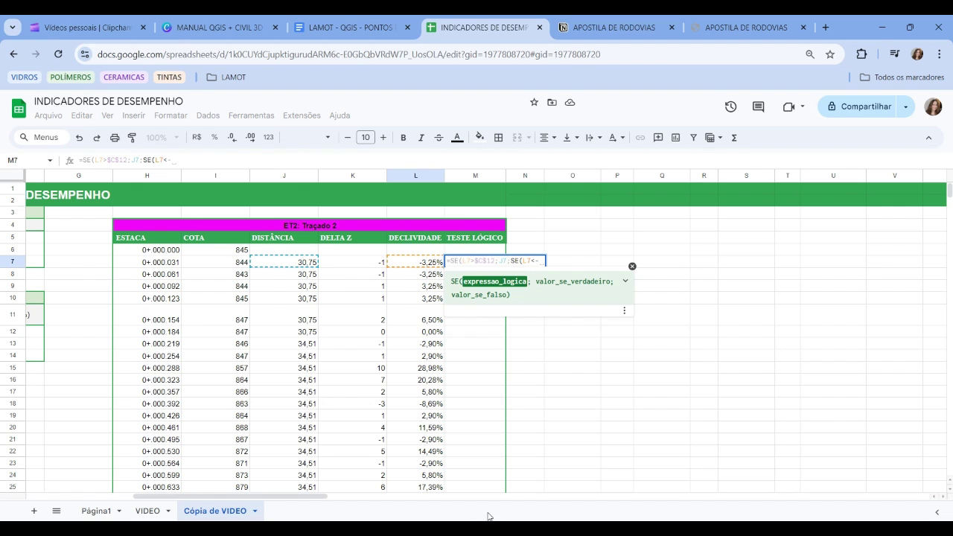
mouse_move(296, 497)
left_mouse_down()
mouse_move(113, 497)
mouse_move(281, 498)
left_mouse_up()
type("-")
left_click(207, 335)
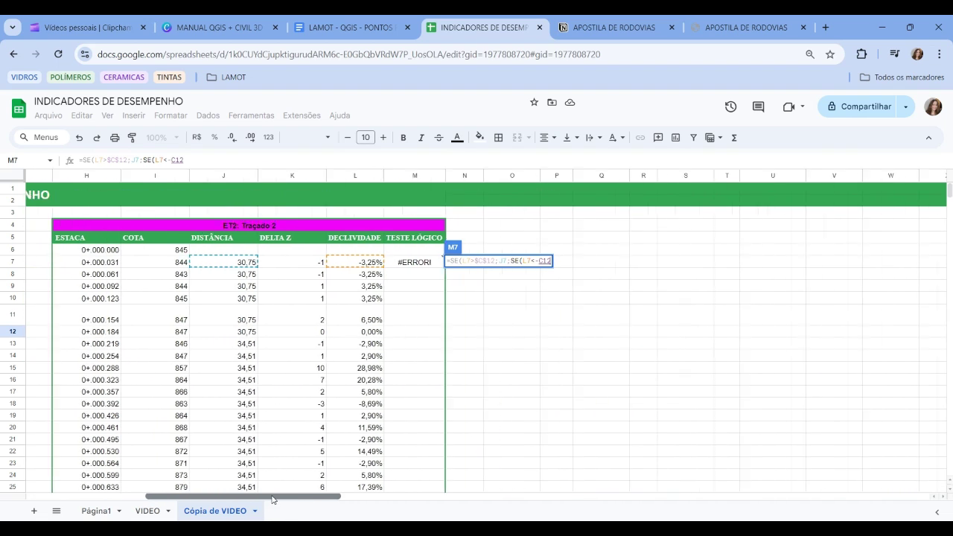
left_click(544, 259)
type("$")
key("Left")
key("Left")
type("$")
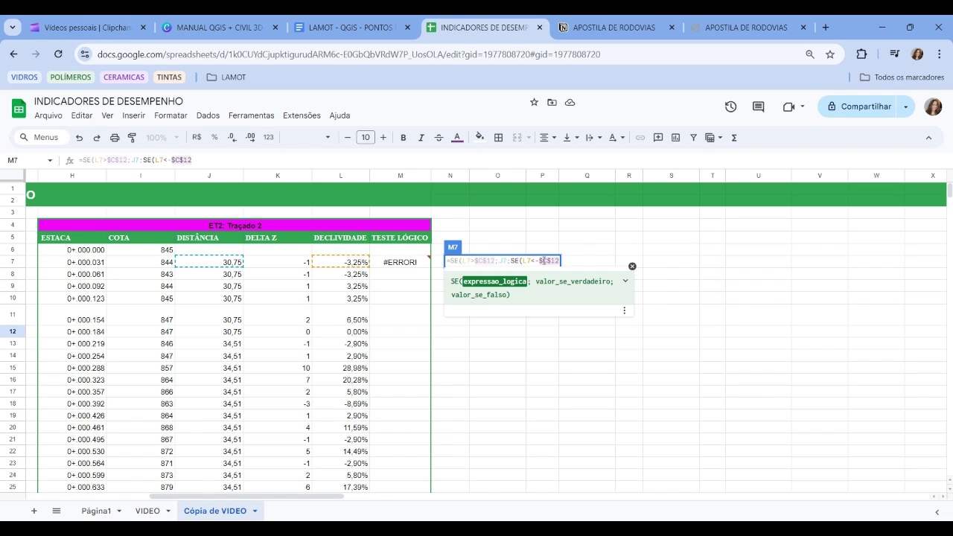
Complete the nested SE with J7 if true and 0 if false, and fill the TESTE LÓGICO column with the suggested autofill.
key("End")
type(";")
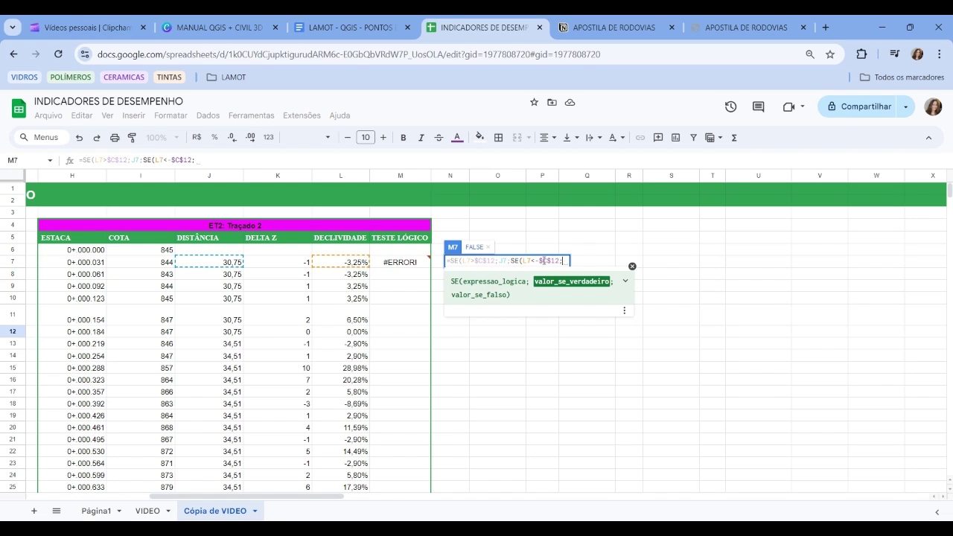
left_click(234, 264)
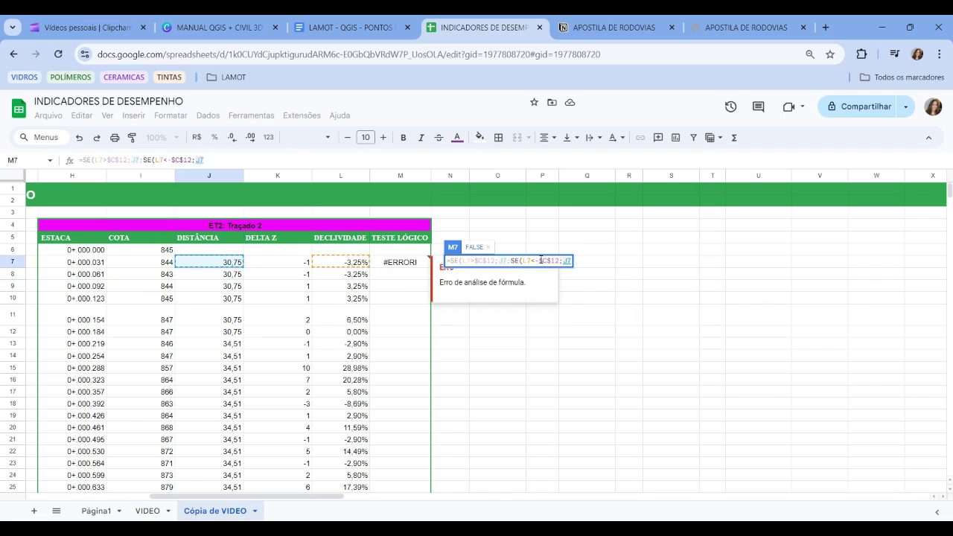
type(";")
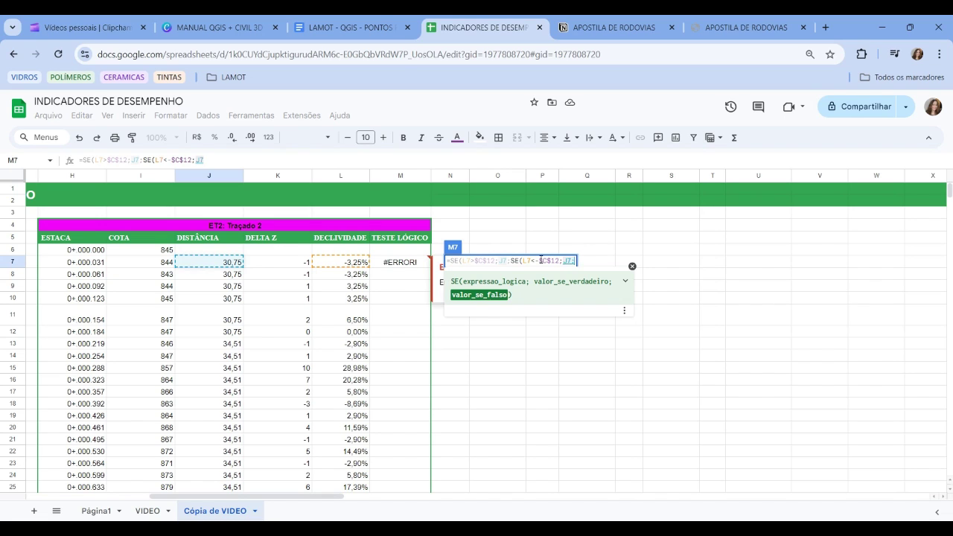
type("0))")
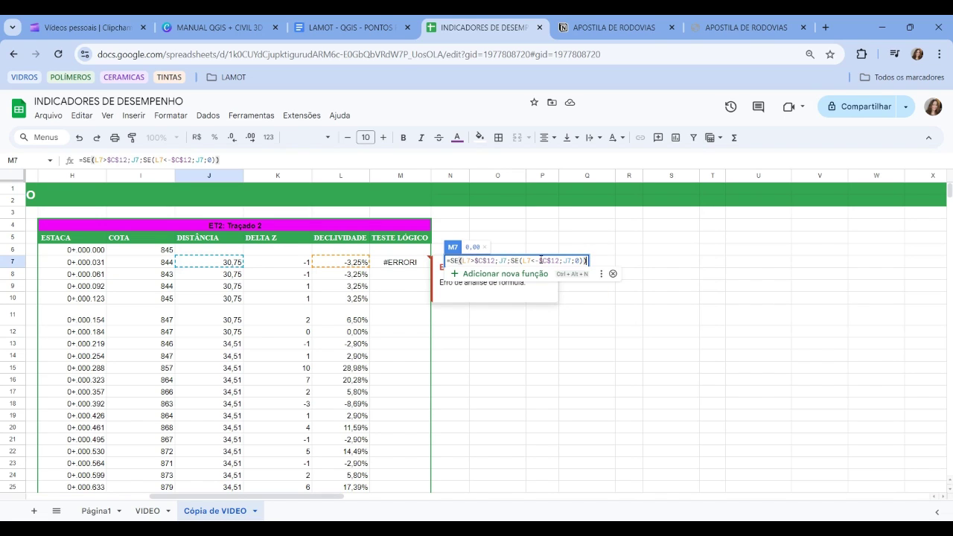
key("Return")
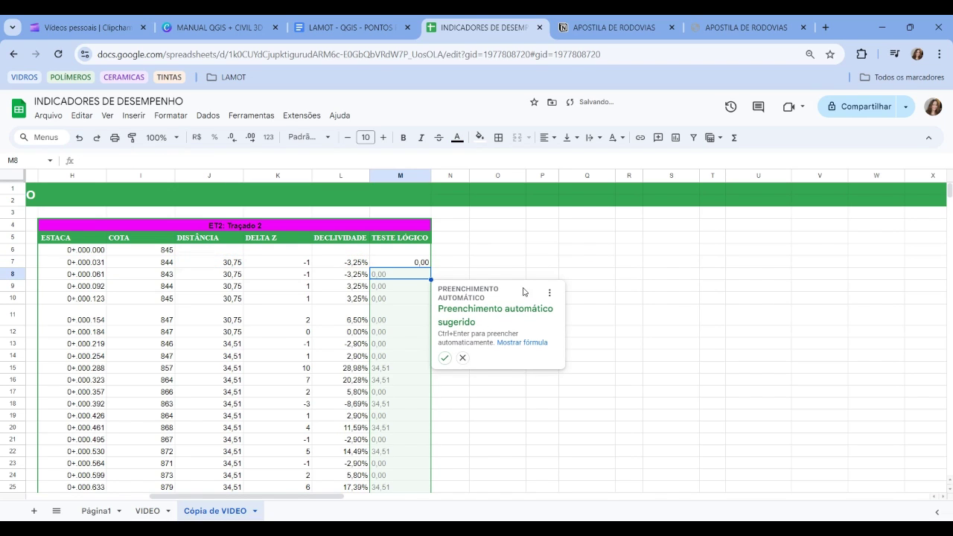
left_click(445, 358)
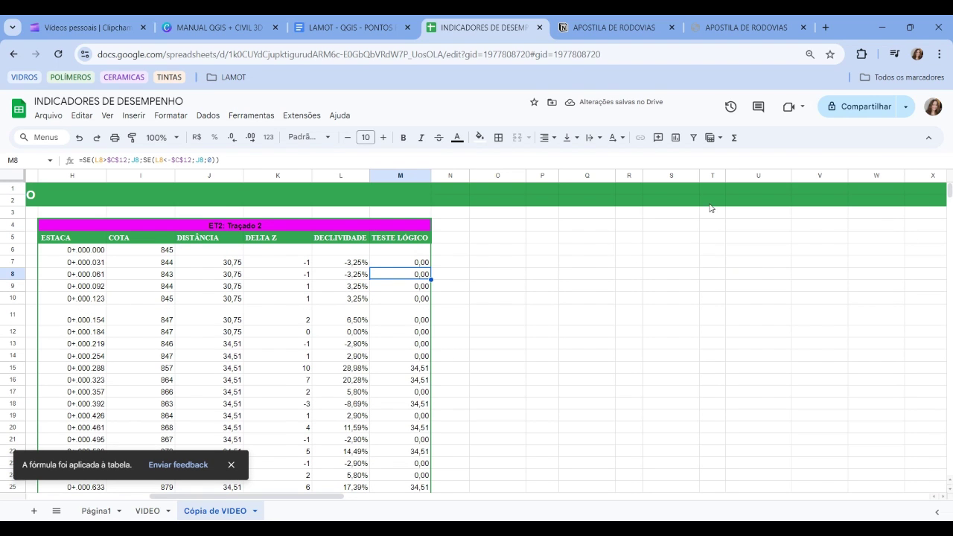
Check the slopes in rows 8, 15 and 18 against the TESTE LÓGICO results.
left_click(347, 275)
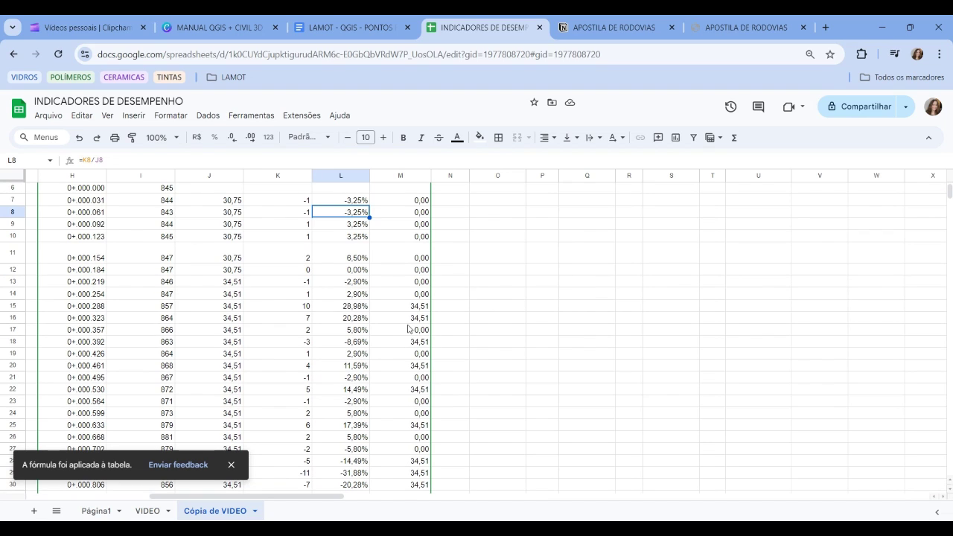
left_click(359, 306)
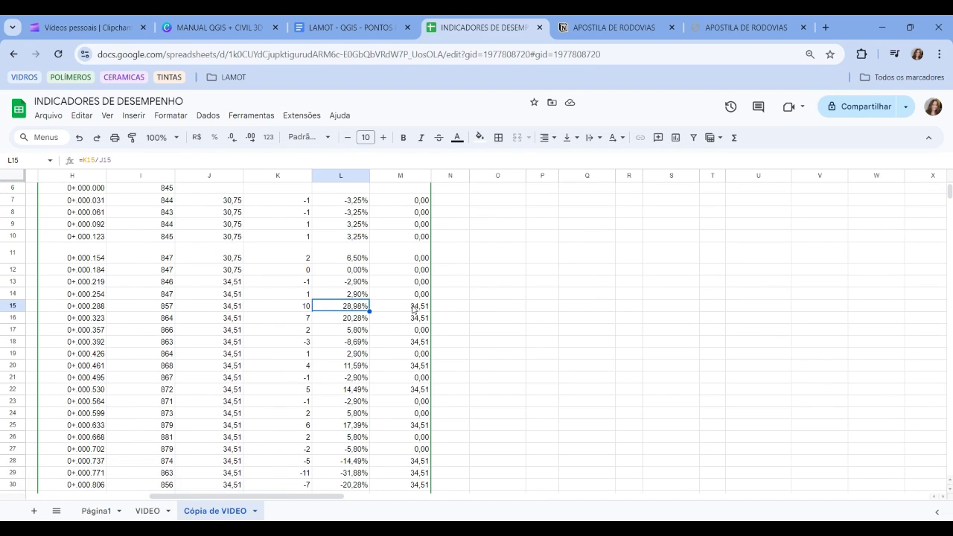
left_click(227, 311)
left_click(411, 312)
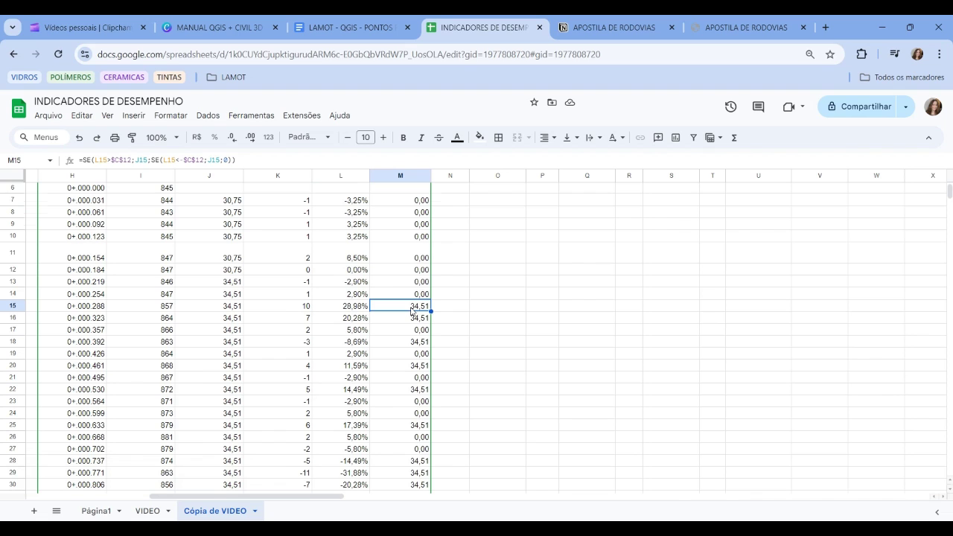
left_click(360, 282)
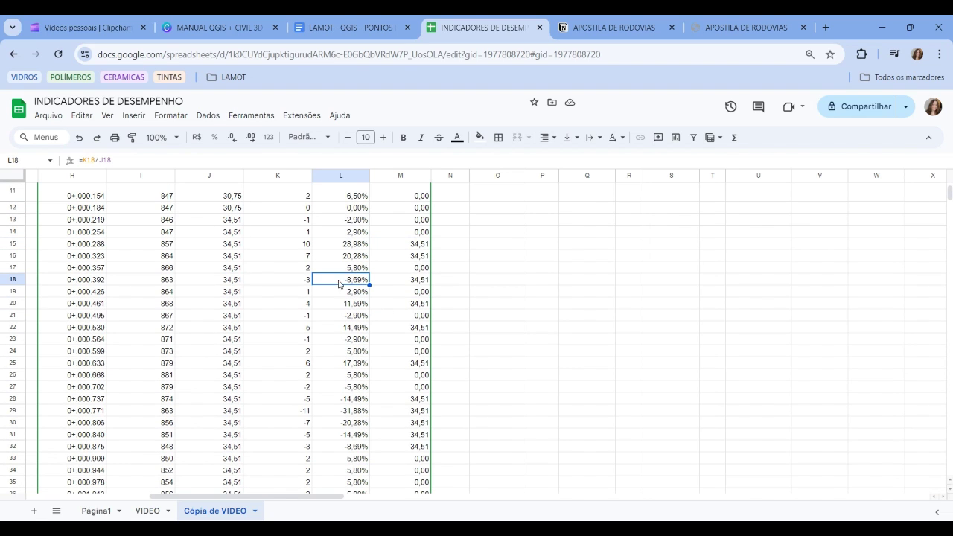
left_click(409, 284)
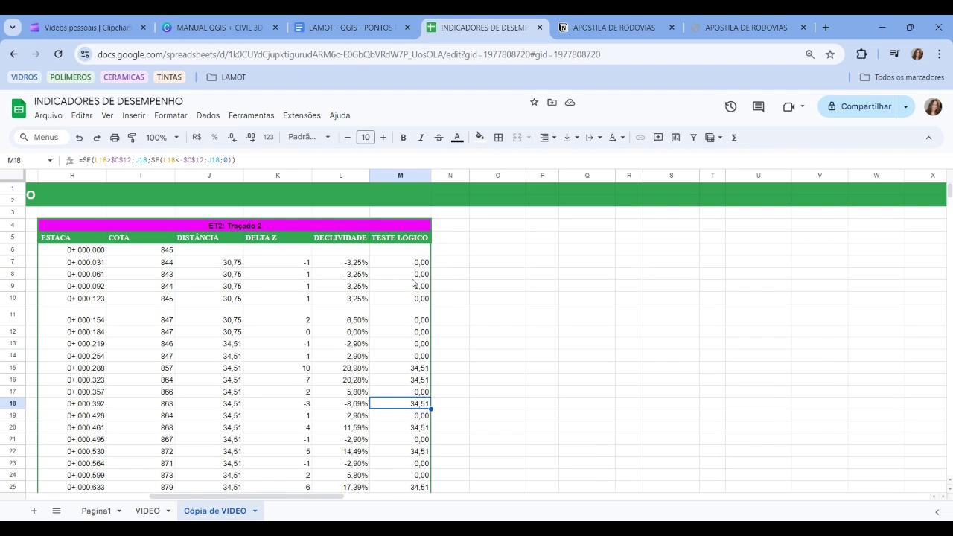
Calculate Traçado 2's Extensão Acima da Norma in E12 by summing the TESTE LÓGICO column with =SOMA(M7:M407).
left_click_drag(247, 497, 145, 497)
left_click(333, 335)
type("=SO")
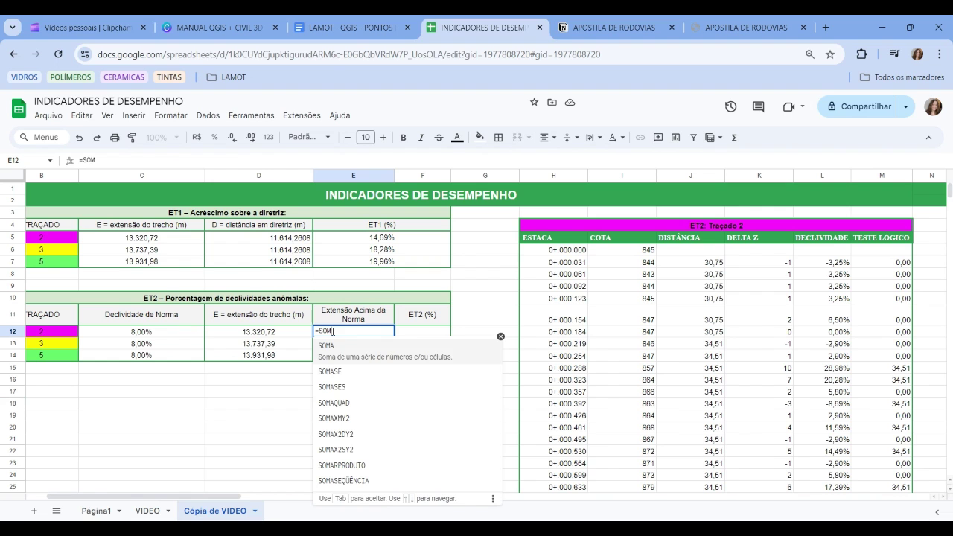
type("M")
left_click(426, 350)
left_click_drag(208, 497, 316, 488)
left_click_drag(455, 265, 466, 401)
key("Return")
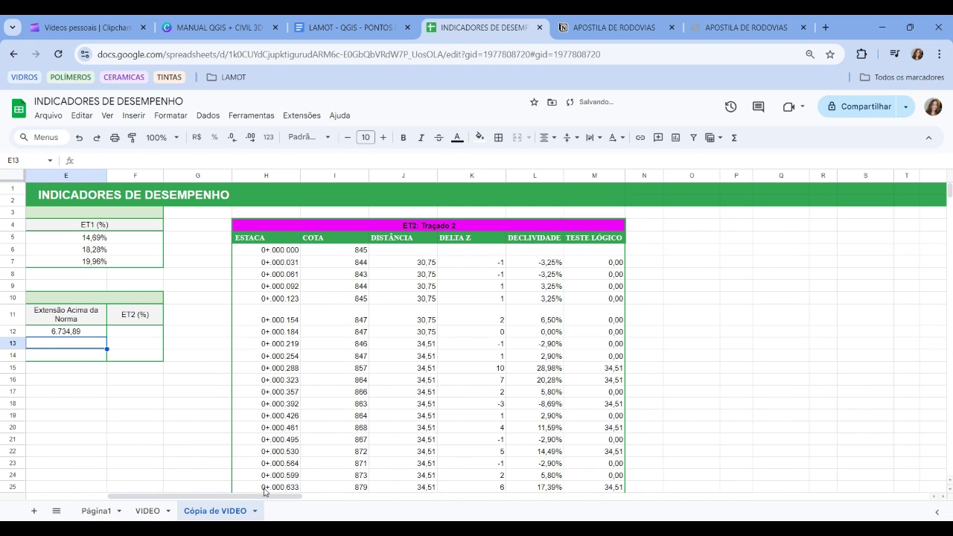
Format the ET2 (%) cells F12:F14 as percentages.
left_click_drag(263, 497, 194, 497)
left_click(467, 336)
left_click(457, 368)
left_click_drag(454, 332, 445, 355)
left_click(214, 137)
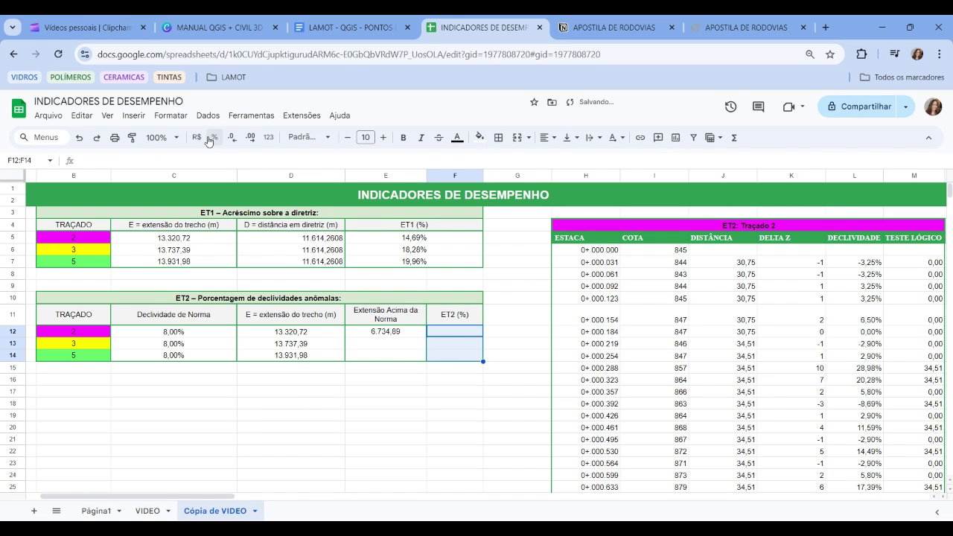
Calculate ET2 for Traçado 2 in F12 with =E12/D12.
left_click(450, 337)
type("=")
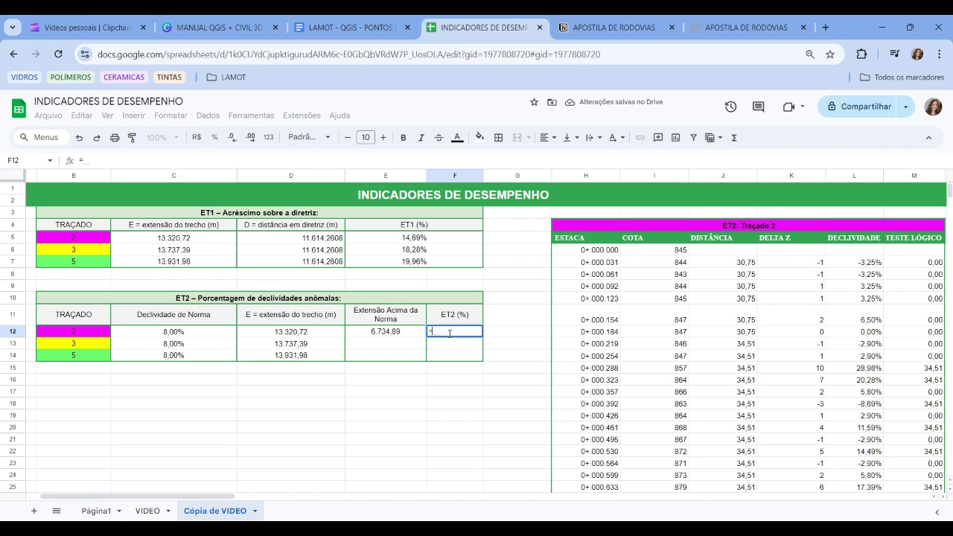
left_click(402, 333)
type("/")
left_click(328, 335)
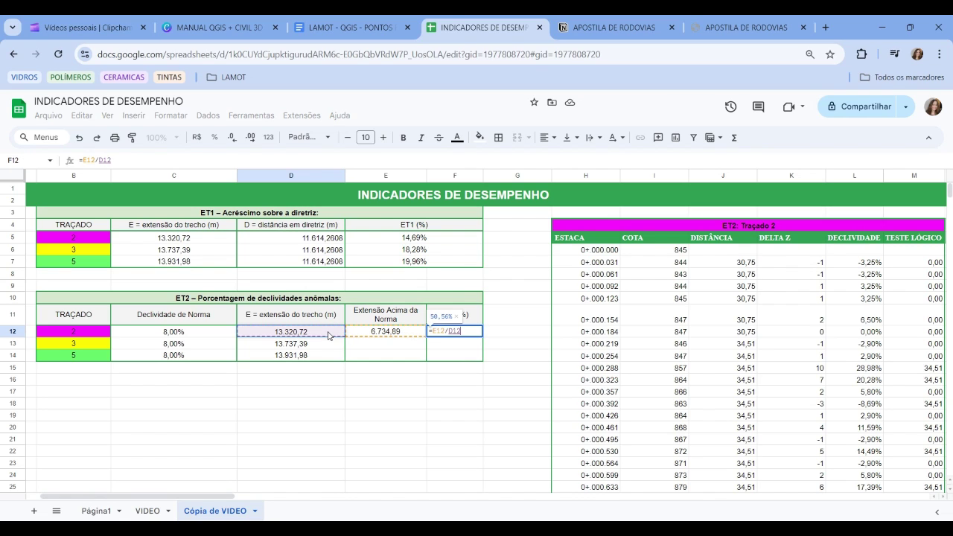
key("Return")
left_click(398, 333)
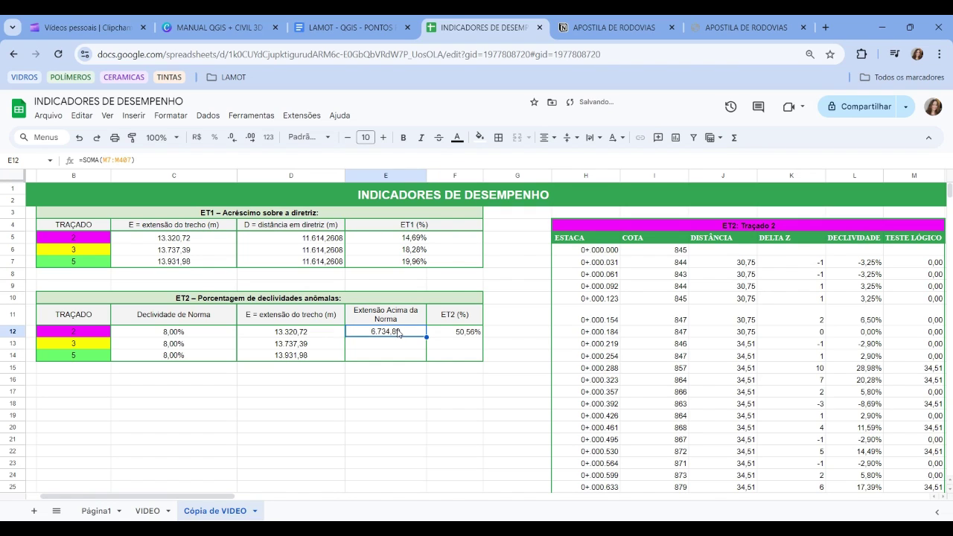
left_click(378, 343)
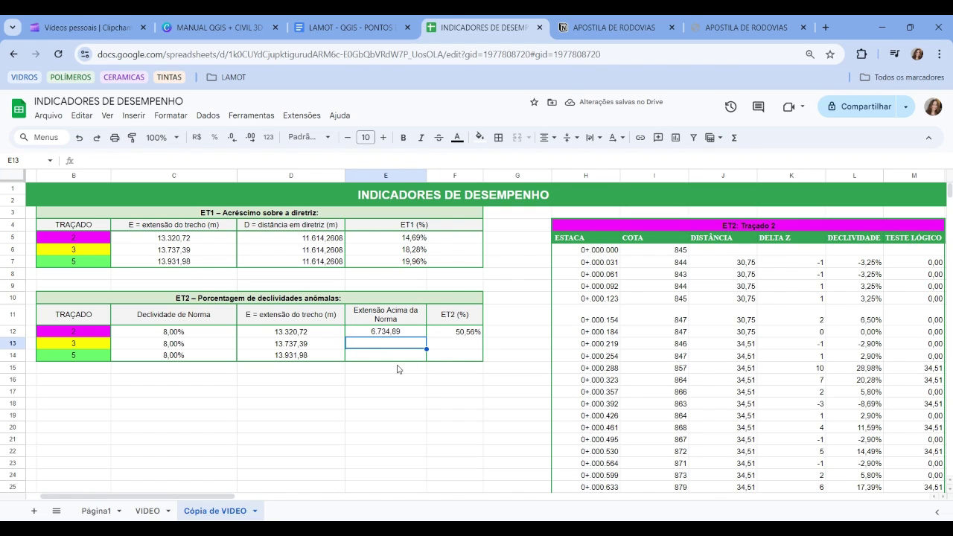
left_click(74, 344)
left_click(77, 357)
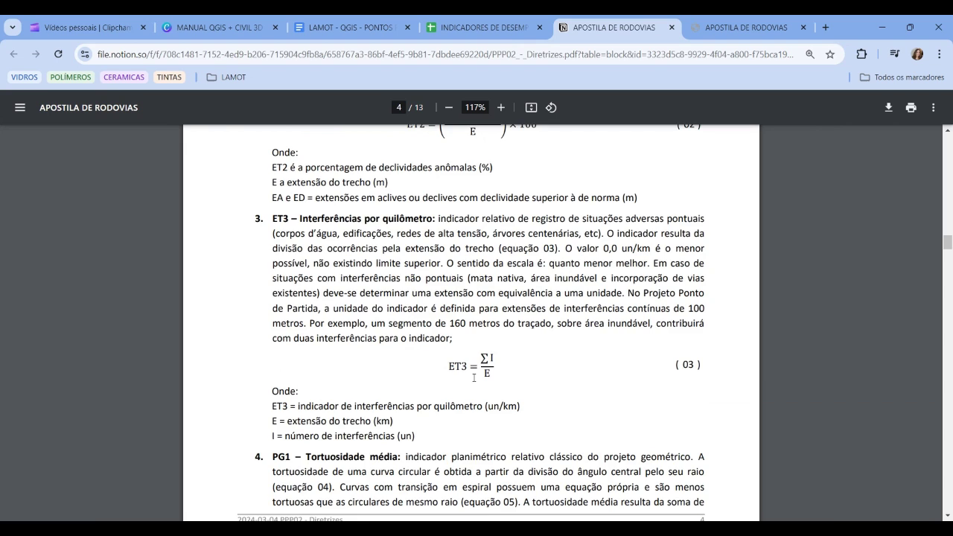
Read the ET3 – Interferências por quilômetro definition and equation in the APOSTILA DE RODOVIAS PDF.
scroll(474, 379, "up", 3)
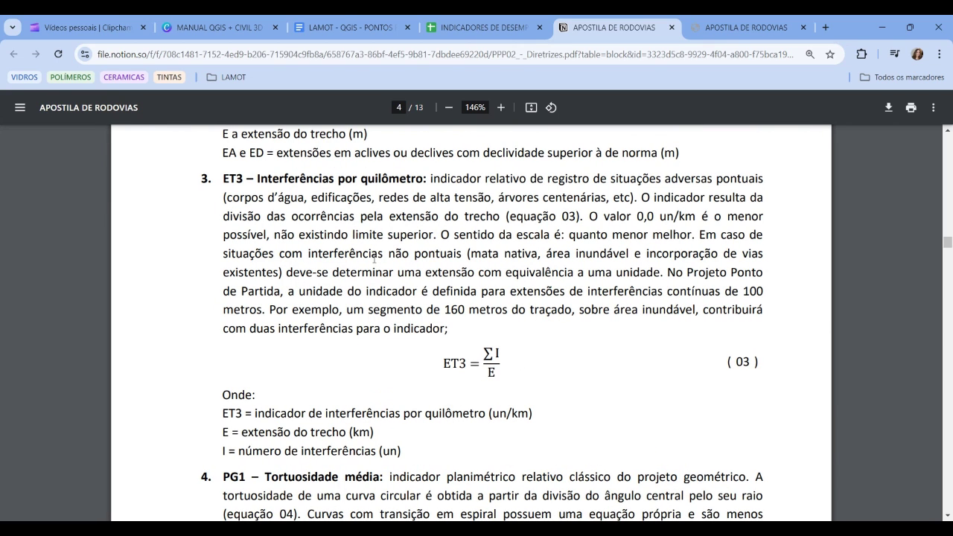
left_click_drag(258, 179, 425, 179)
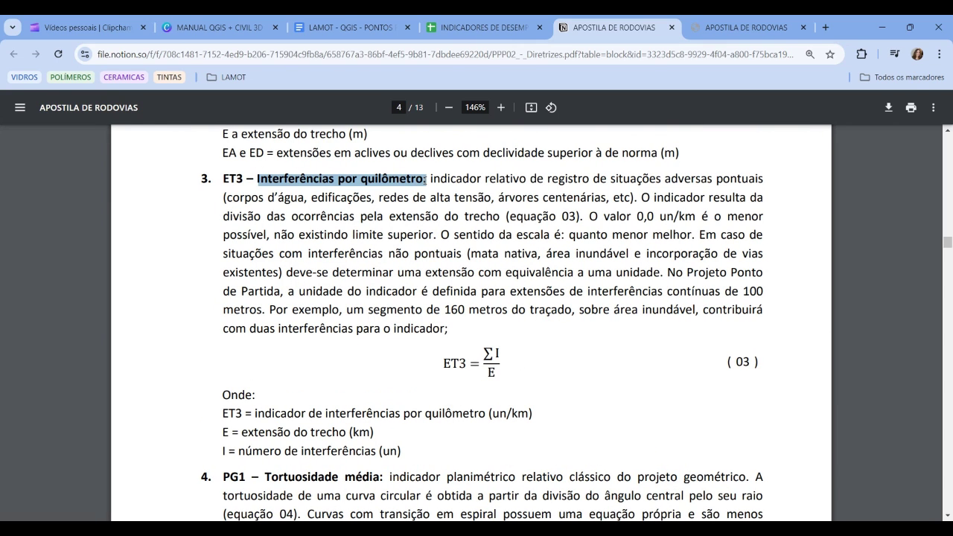
left_click(442, 223)
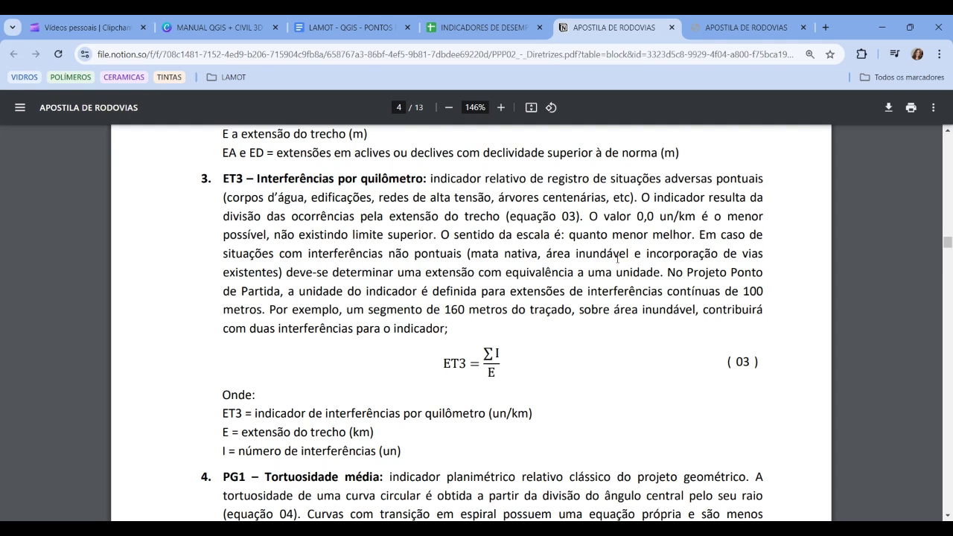
scroll(429, 397, "down", 1)
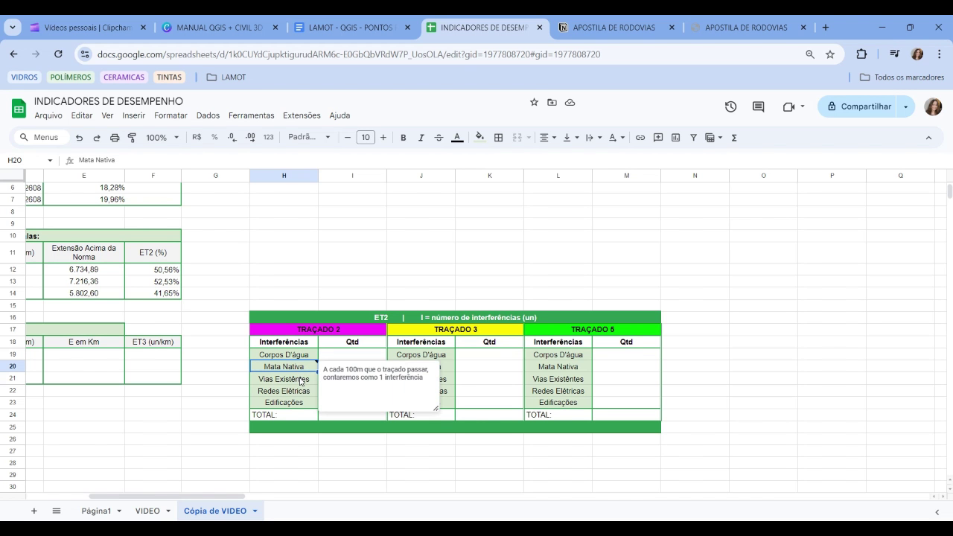
Review the interference types listed for TRAÇADO 2 in the INDICADORES DE DESEMPENHO spreadsheet.
left_click(300, 380)
left_click(301, 392)
left_click(303, 404)
left_click(331, 329)
Copy the three route lengths from D12:D14 into the ET3 table's E = extensão do trecho (m) column, starting at D19.
left_click_drag(227, 498, 164, 498)
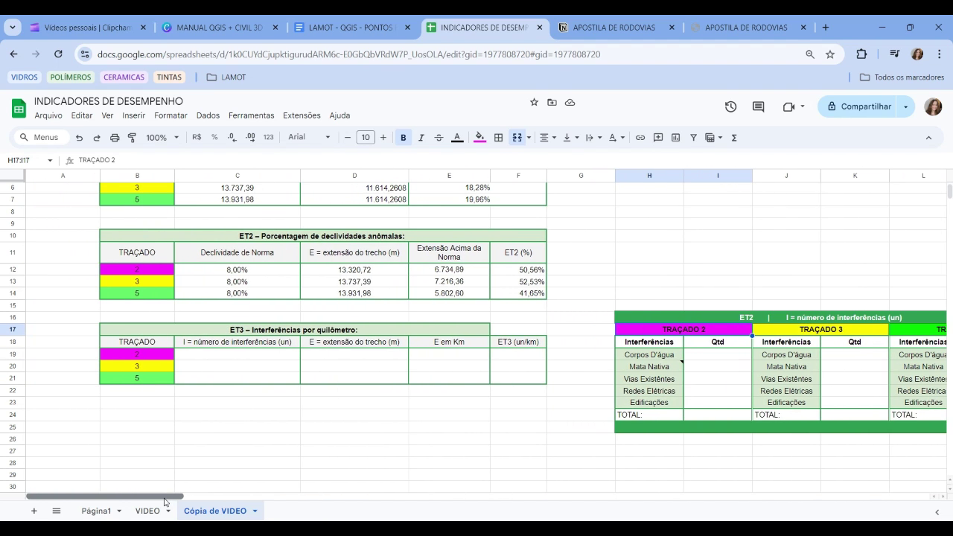
left_click(362, 364)
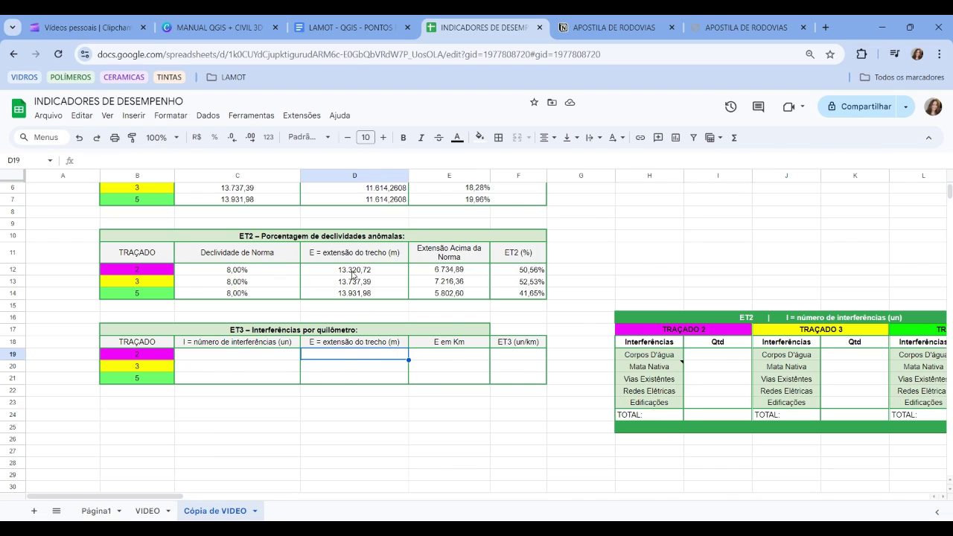
scroll(354, 281, "up", 2)
left_click_drag(374, 333, 375, 365)
key("ctrl+c")
left_click(356, 419)
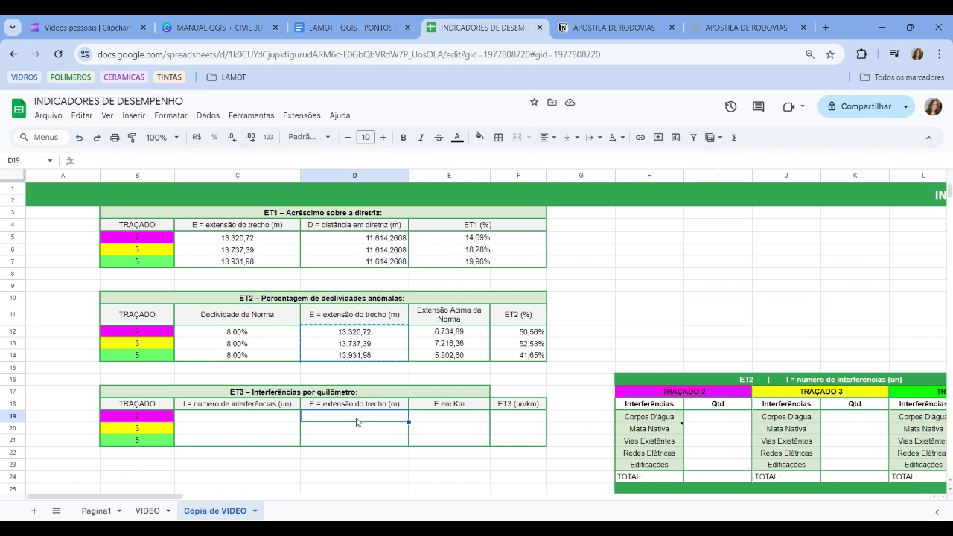
key("ctrl+v")
left_click(435, 422)
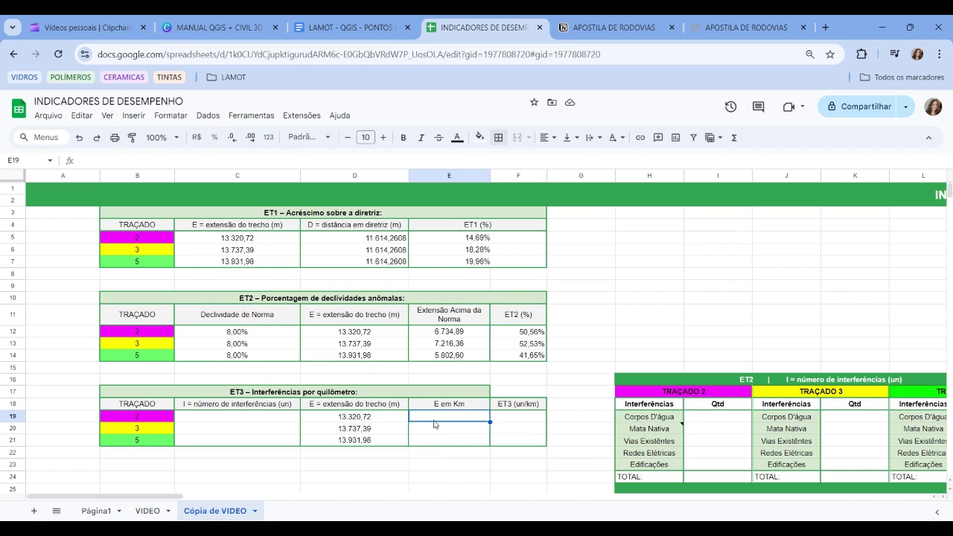
Convert the ET3 route lengths to kilometres in E19 with =D19/1000 and fill the formula into E20:E21.
scroll(447, 394, "down", 2)
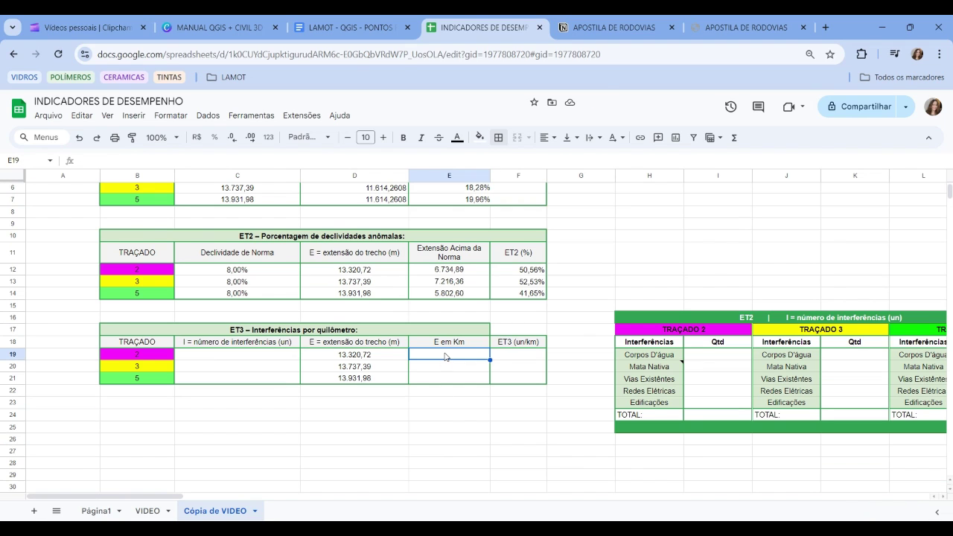
type("=")
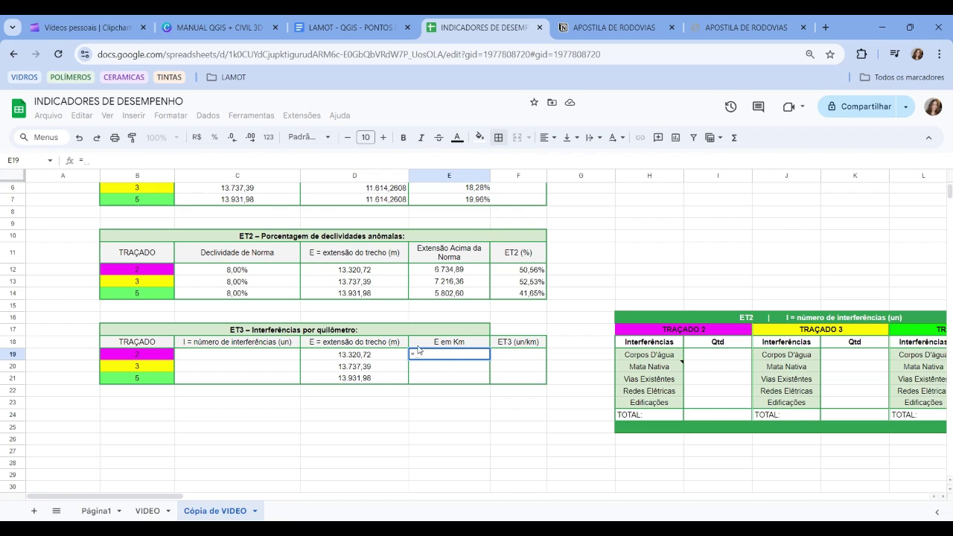
left_click(381, 359)
type("/1")
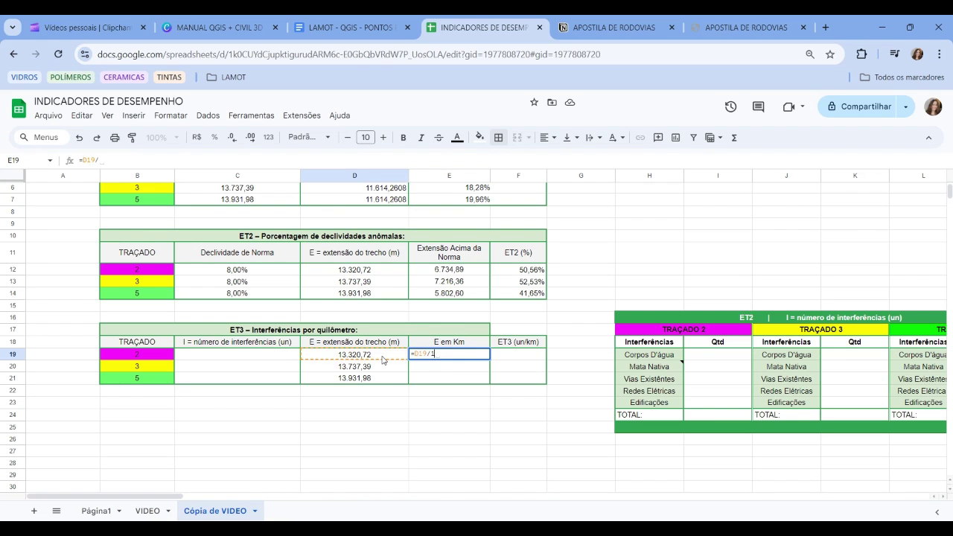
type("000")
key("Return")
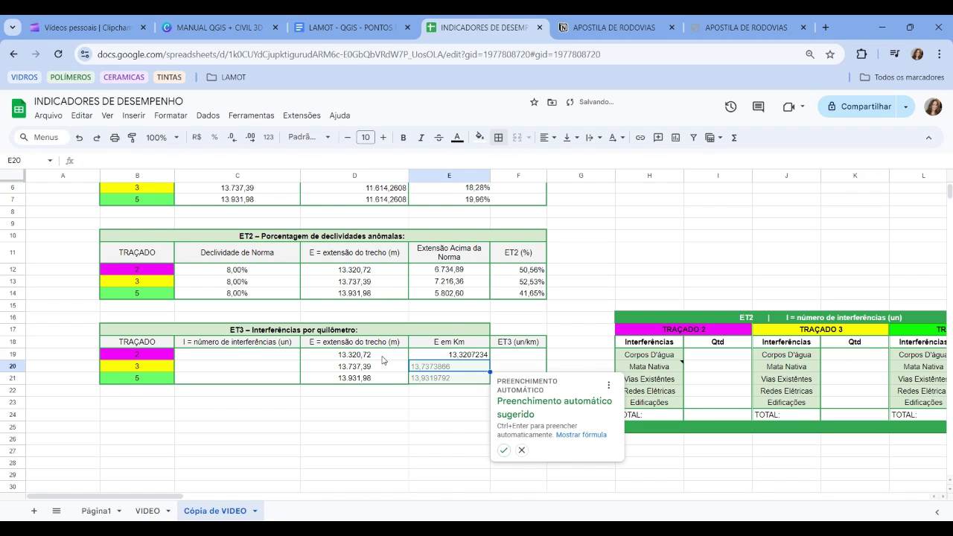
left_click(503, 451)
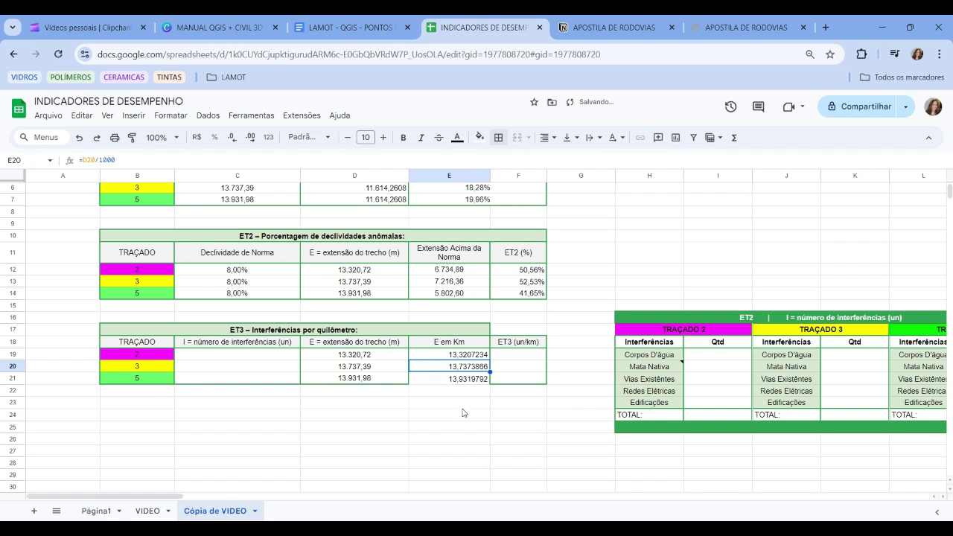
Switch to QGIS, hide the TRACADO3 and TRAÇADO 5 layers, and show the Corpos_deagua_Buffer layer.
left_click(500, 391)
left_click(281, 367)
left_click(268, 347)
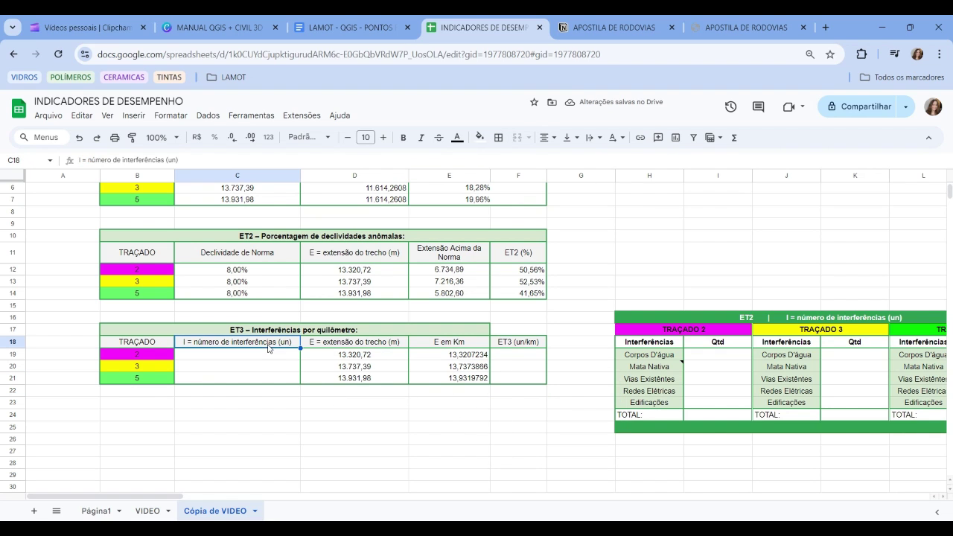
left_click_drag(178, 495, 246, 495)
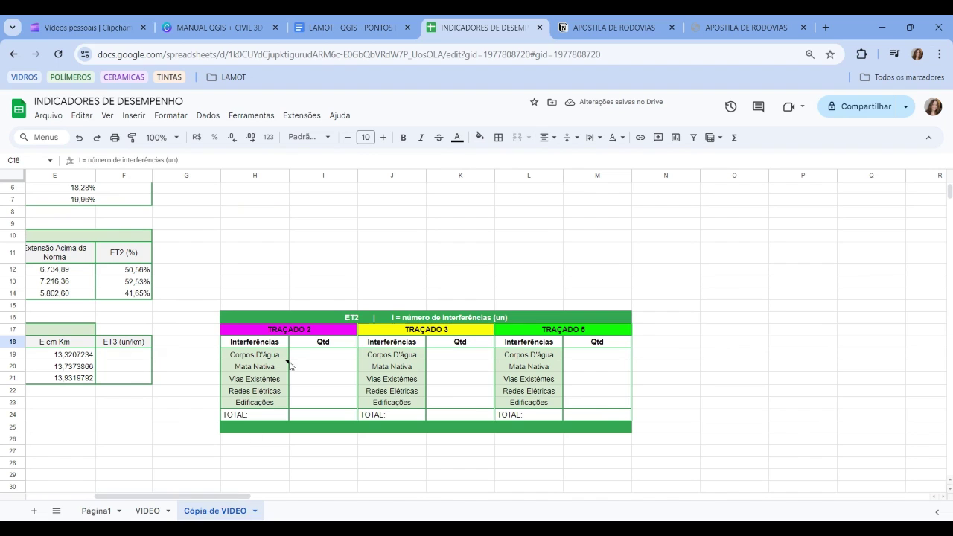
left_click(297, 332)
left_click(636, 532)
left_click(32, 362)
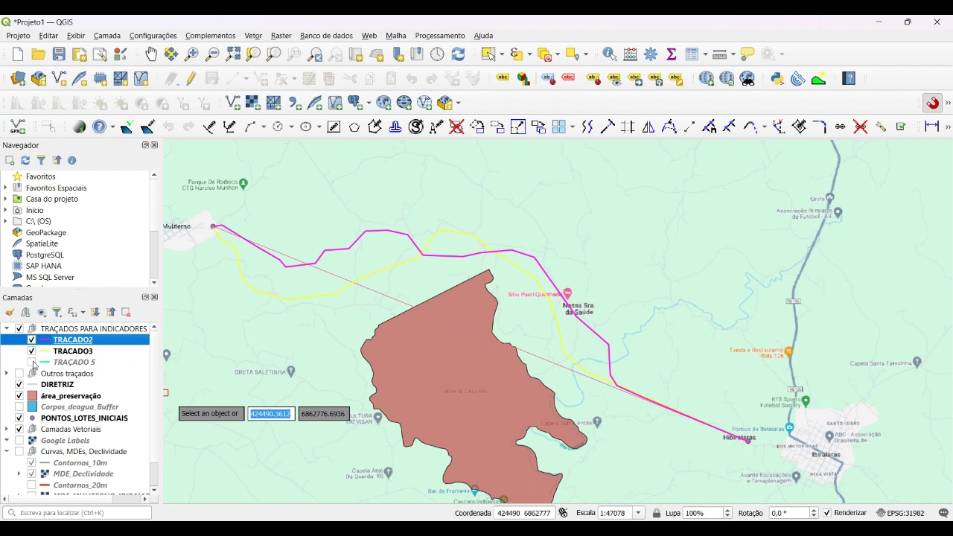
left_click(32, 351)
scroll(252, 244, "up", 1)
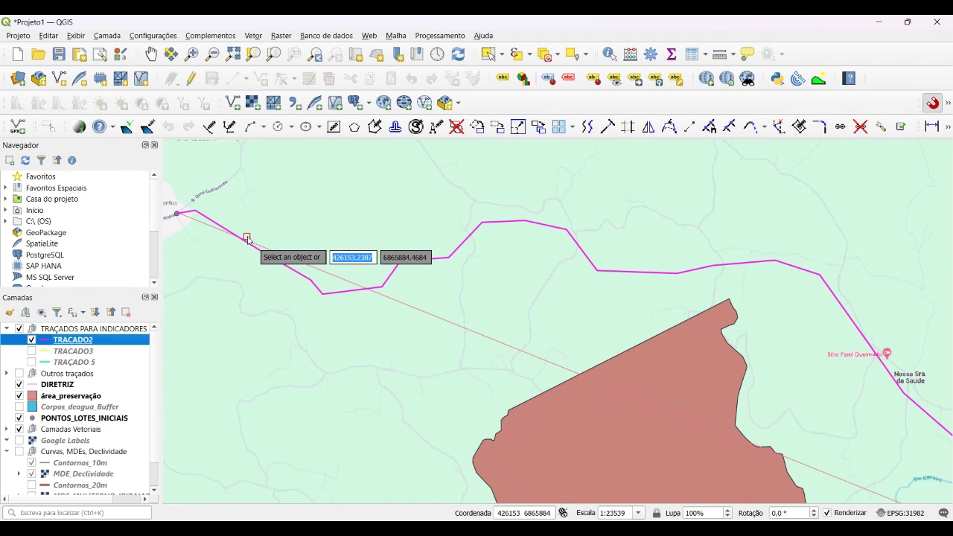
left_click(19, 407)
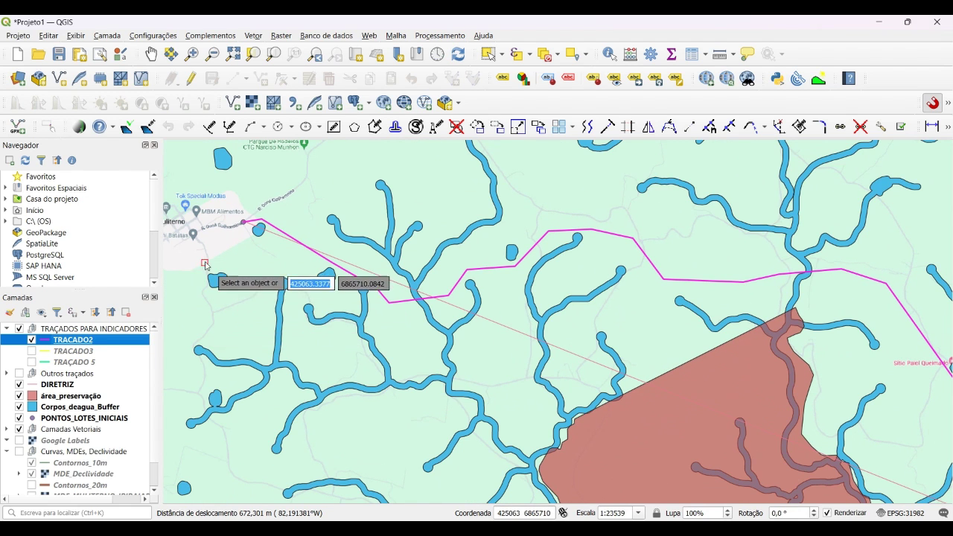
Follow TRACADO2 from its start to its end and count where it crosses the water body buffers.
scroll(244, 229, "up", 2)
scroll(563, 352, "down", 1)
left_click_drag(600, 388, 446, 296)
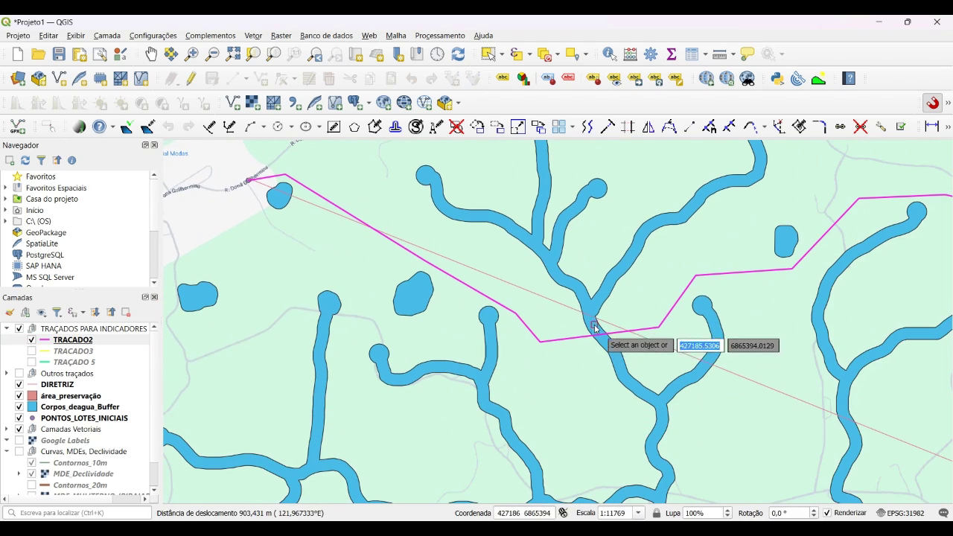
left_click_drag(693, 297, 373, 340)
left_click_drag(725, 334, 618, 244)
left_click_drag(732, 432, 648, 315)
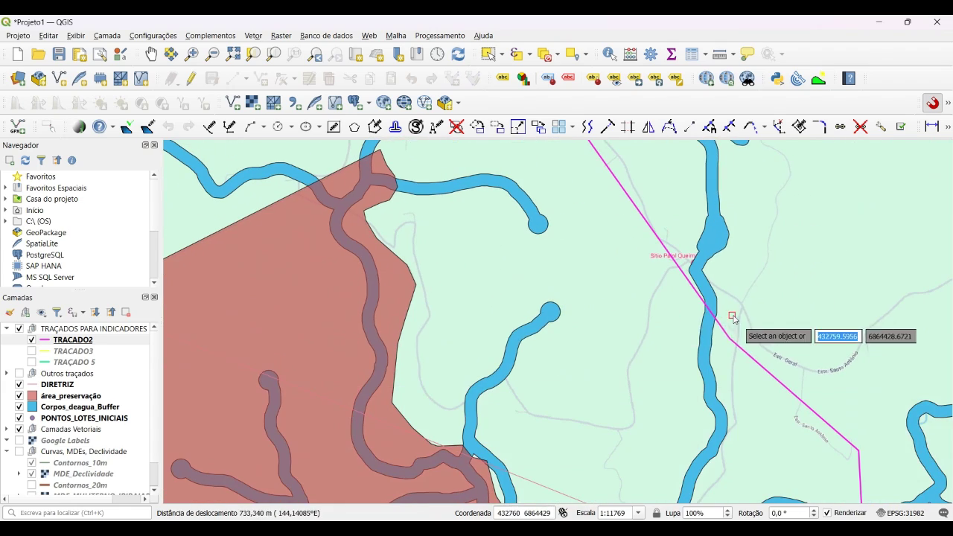
left_click_drag(822, 395, 677, 255)
scroll(759, 429, "up", 1)
left_click_drag(759, 429, 642, 280)
scroll(670, 362, "down", 1)
left_click_drag(712, 404, 521, 249)
left_click_drag(717, 332, 479, 290)
left_click_drag(733, 390, 656, 357)
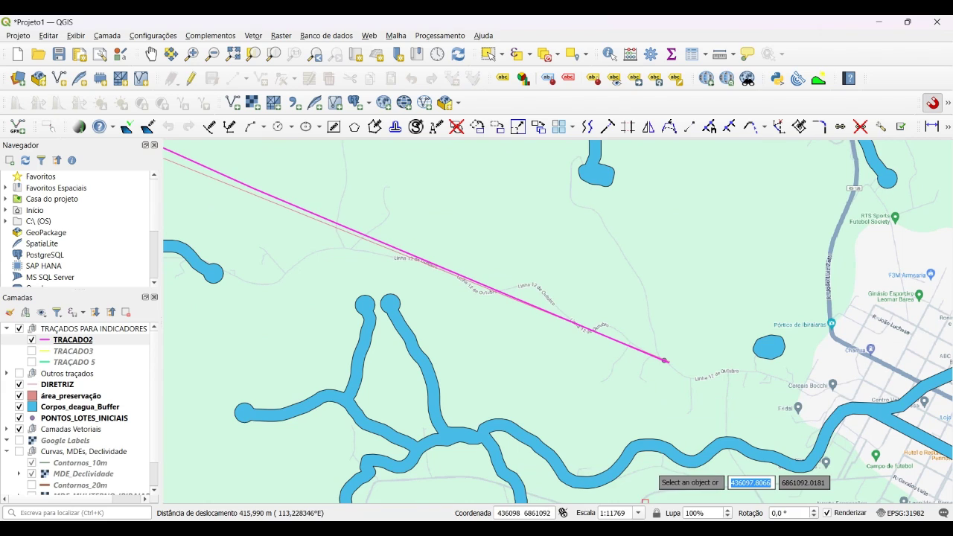
Switch back to the INDICADORES DE DESEMPENHO spreadsheet and enter 4 as the Corpos D'água quantity for TRAÇADO 2.
left_click(574, 465)
left_click(326, 356)
type("4")
key("Return")
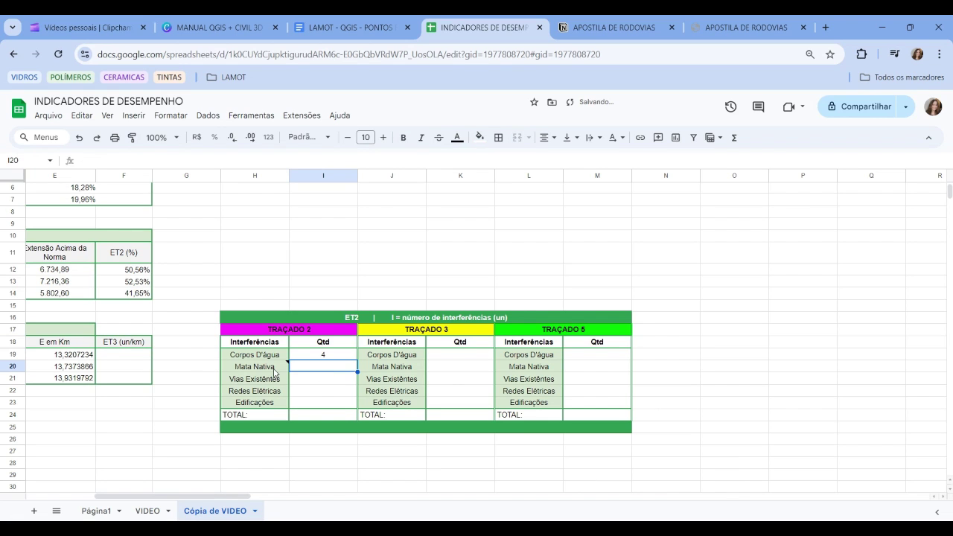
Read the note attached to TRAÇADO 2's Mata Nativa item and select its quantity cell.
mouse_move(275, 372)
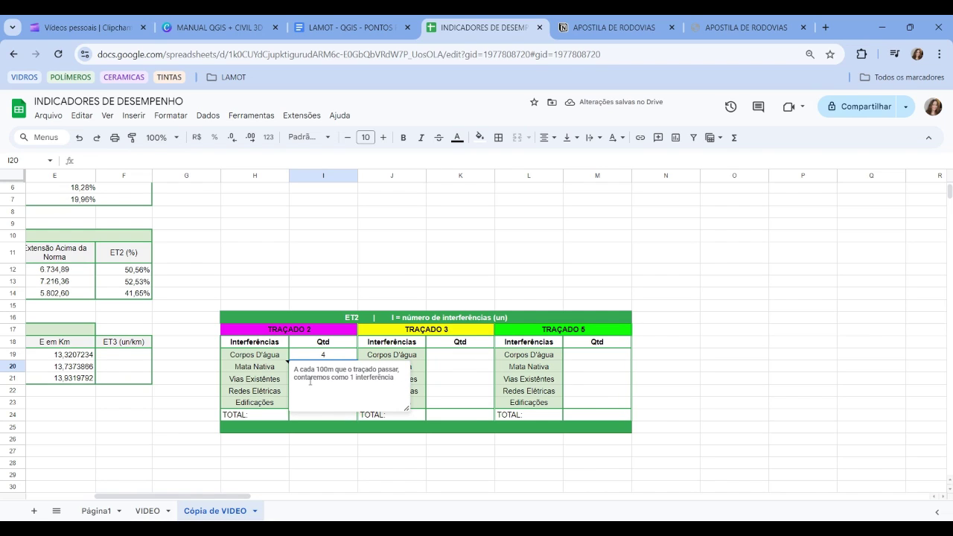
left_click(307, 419)
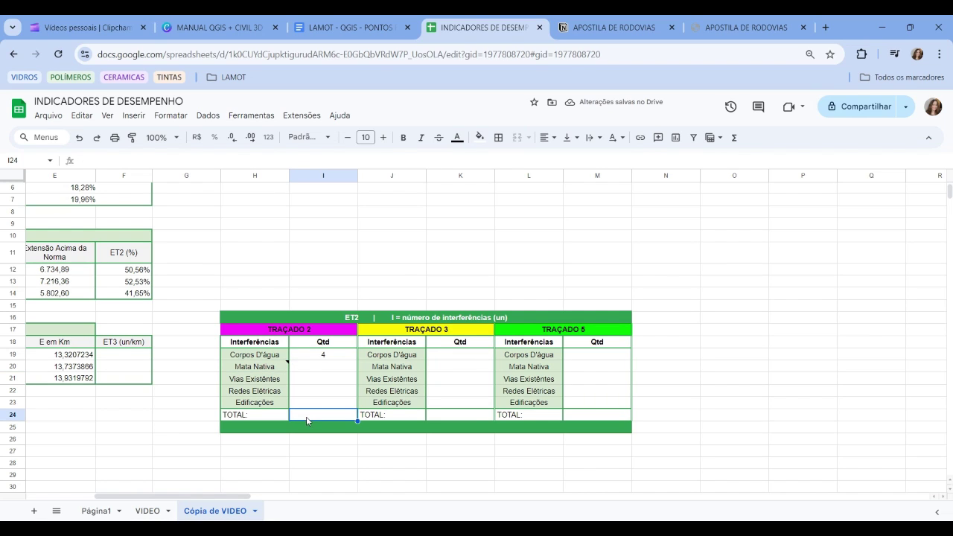
left_click(320, 366)
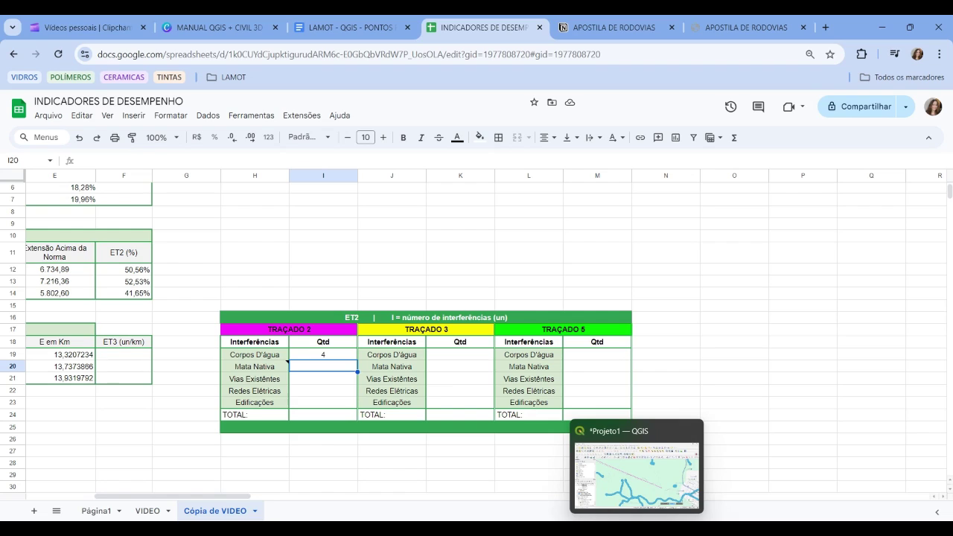
Return to QGIS and add the Google Satellite basemap from QuickMapServices.
left_click(637, 529)
scroll(428, 410, "down", 2)
left_click_drag(397, 362, 641, 380)
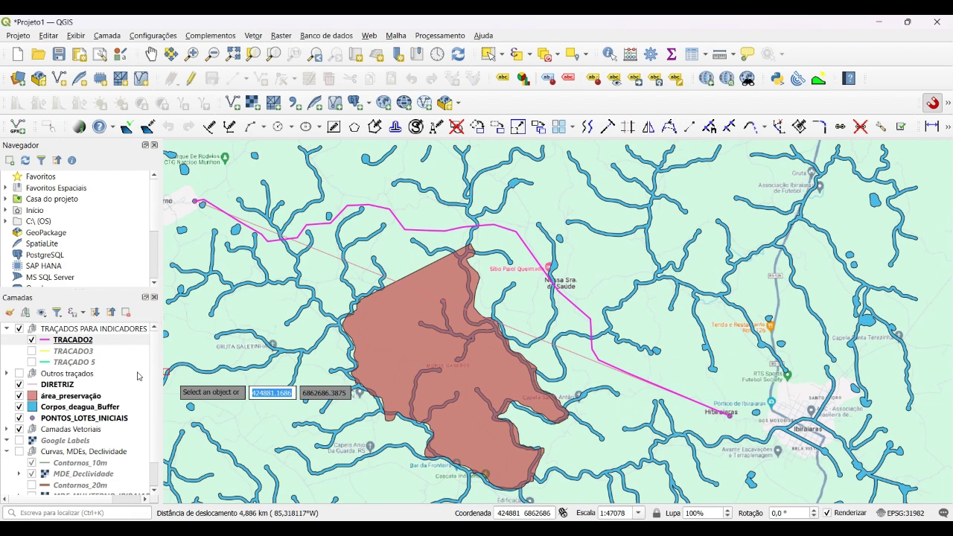
scroll(74, 425, "down", 1)
left_click(369, 35)
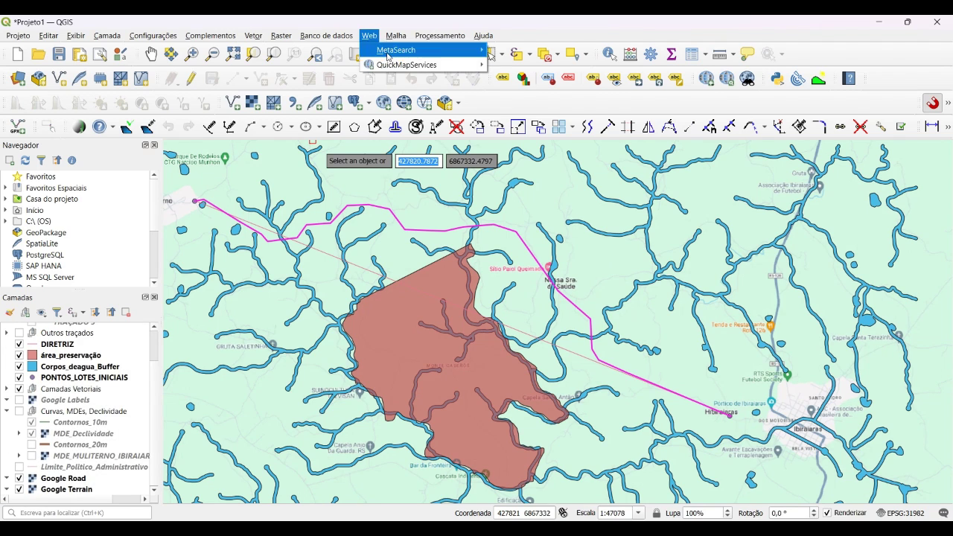
mouse_move(392, 65)
mouse_move(549, 140)
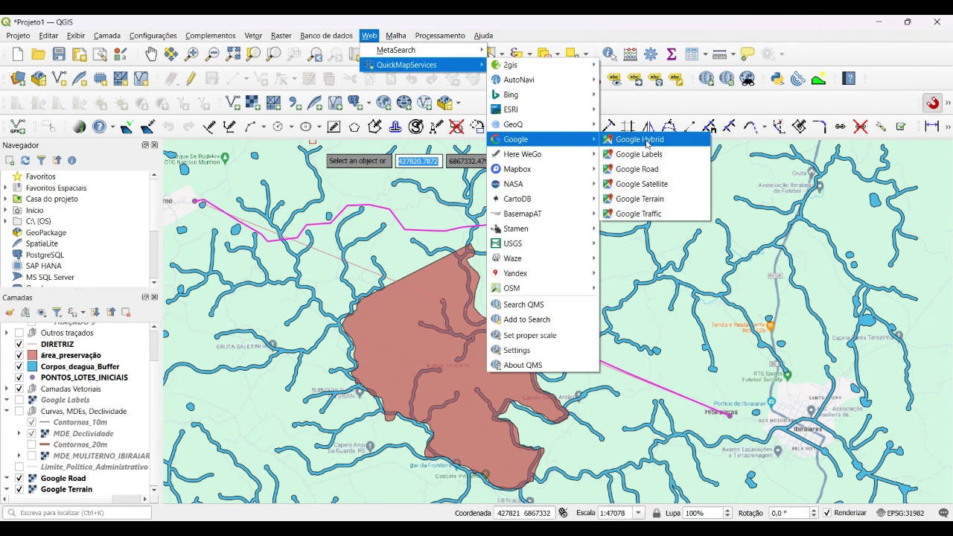
left_click(651, 188)
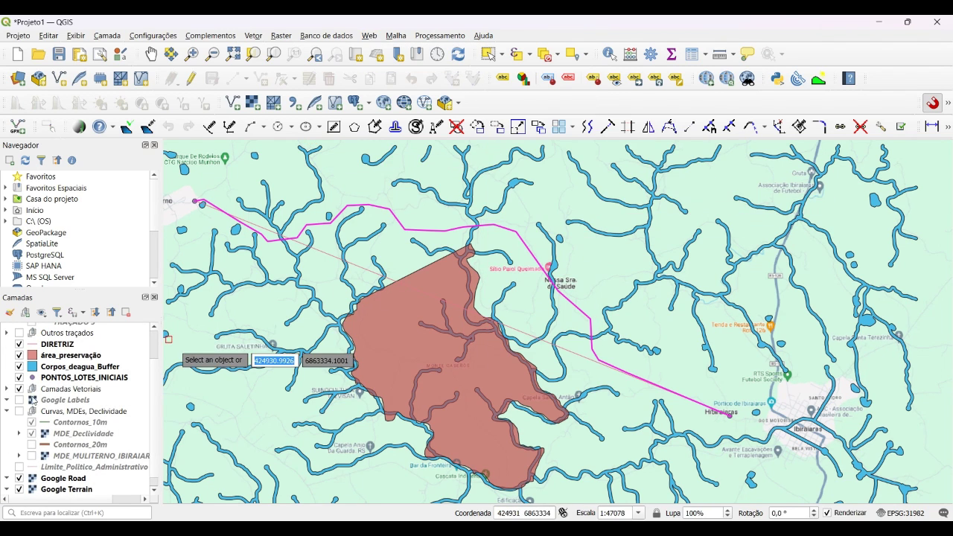
Hide the Google Terrain, Google Road and Corpos_deagua_Buffer layers.
scroll(26, 474, "down", 1)
left_click(19, 477)
left_click(19, 467)
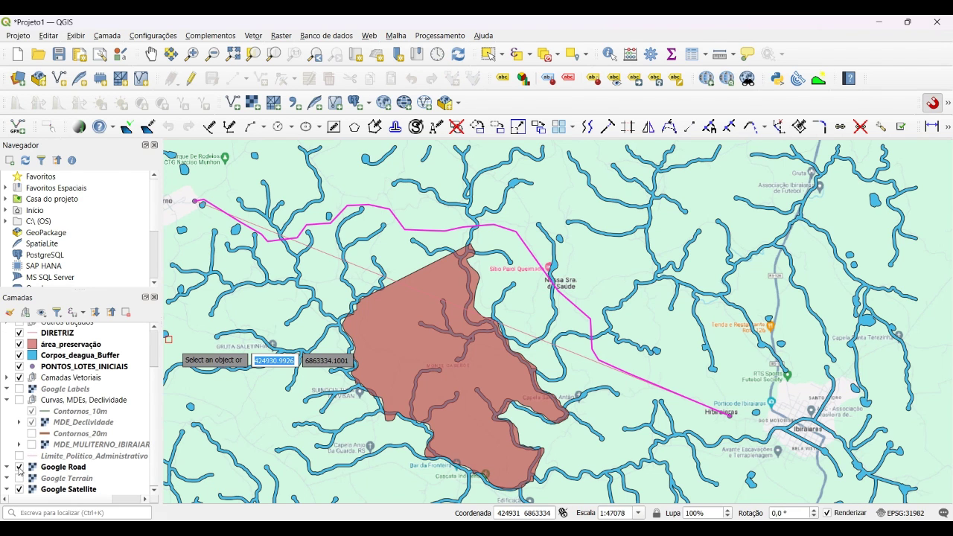
left_click(19, 355)
Measure the first native forest stretch that TRACADO2 crosses, from the forest edge to the route's bend at the clearing.
scroll(298, 238, "up", 1)
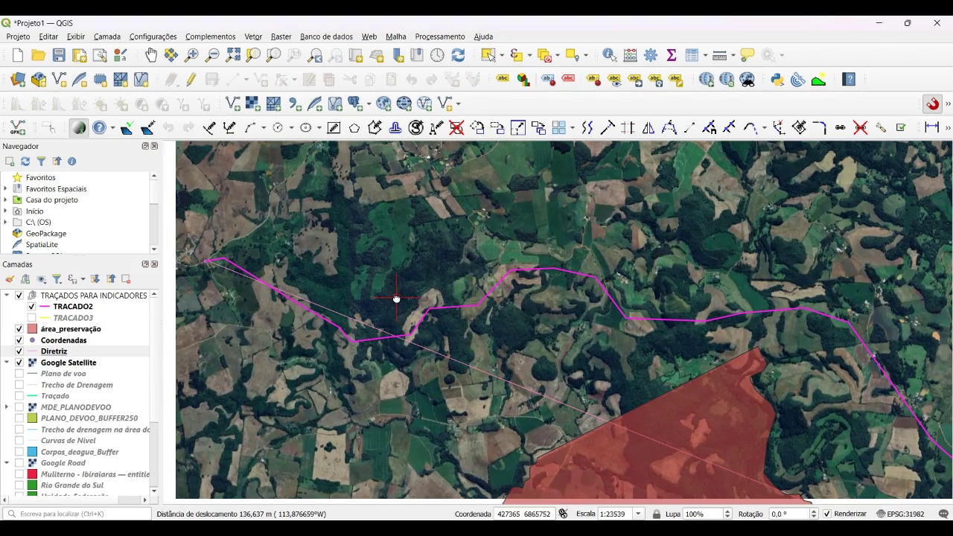
left_click(719, 54)
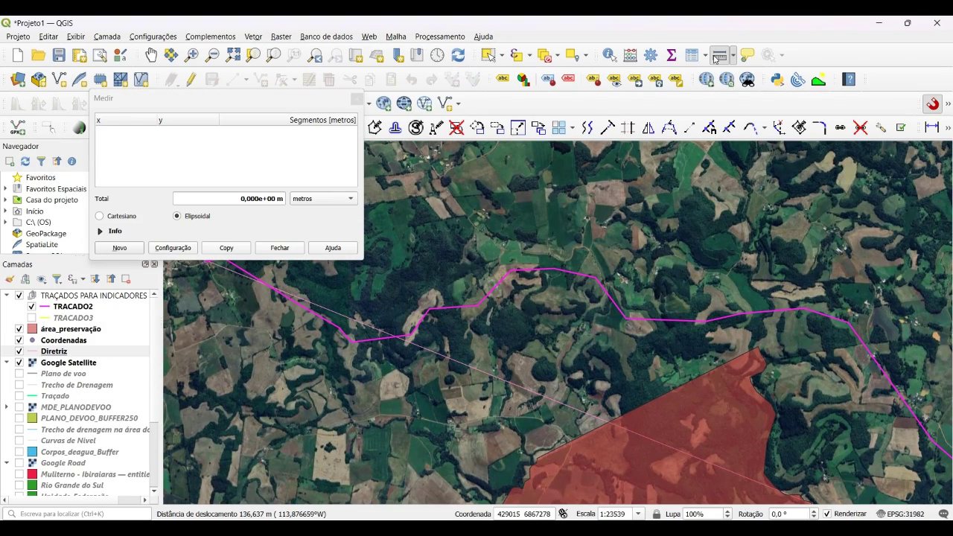
left_click_drag(316, 99, 268, 75)
scroll(253, 268, "up", 2)
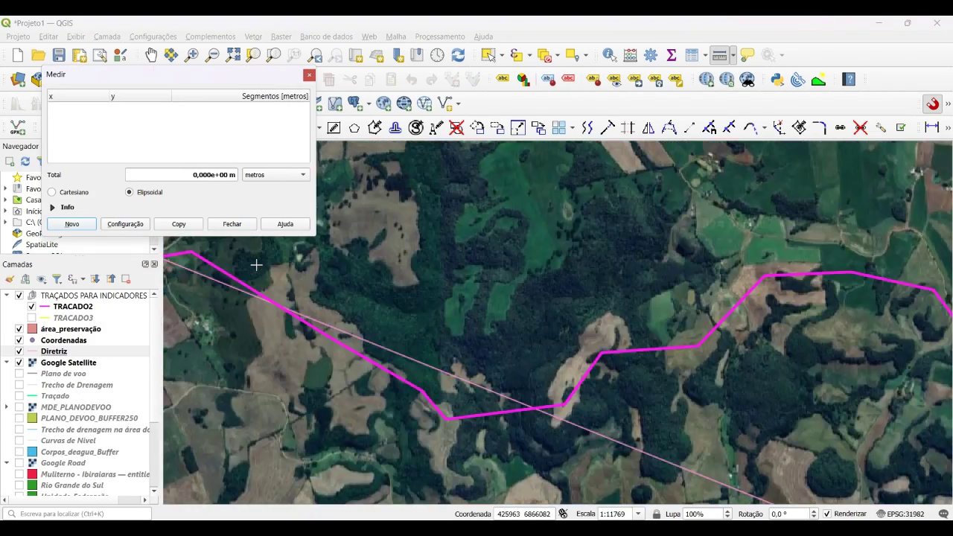
left_click_drag(248, 278, 440, 300)
left_click_drag(521, 377, 300, 316)
left_click_drag(467, 381, 409, 302)
left_click_drag(440, 358, 423, 307)
scroll(423, 307, "up", 2)
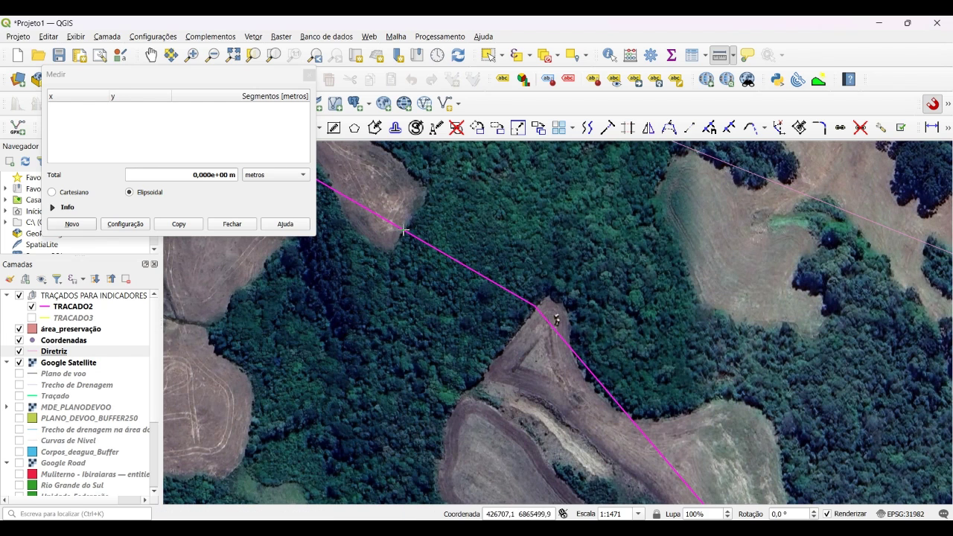
left_click(404, 231)
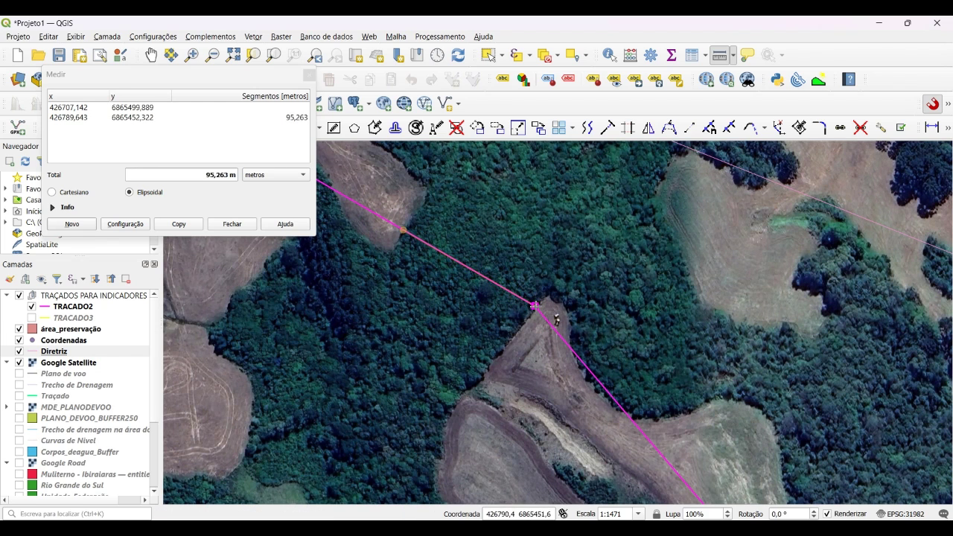
left_click(535, 306)
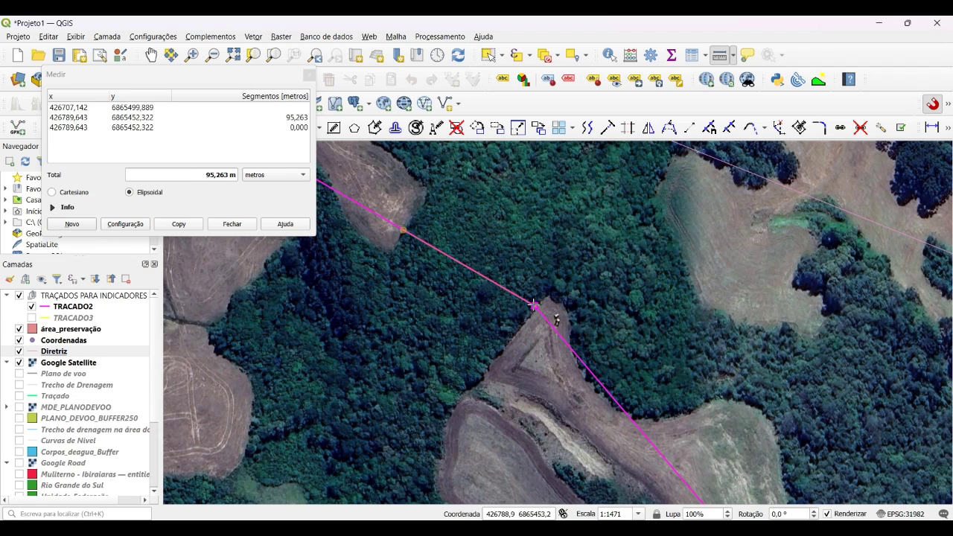
Open the calculator, start the forest interference tally with 1 +, and minimize it.
key("XF86Calculator")
left_click(909, 25)
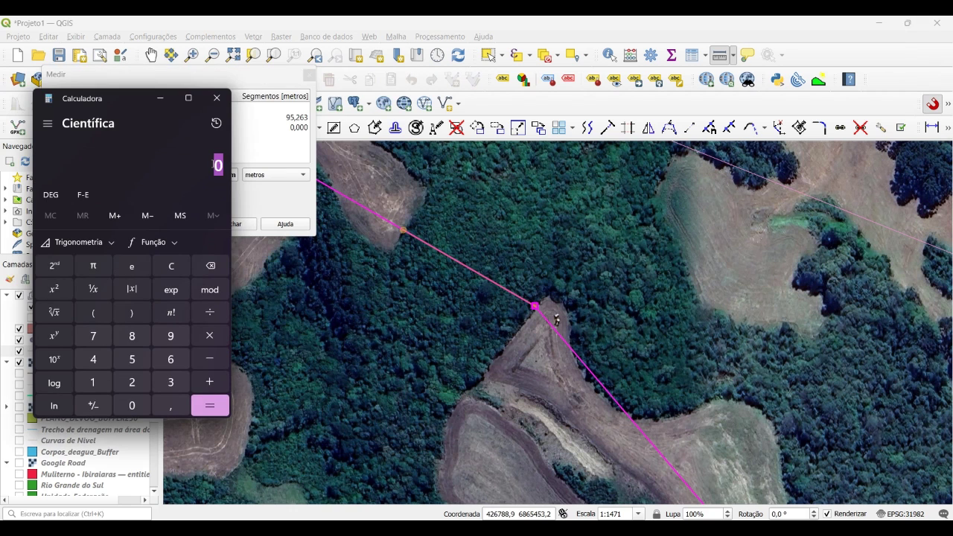
key("1")
left_click(209, 382)
left_click(160, 97)
Start a new measurement and measure the next forest stretch along TRACADO2, between the two cleared fields, then clear it.
right_click(576, 362)
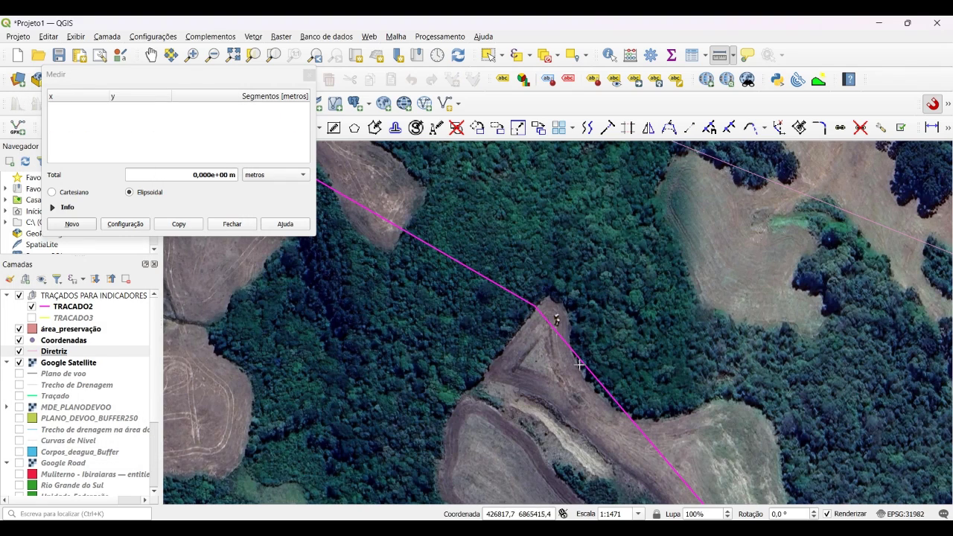
left_click_drag(576, 362, 486, 309)
scroll(438, 256, "down", 1)
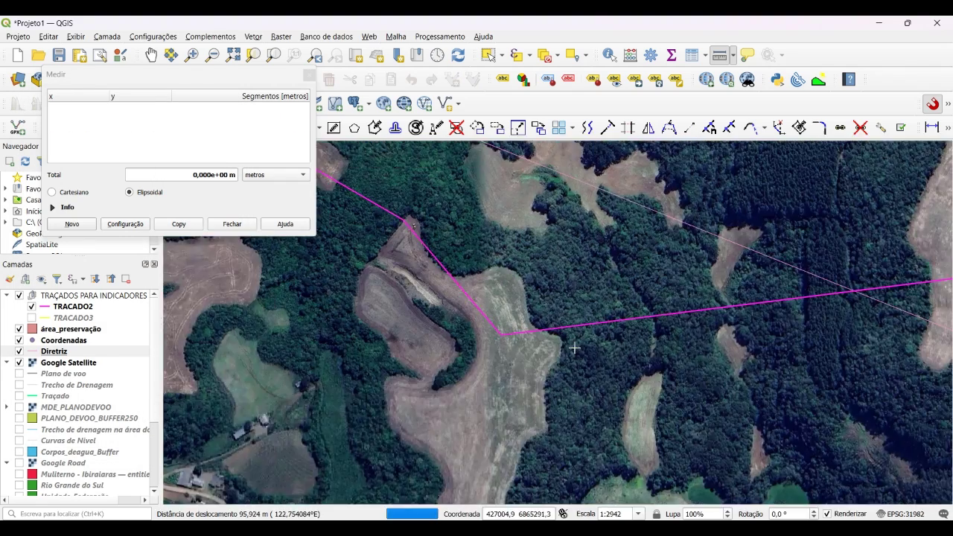
left_click_drag(574, 347, 452, 330)
left_click(439, 326)
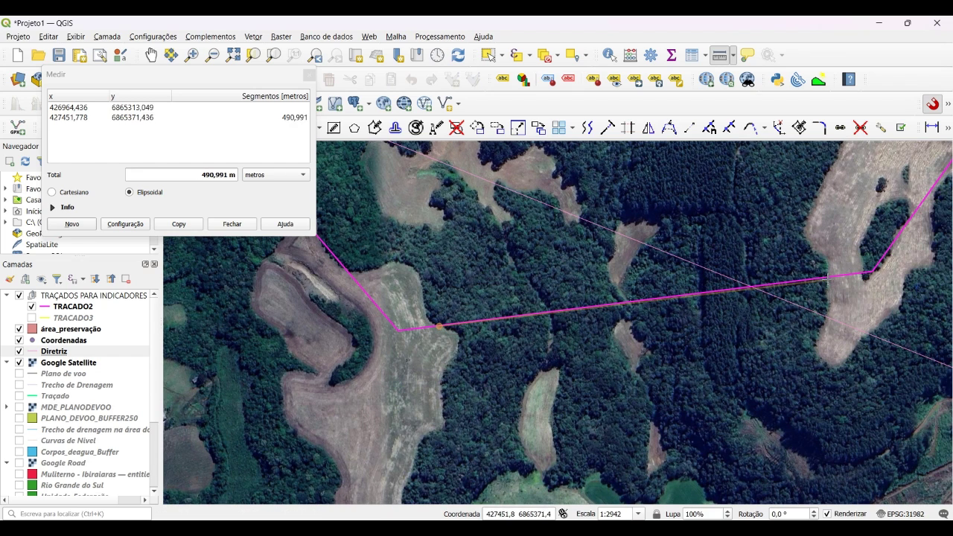
left_click(826, 277)
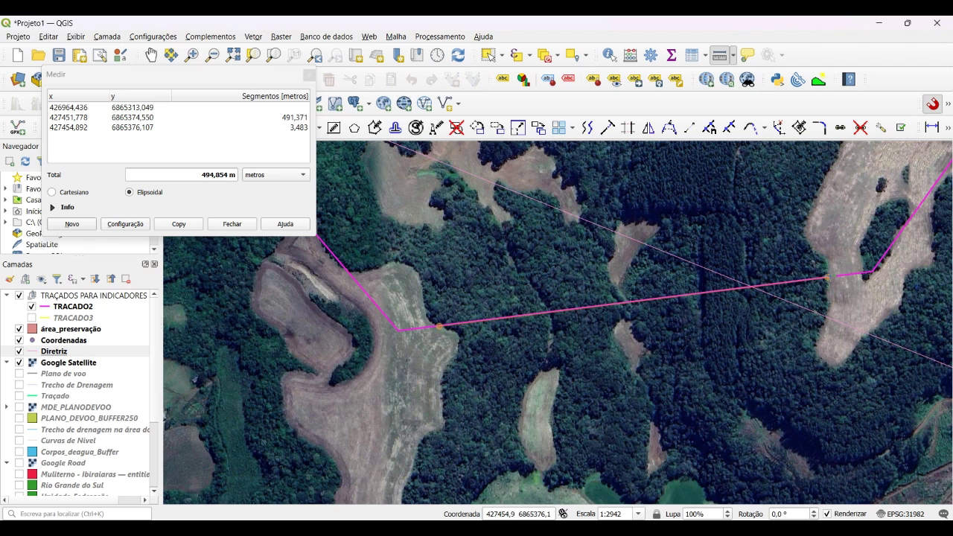
key("Escape")
Enter 5 in the forest interference tally and measure the next forest stretch around TRACADO2's bend between the two cleared fields.
key("XF86Calculator")
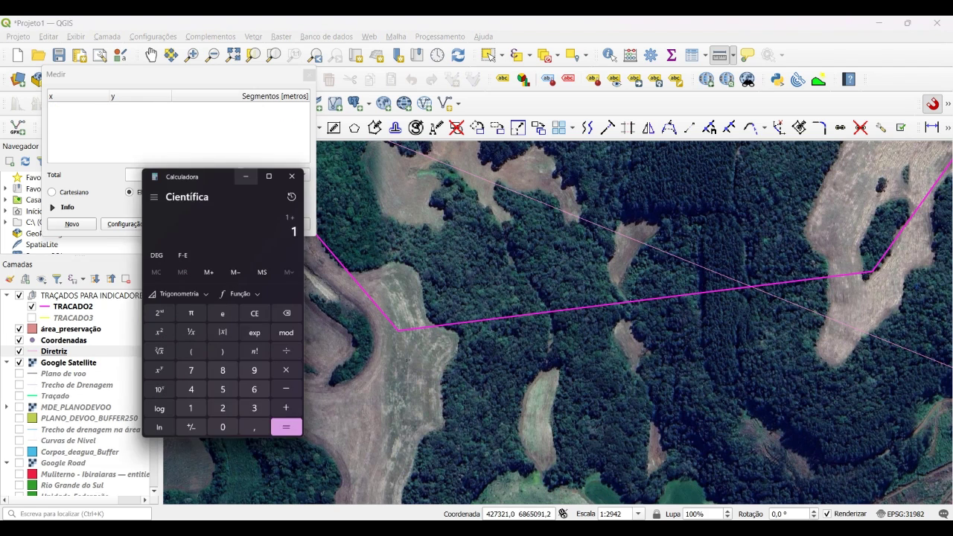
left_click(120, 362)
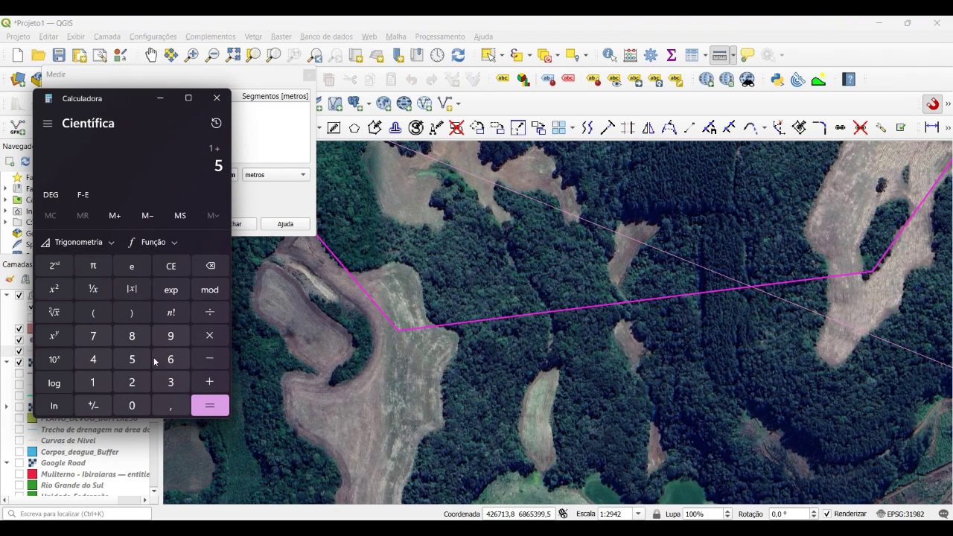
scroll(556, 352, "down", 1)
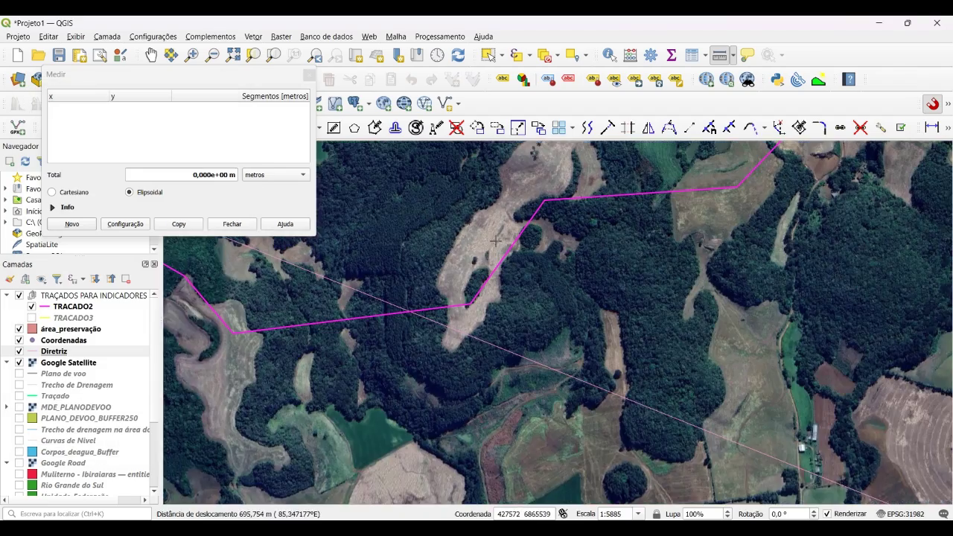
scroll(456, 289, "up", 1)
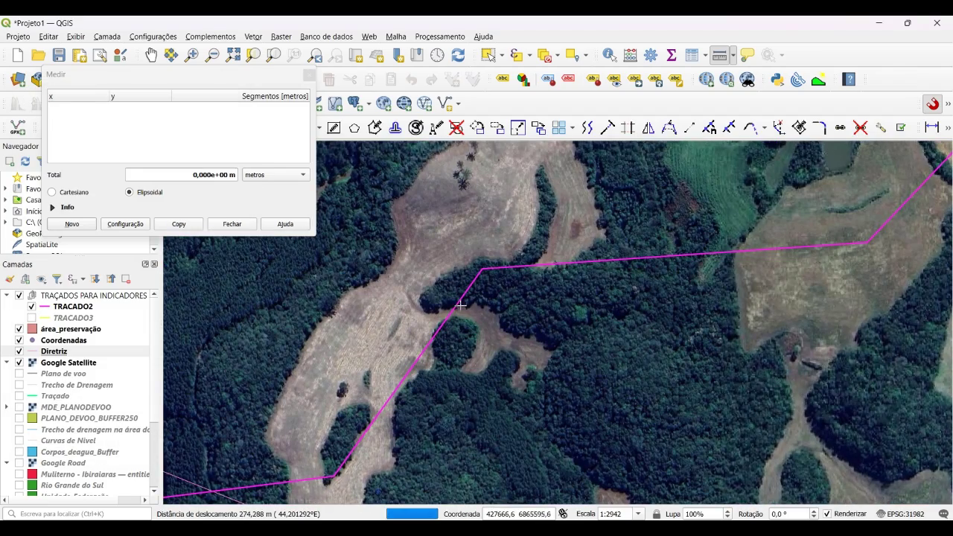
left_click(451, 304)
left_click(483, 268)
left_click(534, 264)
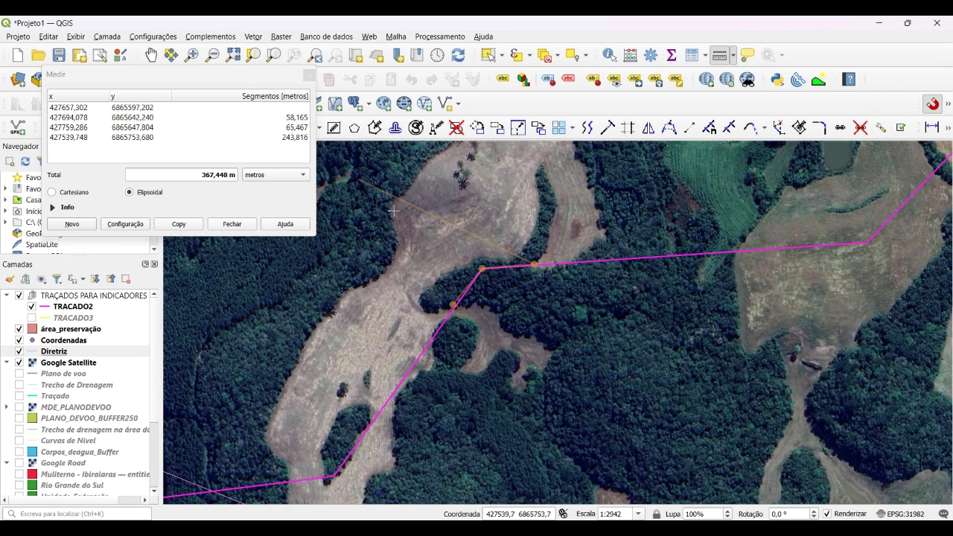
Compute the forest interference tally as 1 + 5 + 2 in the calculator, and minimize it.
key("XF86Calculator")
type("1+5+")
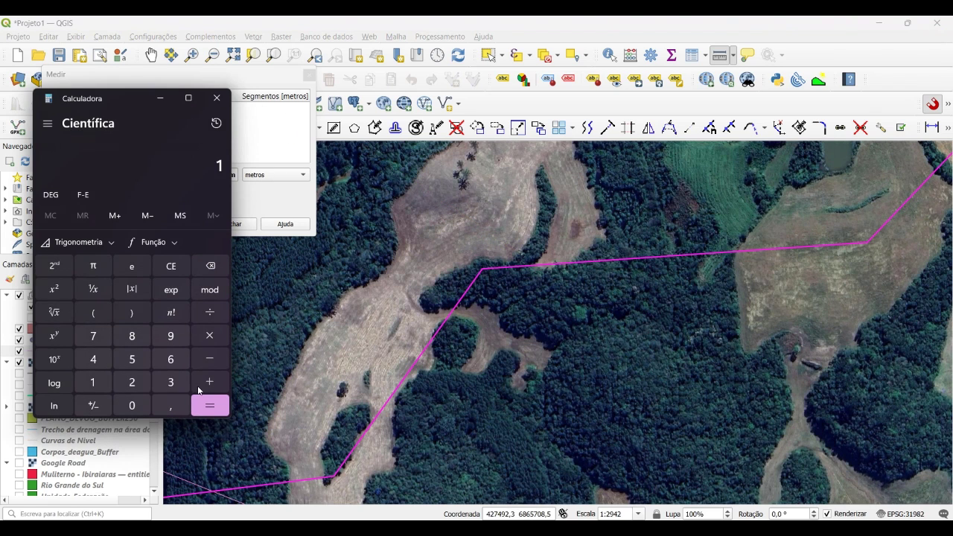
left_click(131, 382)
left_click(210, 405)
left_click(160, 98)
Measure the forest stretch TRACADO2 crosses farther east, from the brown field's edge to the next clearing, and clear the measurement.
scroll(658, 246, "down", 3)
scroll(544, 313, "up", 2)
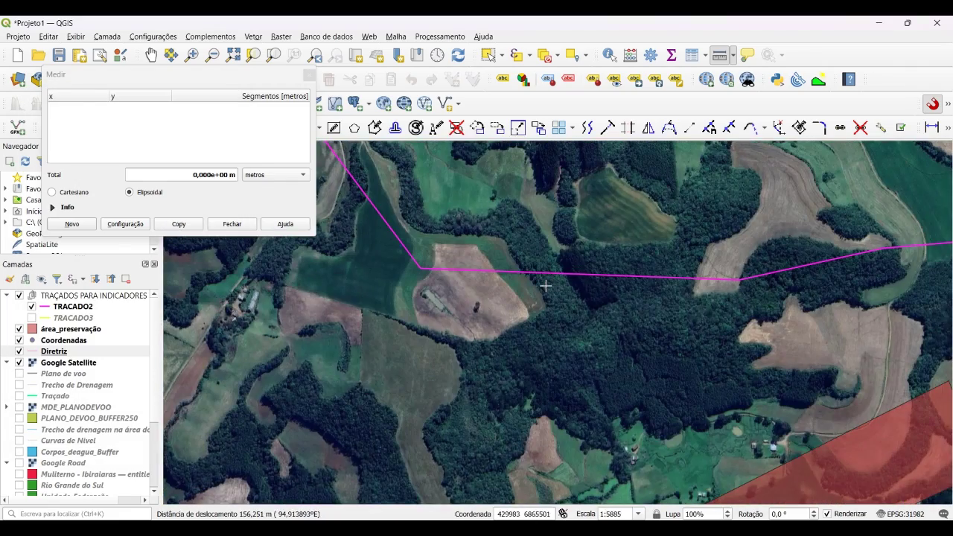
left_click(526, 273)
left_click(697, 278)
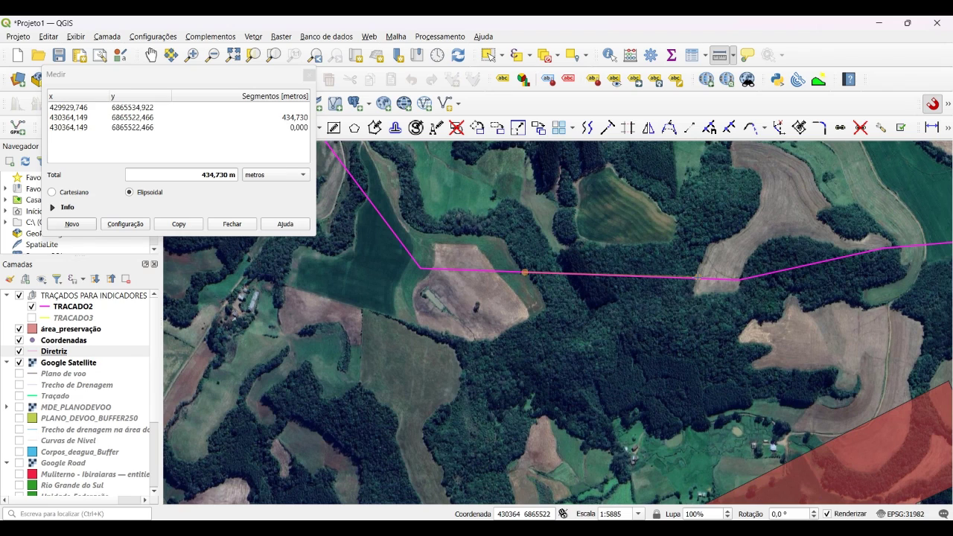
key("Escape")
Add 5 to the forest interference tally in the calculator, and minimize it.
left_click(699, 530)
left_click(209, 382)
left_click(132, 359)
left_click(209, 405)
left_click(160, 98)
Measure the next forest stretch along TRACADO2, from the clearing north of the preservation area to the road, removing the extra points.
scroll(572, 262, "down", 2)
scroll(708, 267, "up", 2)
left_click(325, 267)
left_click(469, 235)
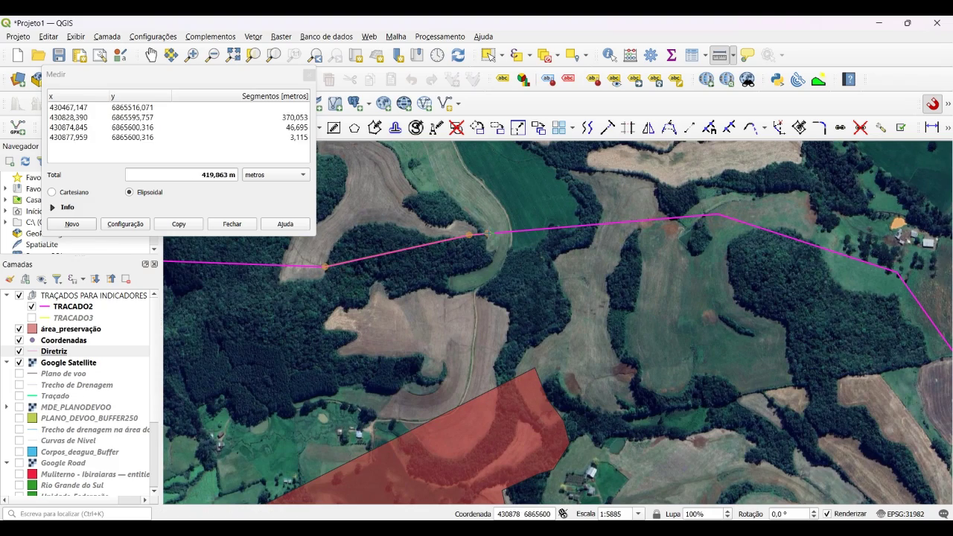
key("BackSpace")
key("BackSpace")
Add another 5 to the running forest tally for the stretch just measured, and minimize the calculator.
left_click(692, 522)
type("+5")
left_click(160, 99)
Switch to the spreadsheet and enter 30 as TRAÇADO 2's Mata Nativa quantity.
scroll(487, 257, "down", 4)
left_click_drag(491, 271, 556, 330)
key("alt+Tab")
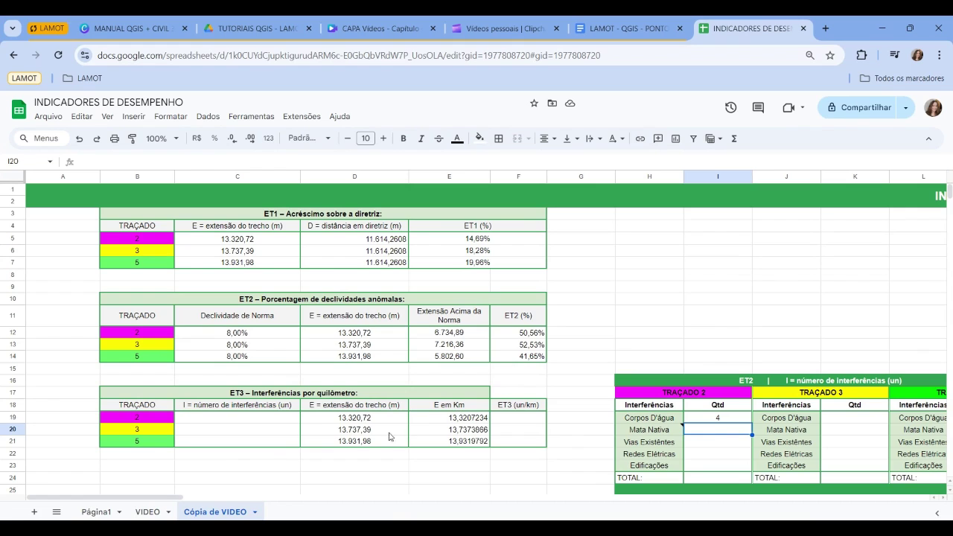
type("30")
key("Return")
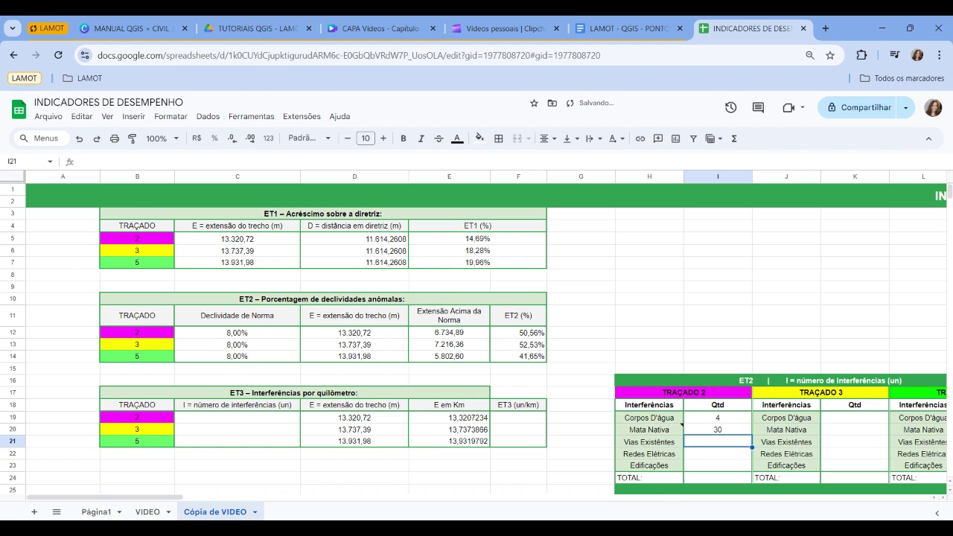
Return to QGIS, close the measurement window, and browse the QuickMapServices basemaps.
key("alt+Tab")
left_click(307, 76)
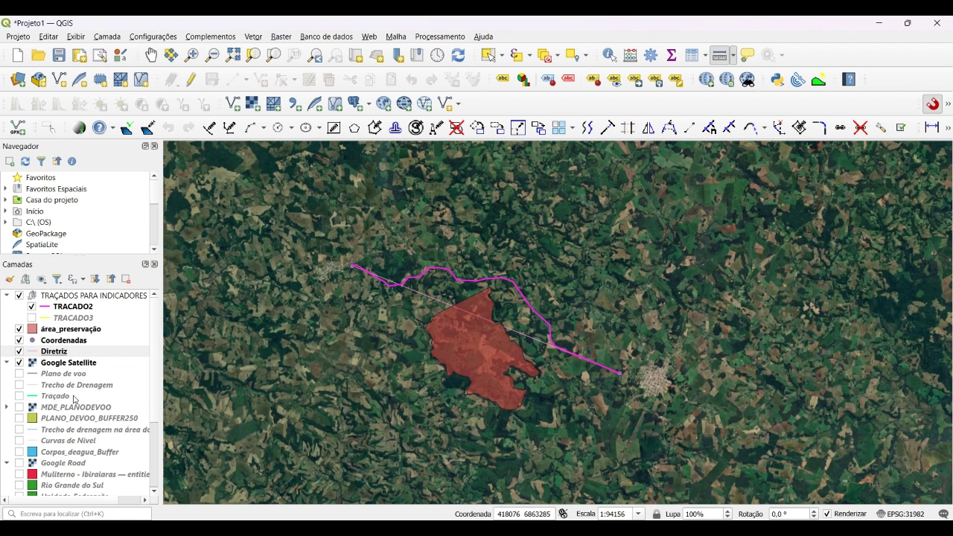
left_click(371, 36)
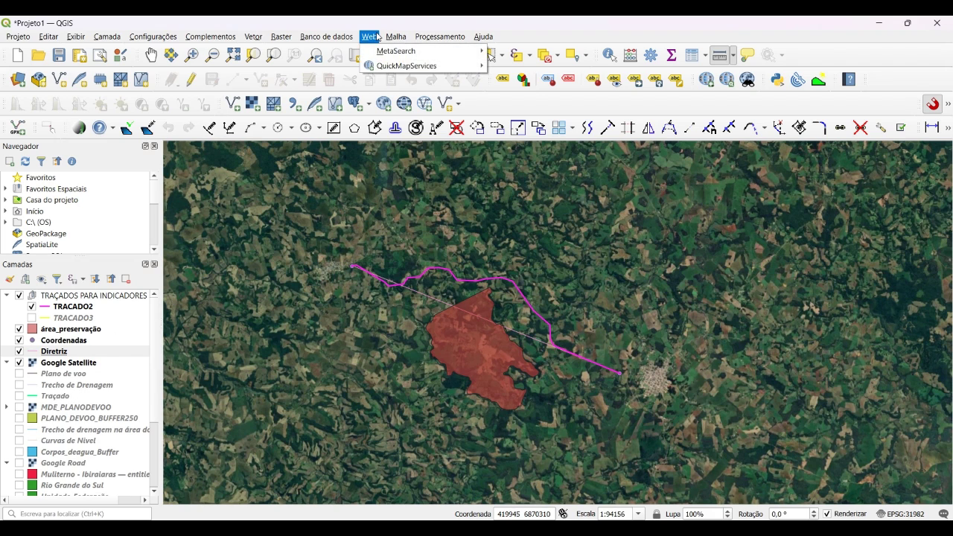
mouse_move(392, 67)
mouse_move(541, 142)
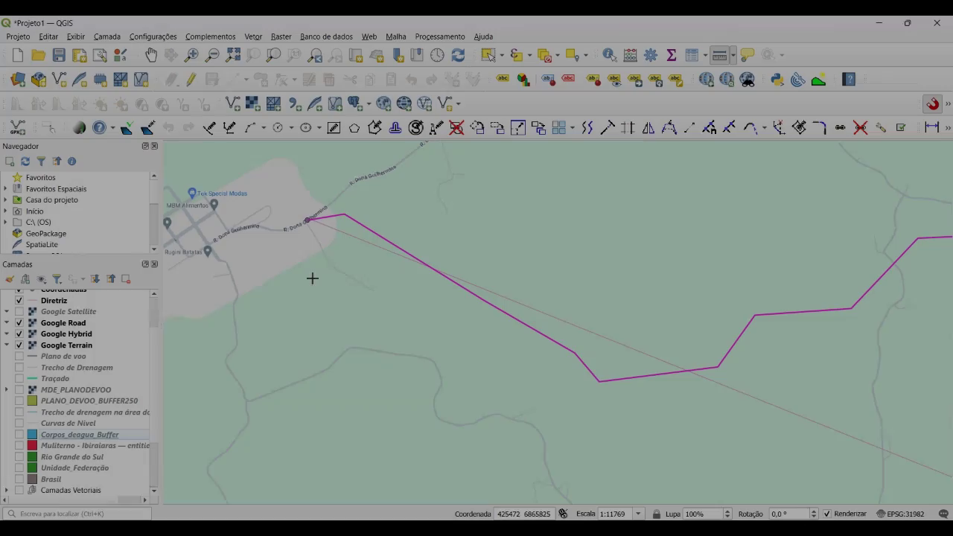
Examine the existing roads that TRACADO2 crosses on the Google Road map, from Muliterno to Sítio Paiol Queimado.
scroll(52, 332, "up", 2)
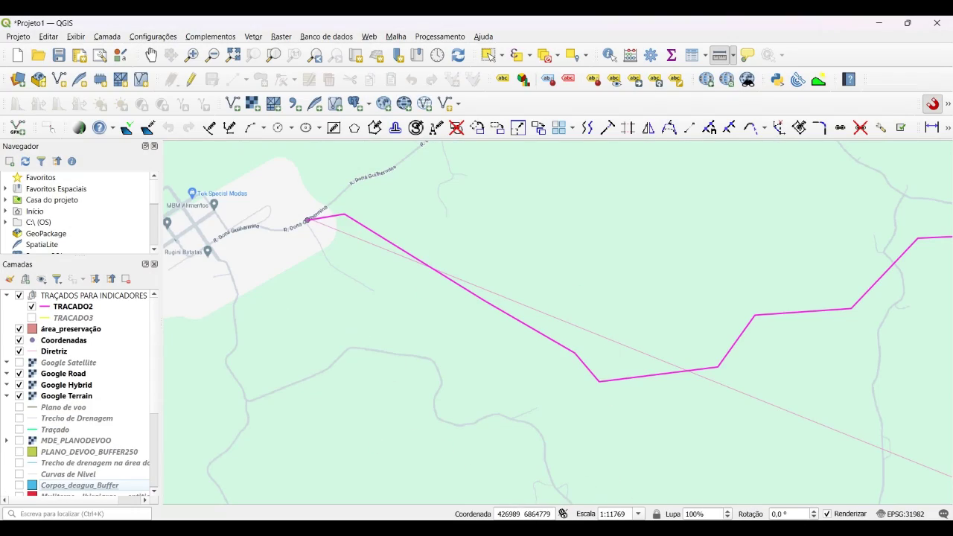
left_click_drag(480, 264, 330, 260)
left_click_drag(588, 366, 332, 334)
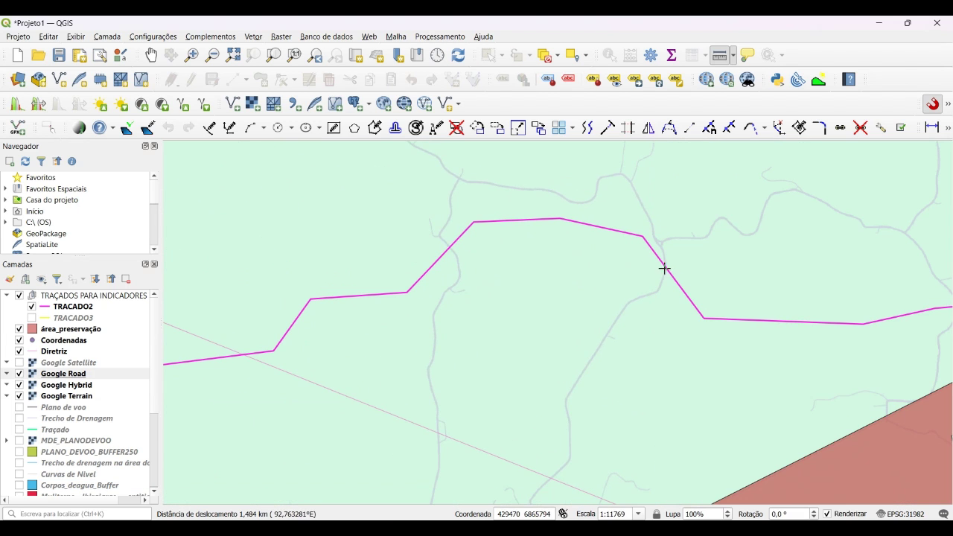
scroll(664, 268, "up", 1)
scroll(598, 277, "down", 2)
left_click_drag(632, 310, 452, 276)
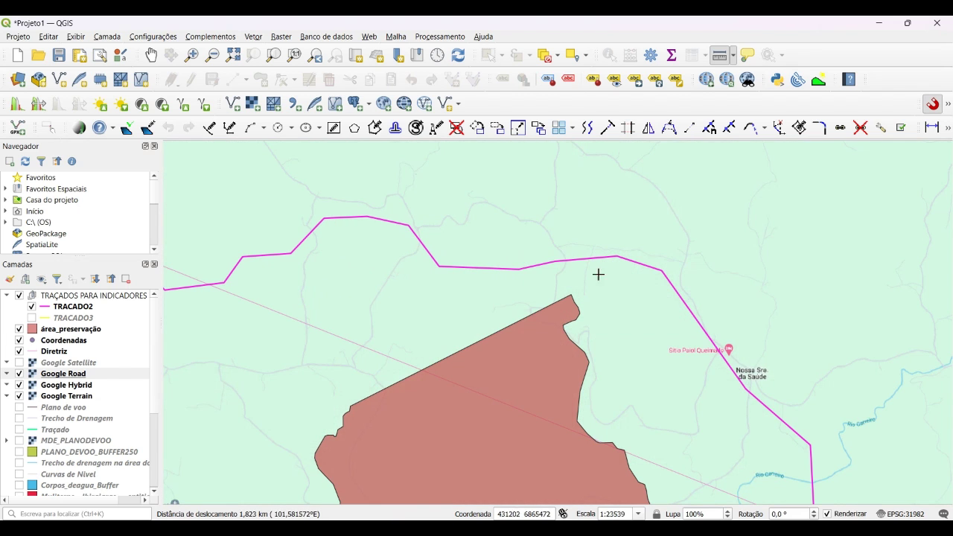
scroll(513, 248, "up", 1)
scroll(574, 275, "up", 1)
scroll(566, 283, "down", 1)
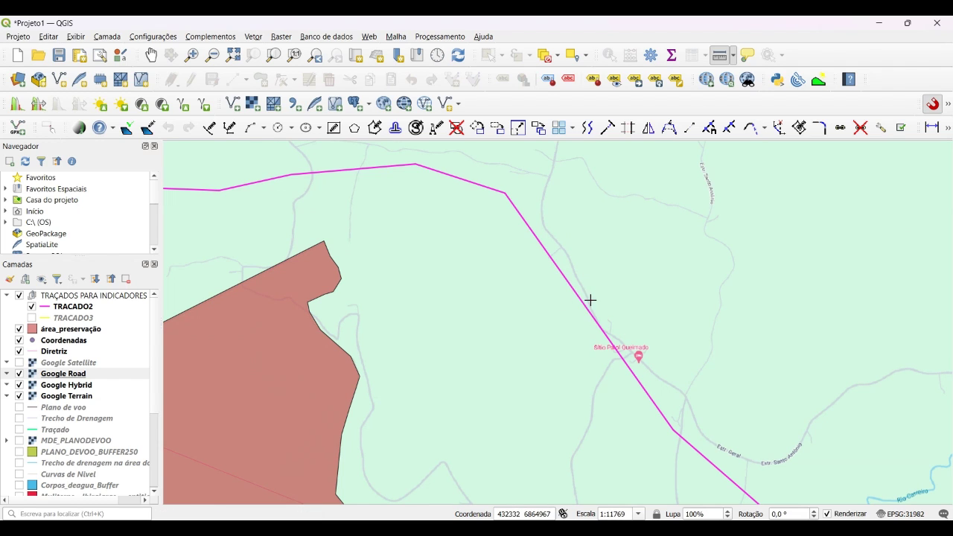
Measure the short TRACADO2 stretch running along the road just before Sítio Paiol Queimado.
left_click(727, 56)
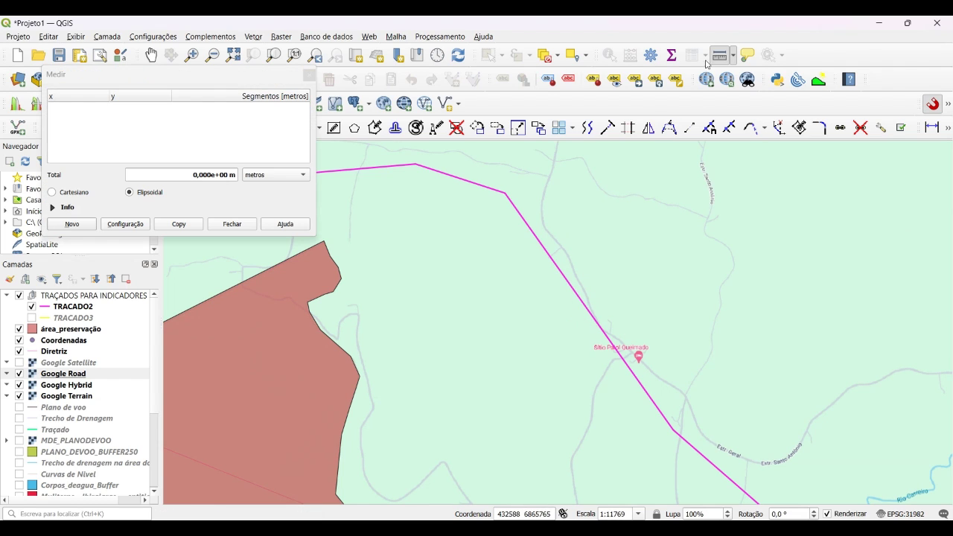
left_click(585, 306)
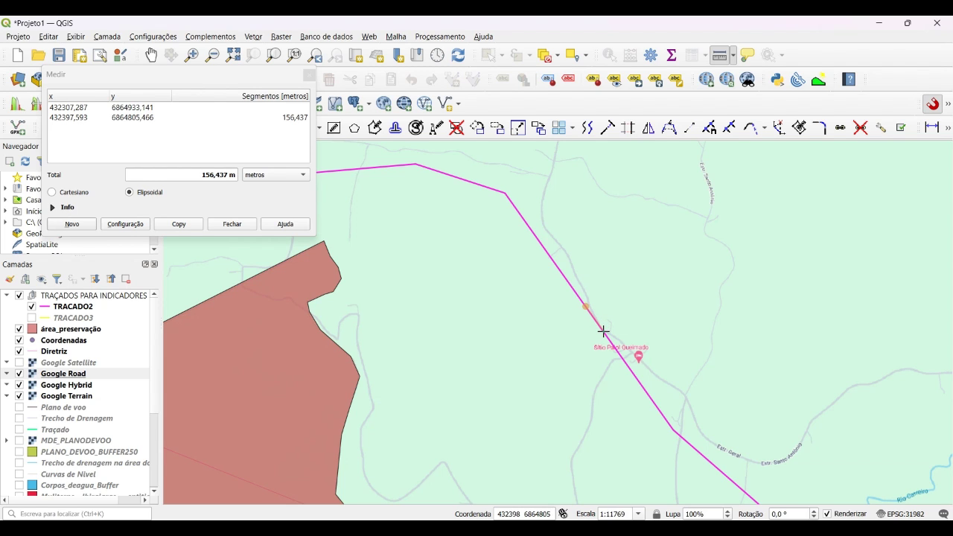
left_click(603, 331)
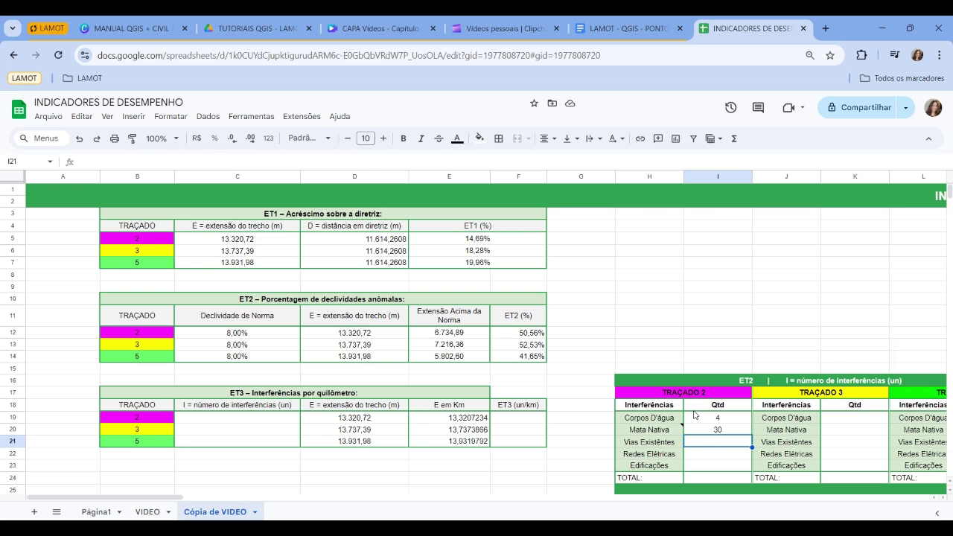
In the spreadsheet, enter 12 for TRAÇADO 2's Vias Existêntes and 0 for Redes Elétricas, and select the Edificações quantity cell.
type("12")
key("Return")
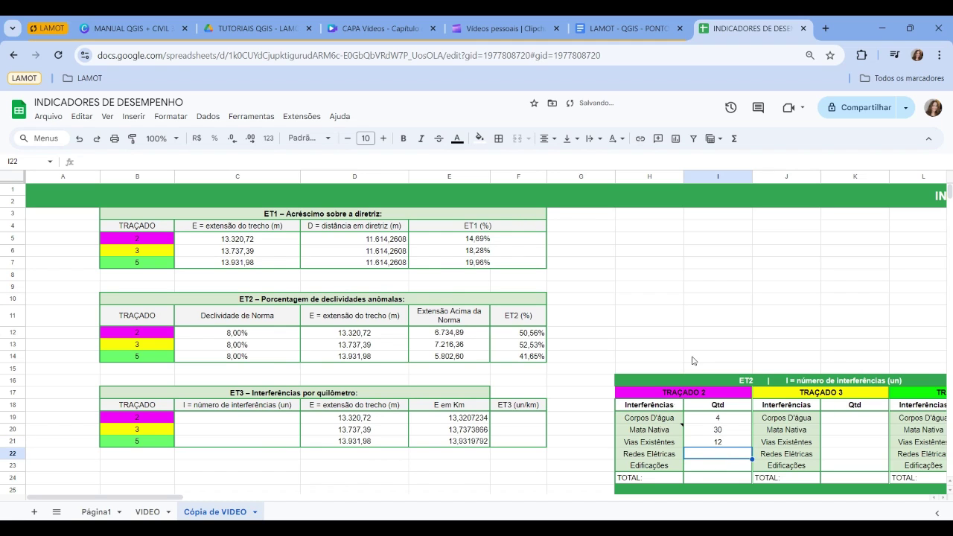
type("0")
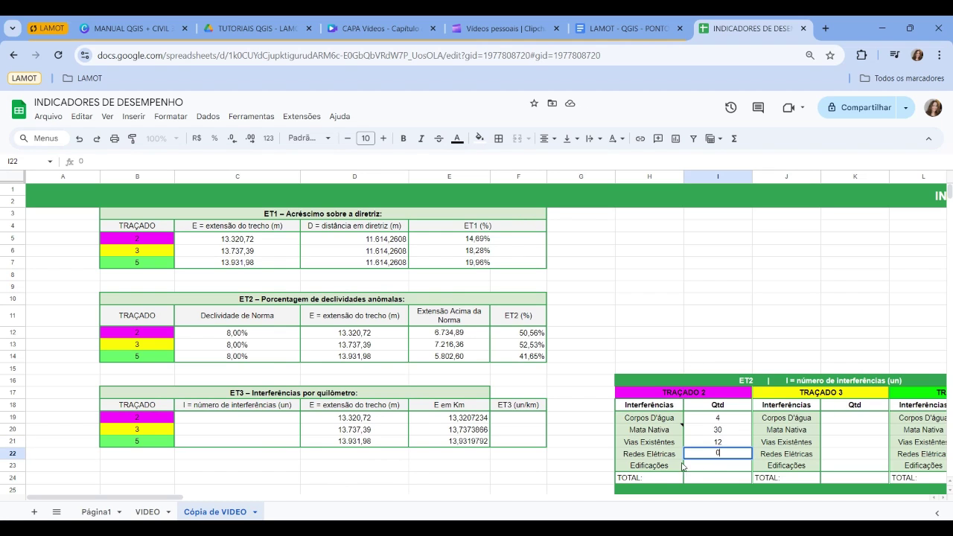
left_click(662, 469)
left_click(706, 469)
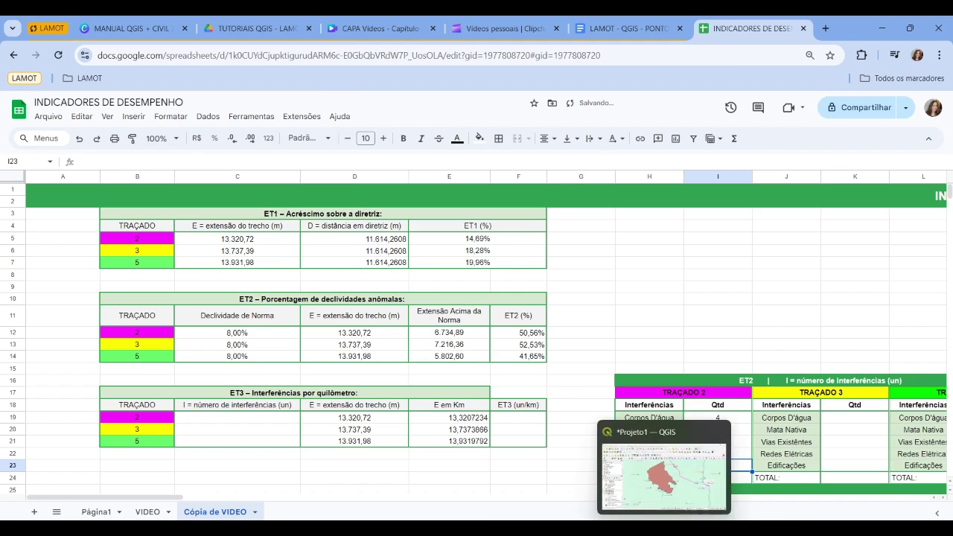
Return to QGIS, close the measurement window, and hide the Google Road layer to reveal the hybrid imagery.
left_click(664, 528)
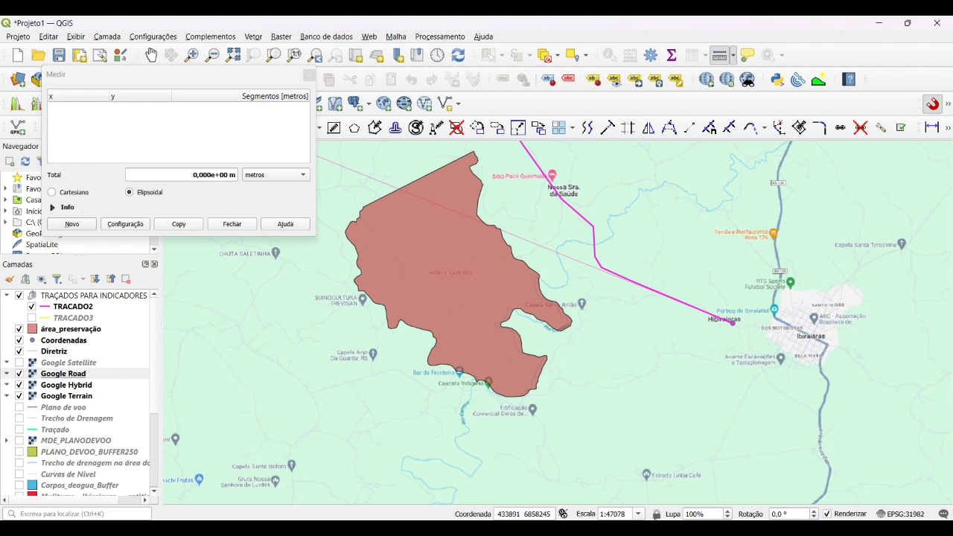
left_click(309, 75)
left_click_drag(617, 329, 731, 399)
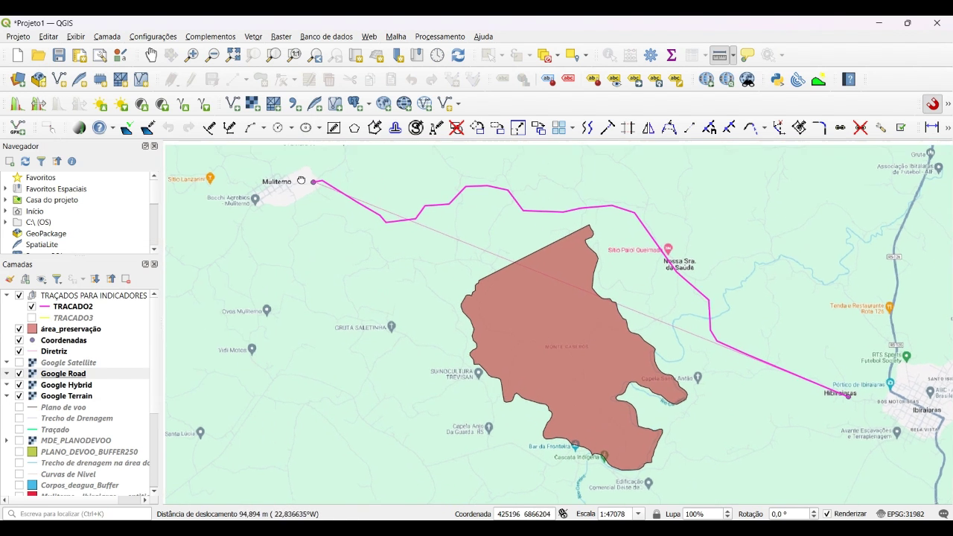
scroll(313, 232, "up", 1)
scroll(313, 231, "up", 1)
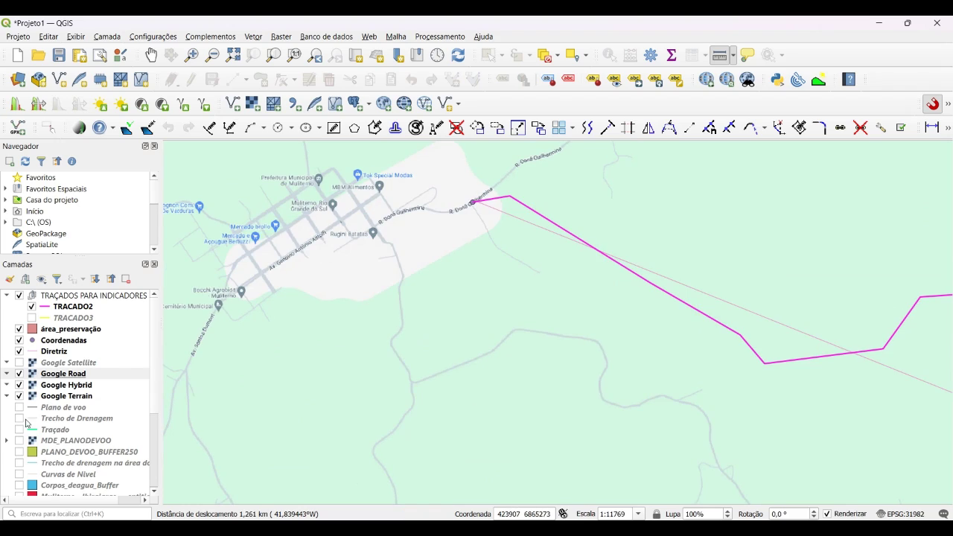
left_click(20, 374)
Examine the imagery of the built-up areas in Muliterno and Ibiraiaras near the ends of TRACADO2.
left_click_drag(303, 195, 423, 253)
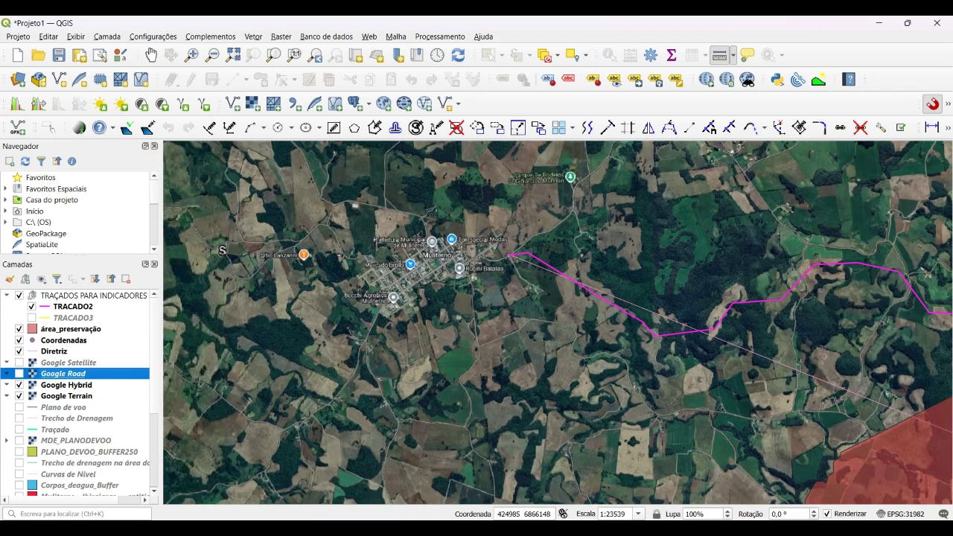
scroll(423, 253, "up", 1)
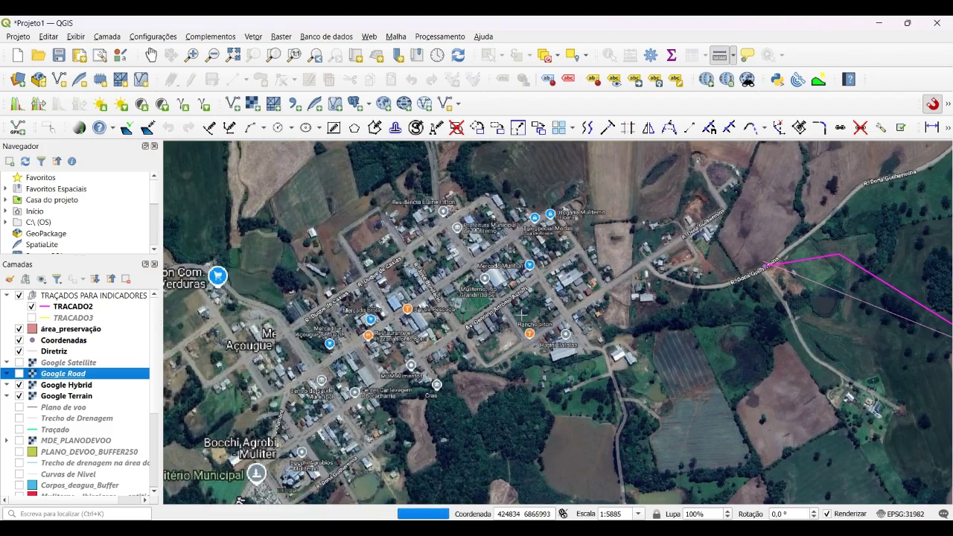
scroll(495, 232, "up", 1)
scroll(589, 336, "down", 3)
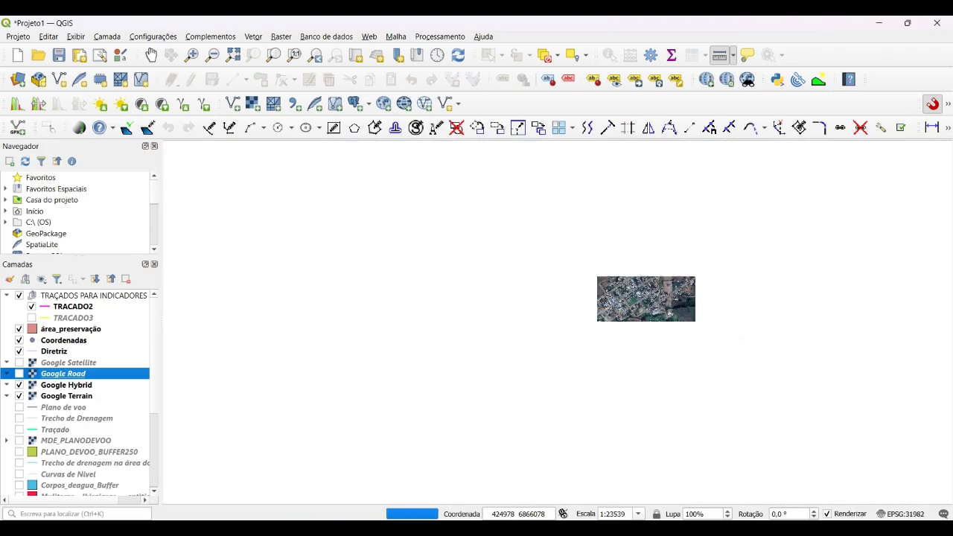
left_click_drag(698, 387, 446, 274)
left_click_drag(772, 389, 487, 300)
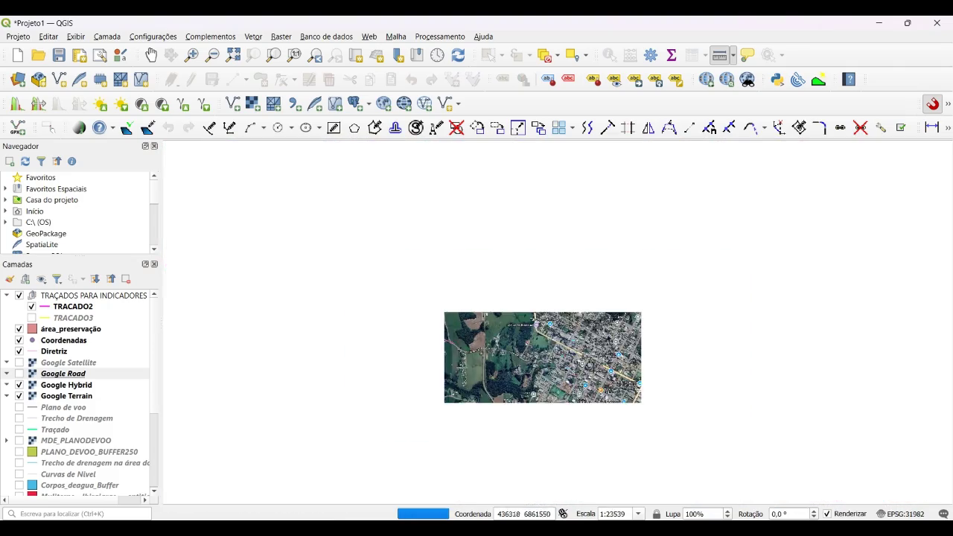
Follow TRACADO2 across the imagery, examine it for buildings on the route around Sítio Paiol Queimado and beyond, and return to the spreadsheet.
left_click_drag(460, 347, 904, 390)
left_click_drag(553, 263, 754, 440)
left_click_drag(709, 352, 441, 314)
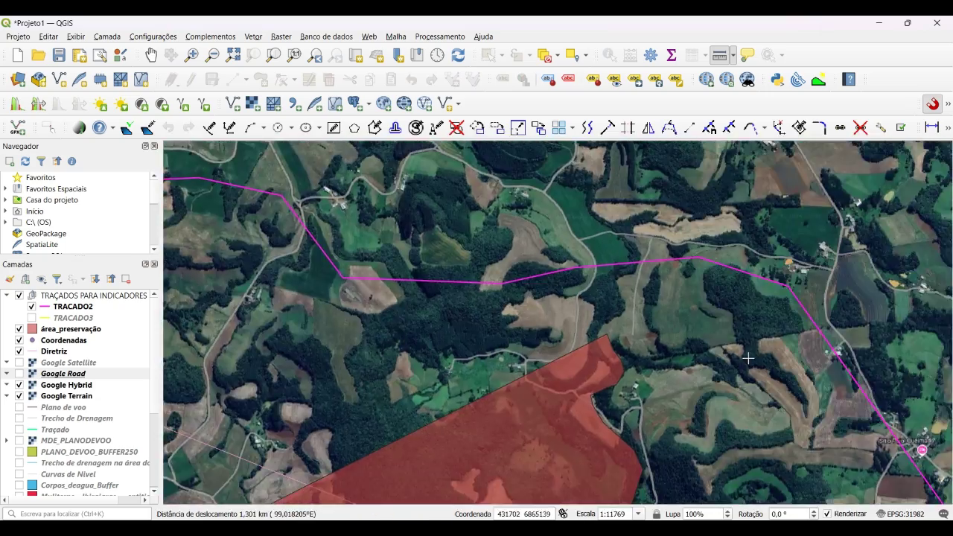
left_click_drag(763, 446, 495, 361)
scroll(633, 372, "up", 3)
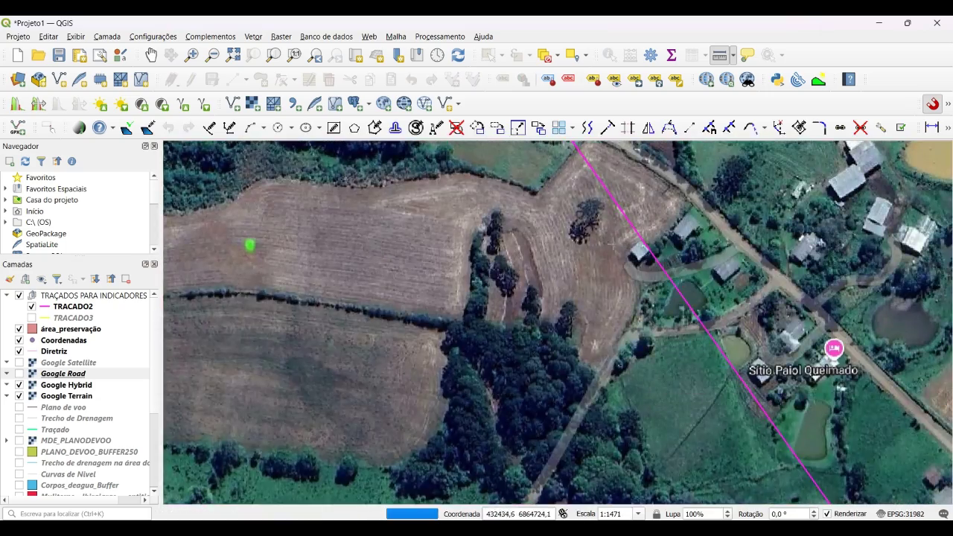
scroll(704, 380, "down", 2)
left_click_drag(704, 380, 504, 232)
left_click_drag(693, 409, 518, 239)
scroll(623, 379, "up", 1)
left_click_drag(613, 391, 403, 166)
scroll(578, 377, "down", 1)
left_click_drag(578, 377, 577, 356)
scroll(577, 356, "down", 2)
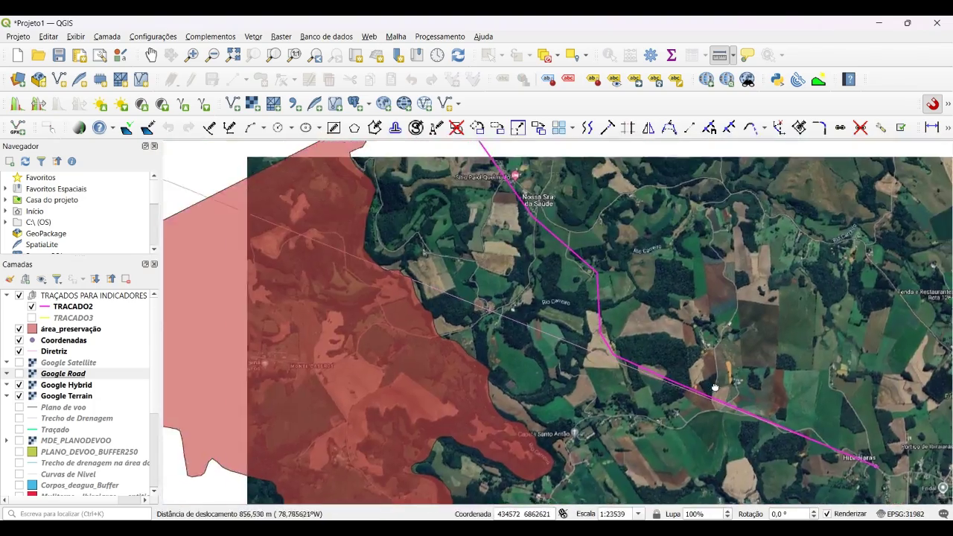
key("alt+Tab")
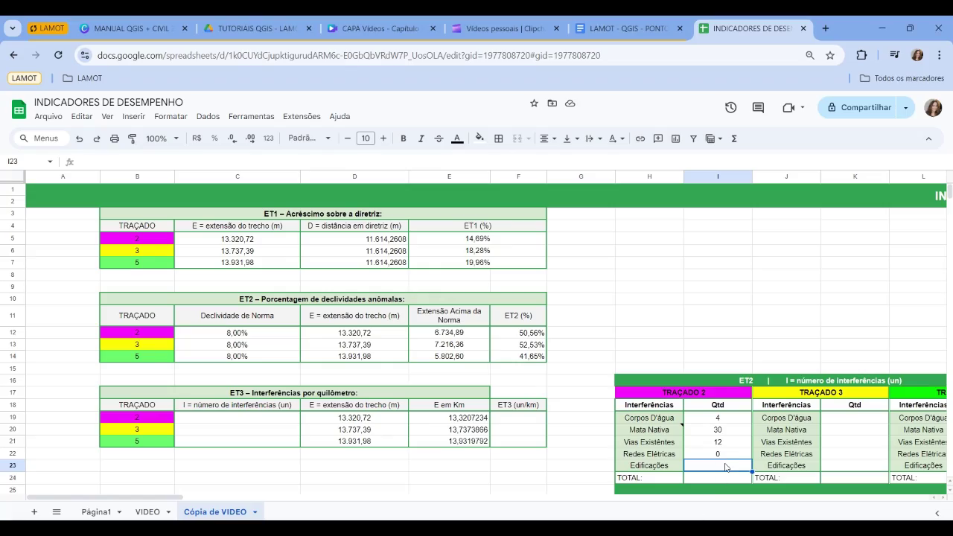
Enter 0 for TRAÇADO 2's Edificações and total its interference quantities in the TOTAL row with SOMA(I19:I23).
type("0")
left_click(711, 477)
type("=soma")
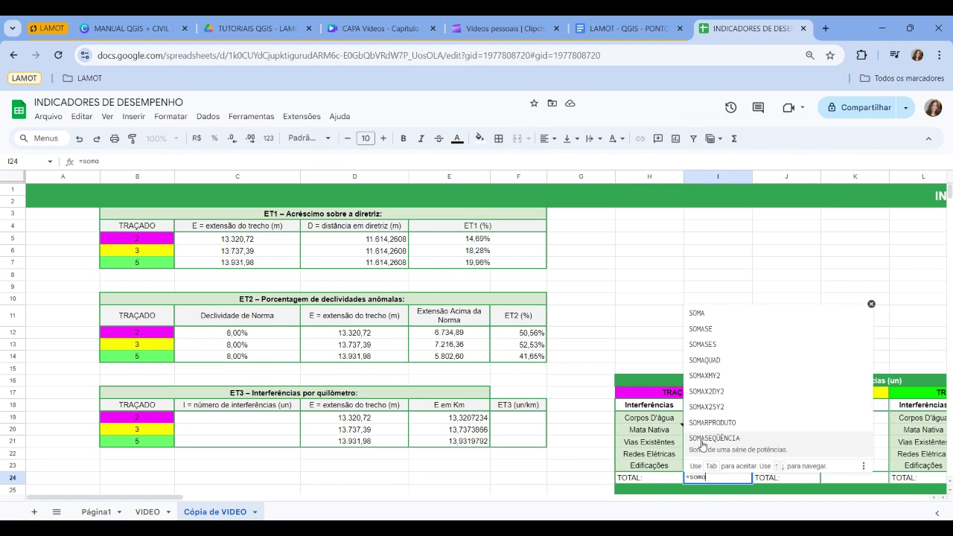
left_click(722, 316)
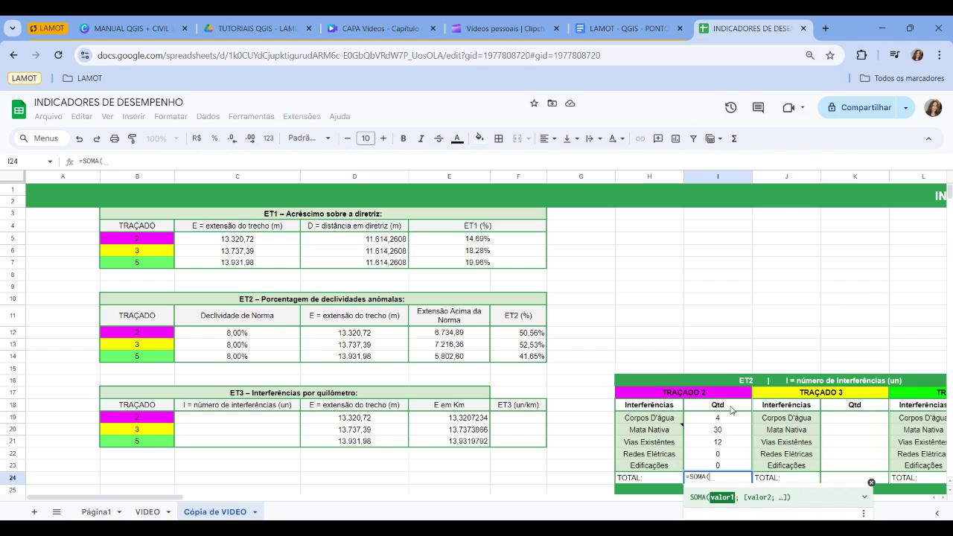
left_click_drag(725, 418, 718, 466)
key("Return")
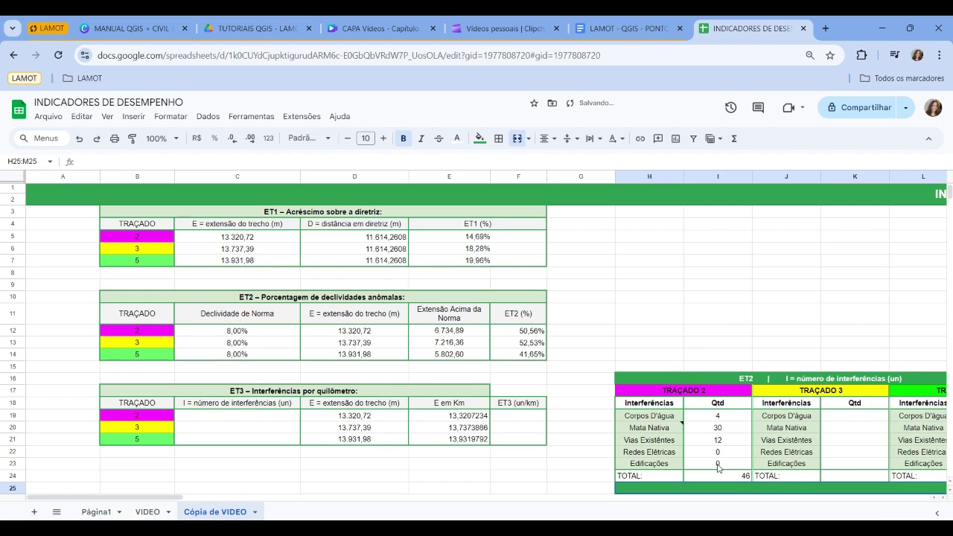
Link TRAÇADO 2's number of interferences in the ET3 table to its interference total with =I24.
left_click(247, 417)
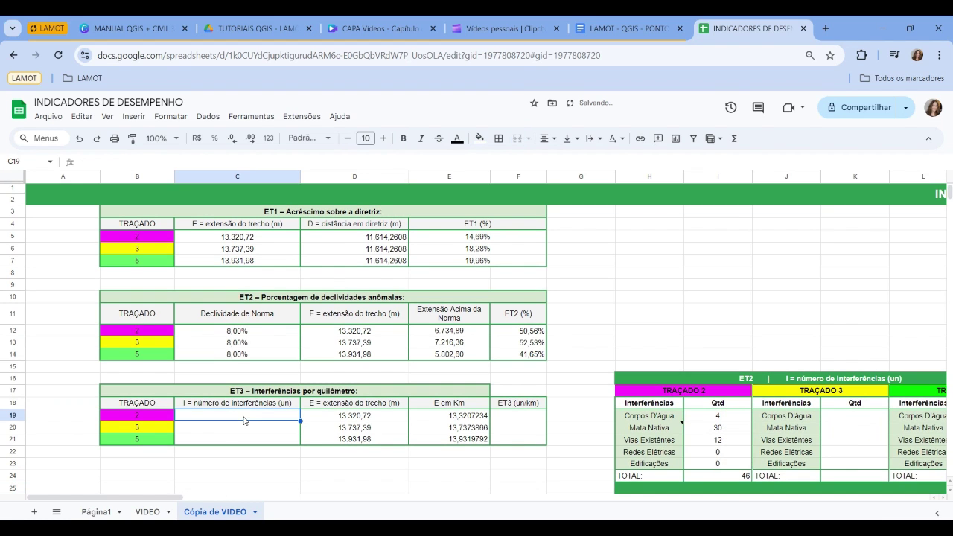
type("=")
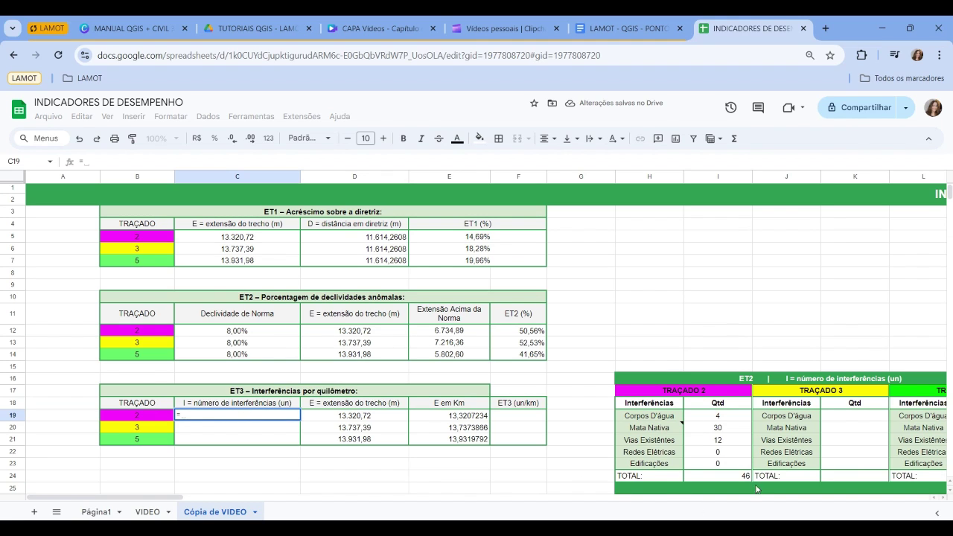
left_click(746, 479)
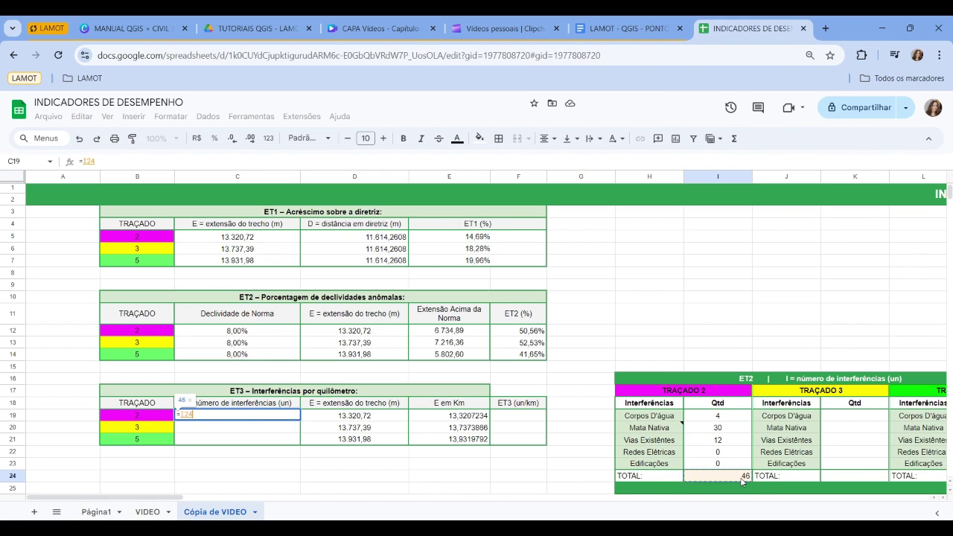
key("Return")
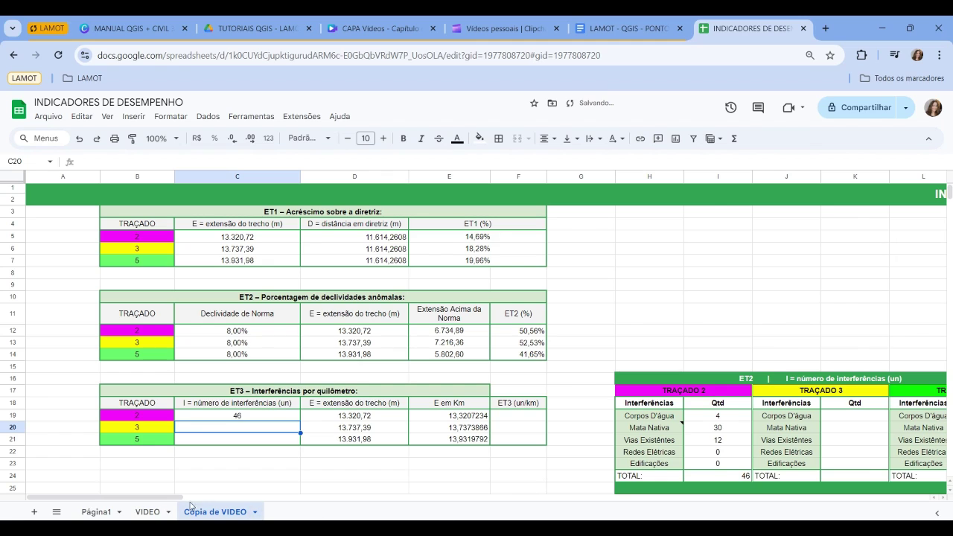
Calculate TRAÇADO 2's ET3 (un/km) as interferences divided by the length in kilometres, with =C19/E19.
left_click(530, 420)
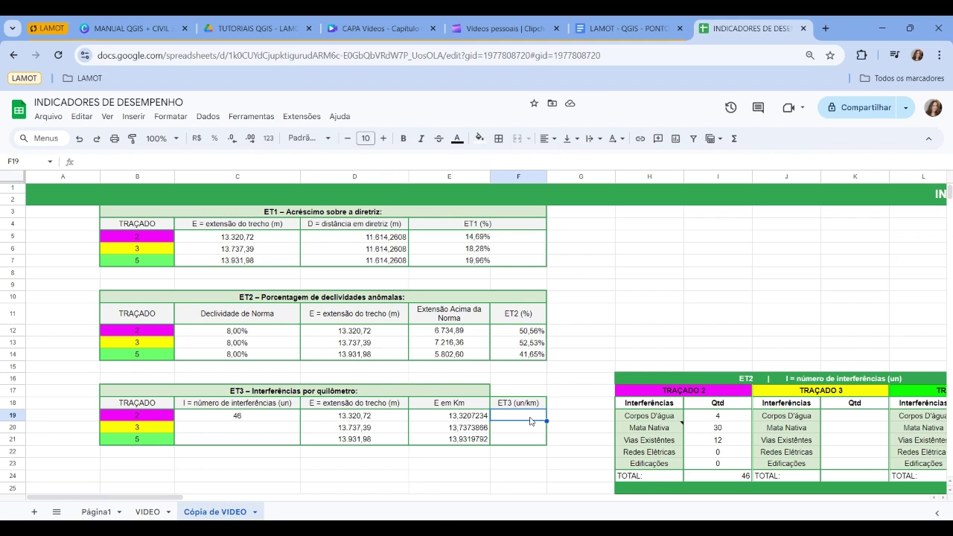
type("=")
left_click(280, 419)
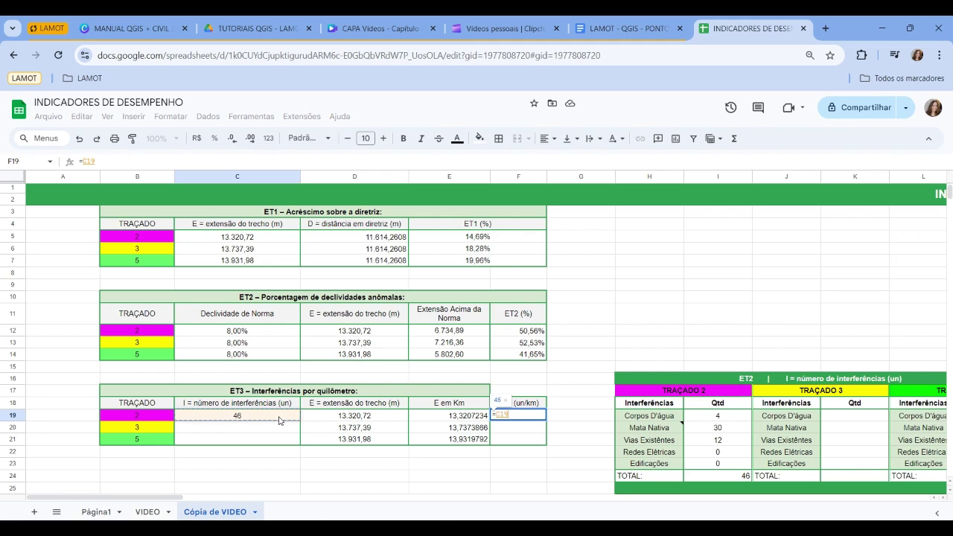
type("/")
left_click(466, 421)
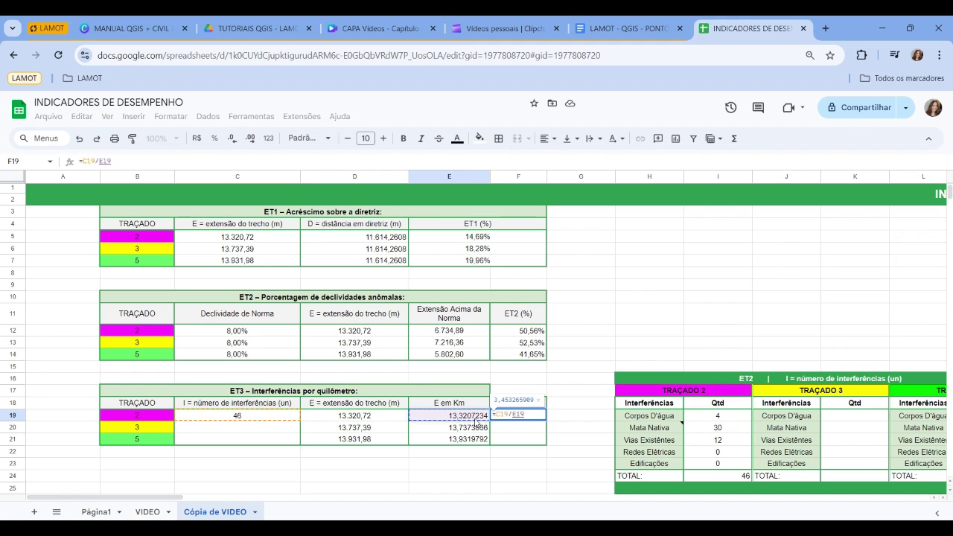
key("Return")
left_click(547, 420)
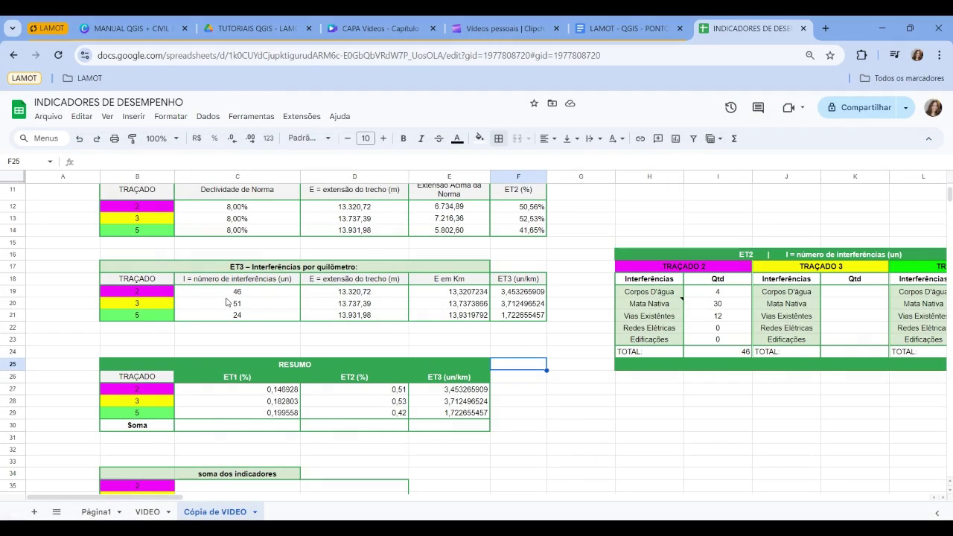
Review the indicator values in the RESUMO table and total the ET1 column in its Soma row with SOMA(C27:C29).
left_click(289, 390)
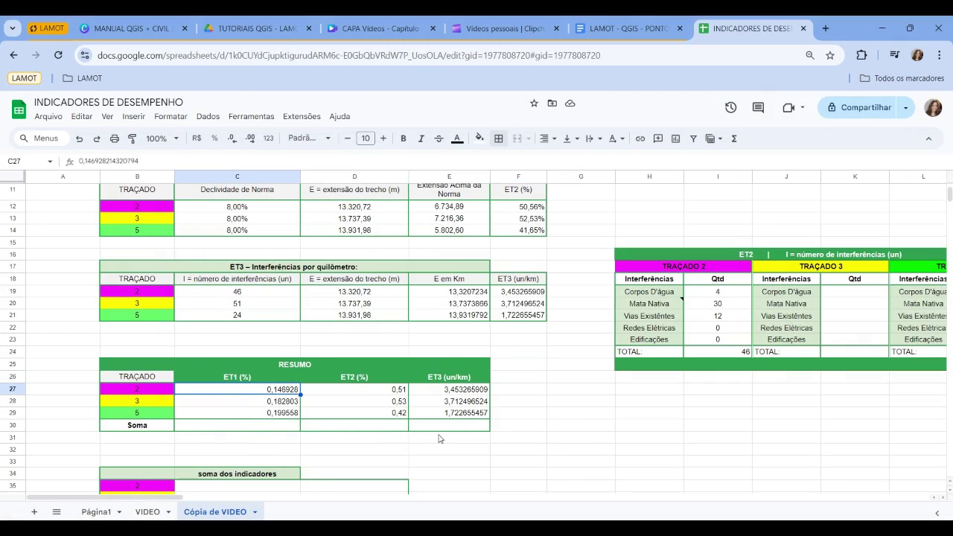
left_click(316, 392)
left_click(428, 399)
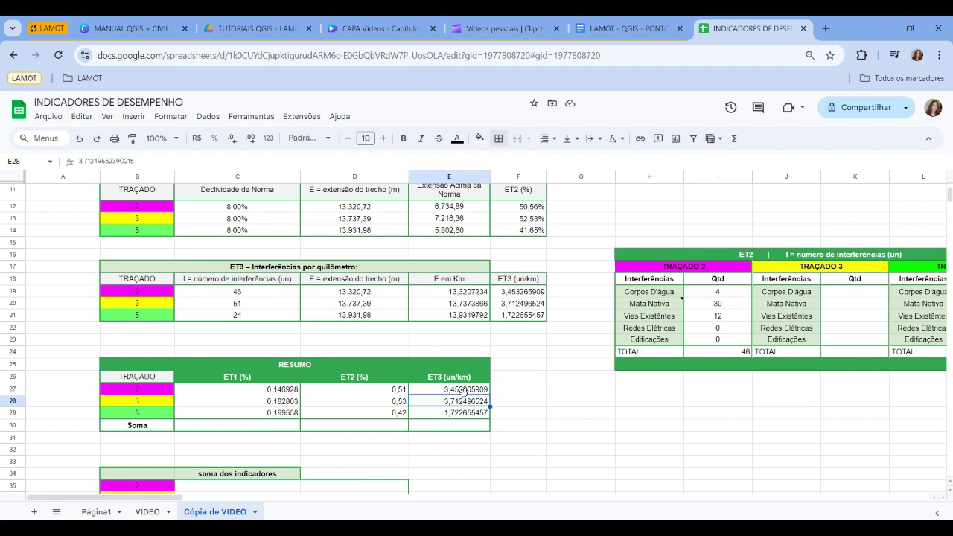
key("Down")
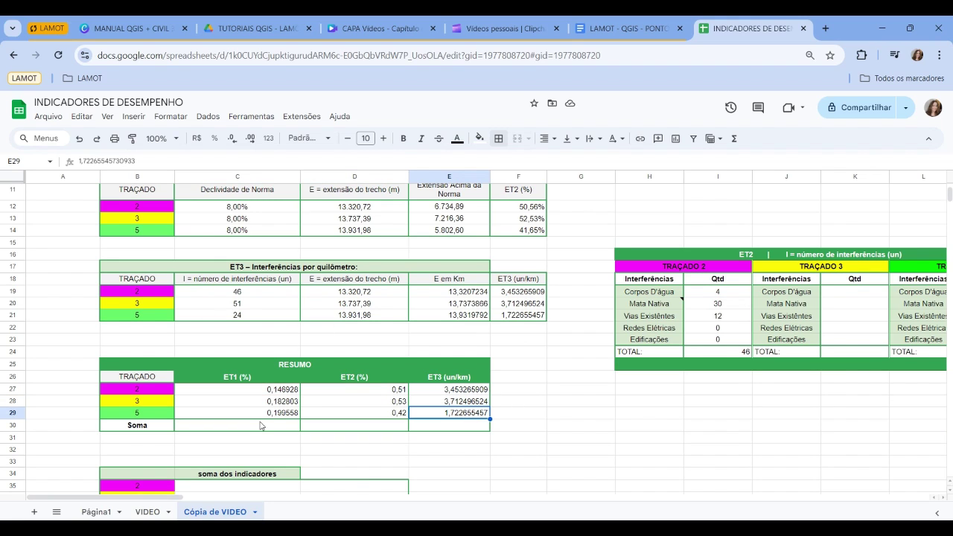
left_click(256, 426)
type("=")
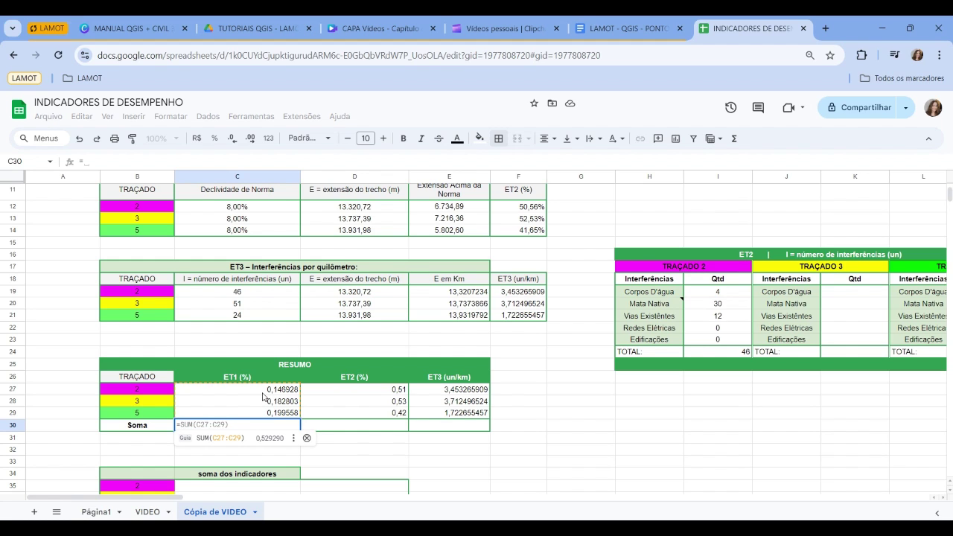
type("soma")
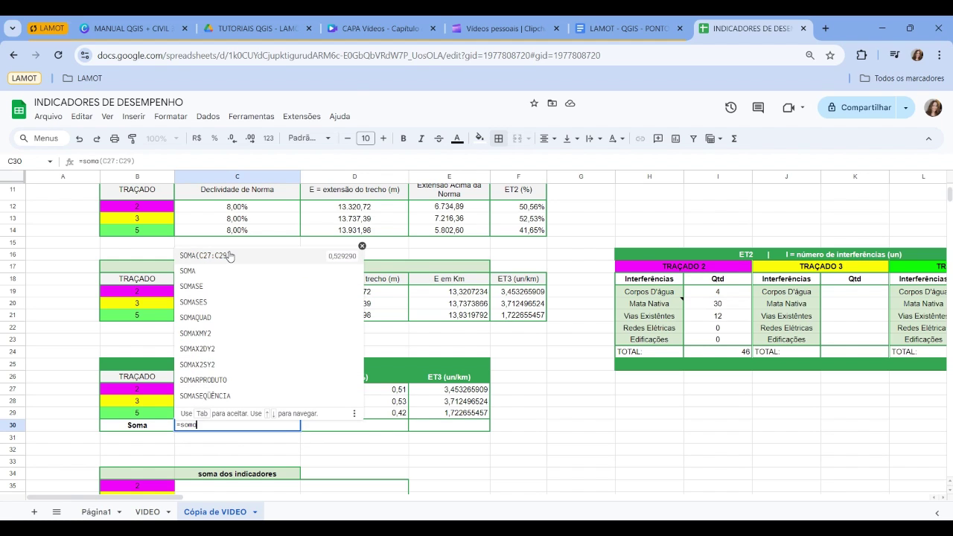
key("Tab")
key("Tab")
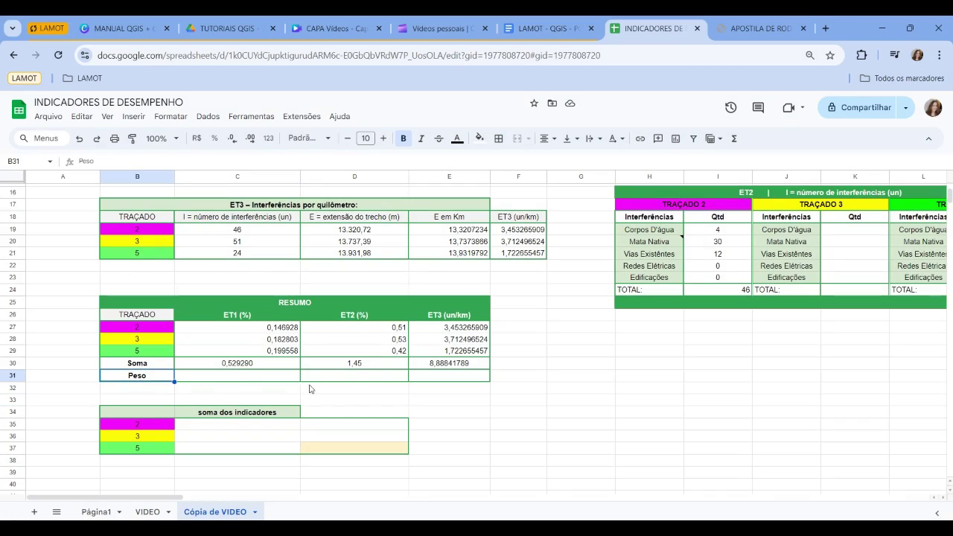
Switch to the Termo de Referência PDF and check the weights of ET1, ET2 and ET3 in Tabela 4 - Indicadores de Desempenho.
left_click(766, 24)
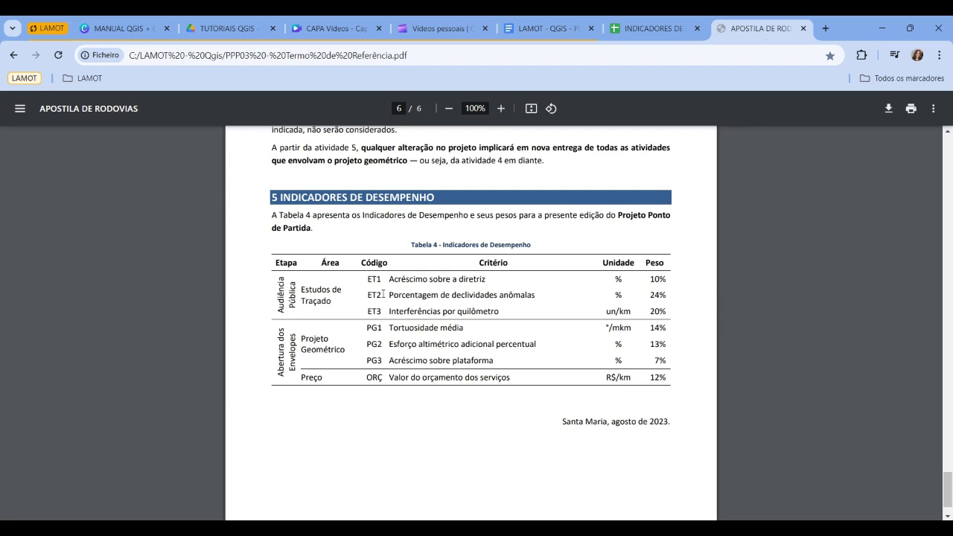
scroll(383, 294, "up", 3)
scroll(382, 294, "down", 2)
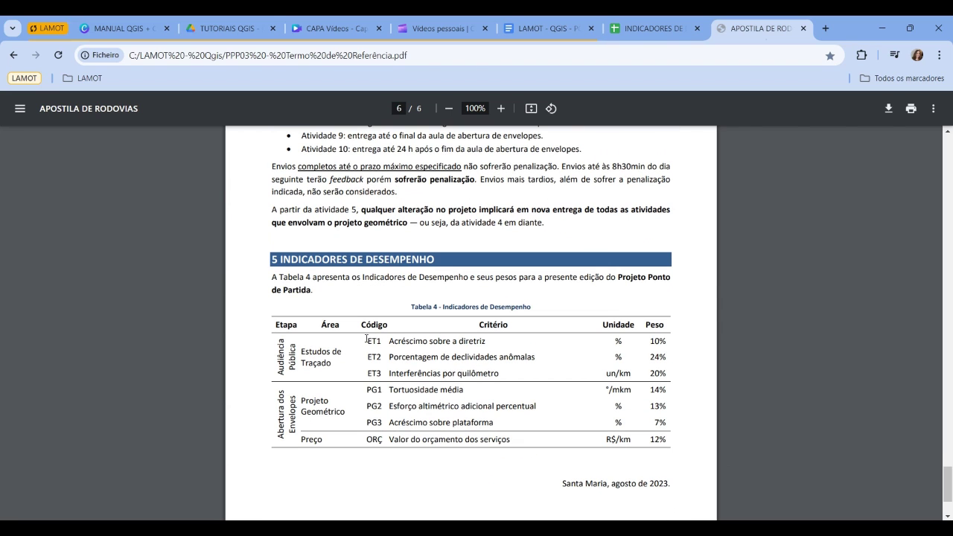
left_click_drag(369, 341, 518, 346)
left_click_drag(649, 341, 661, 342)
left_click_drag(377, 373, 391, 374)
left_click_drag(662, 373, 642, 374)
Return to the spreadsheet and fill RESUMO's Peso row with 0,1 for ET1, 0,24 for ET2 and 0,2 for ET3.
left_click(636, 20)
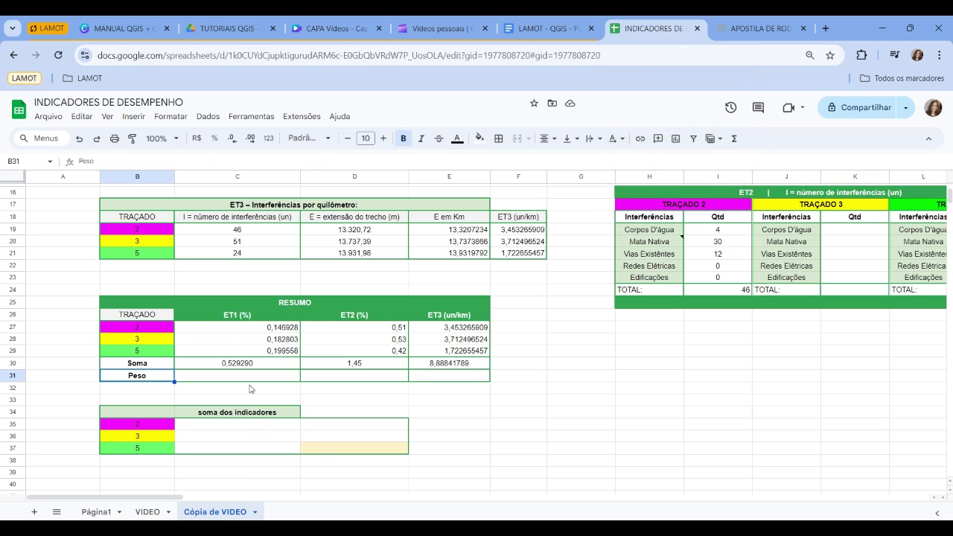
left_click(251, 377)
type("0,1")
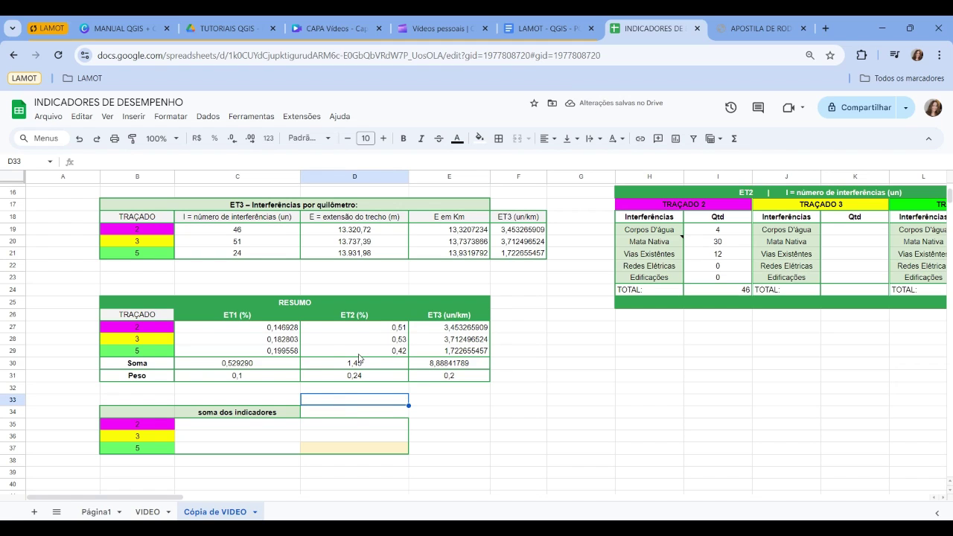
Start TRAÇADO 2's soma dos indicadores formula in C35 with the weighted ET1 term =((C27/C30)*C31).
left_click(241, 429)
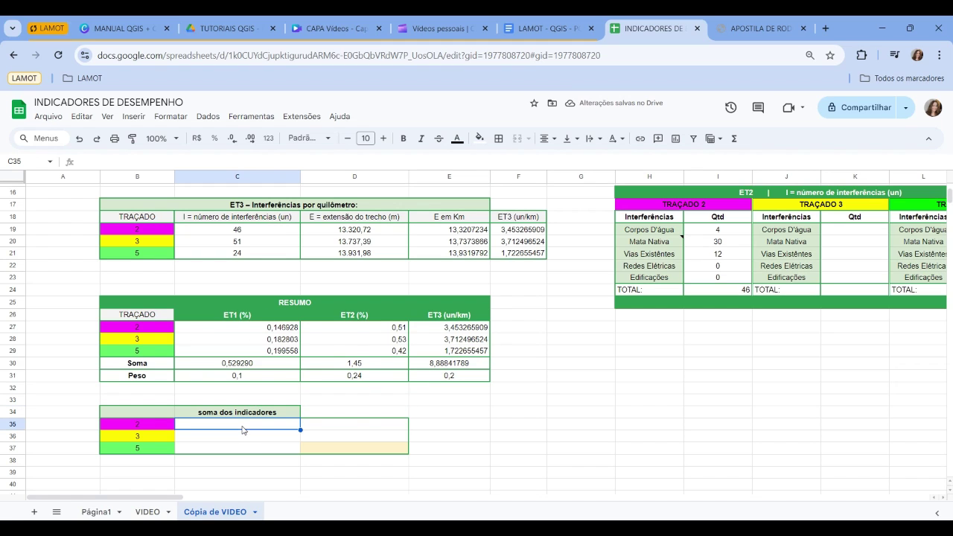
type("=")
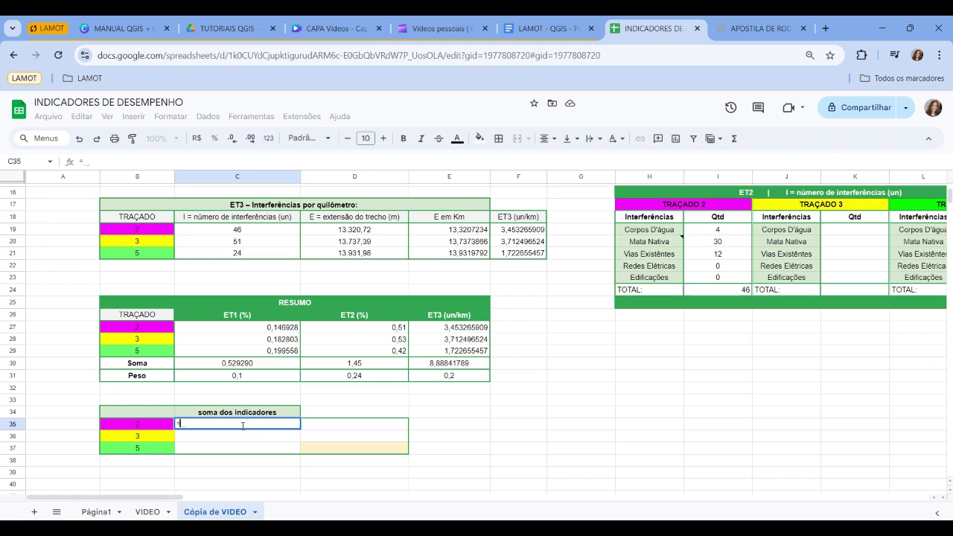
type("((")
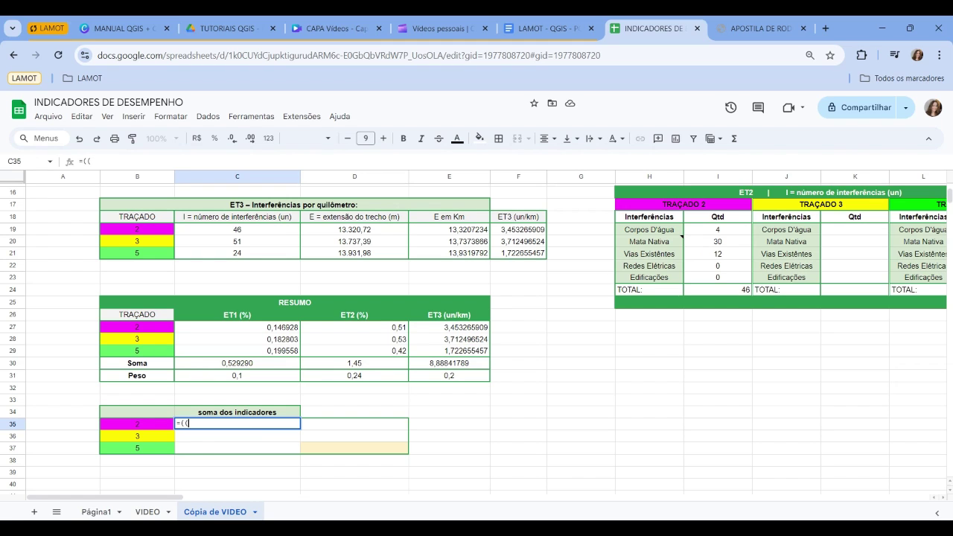
left_click(282, 332)
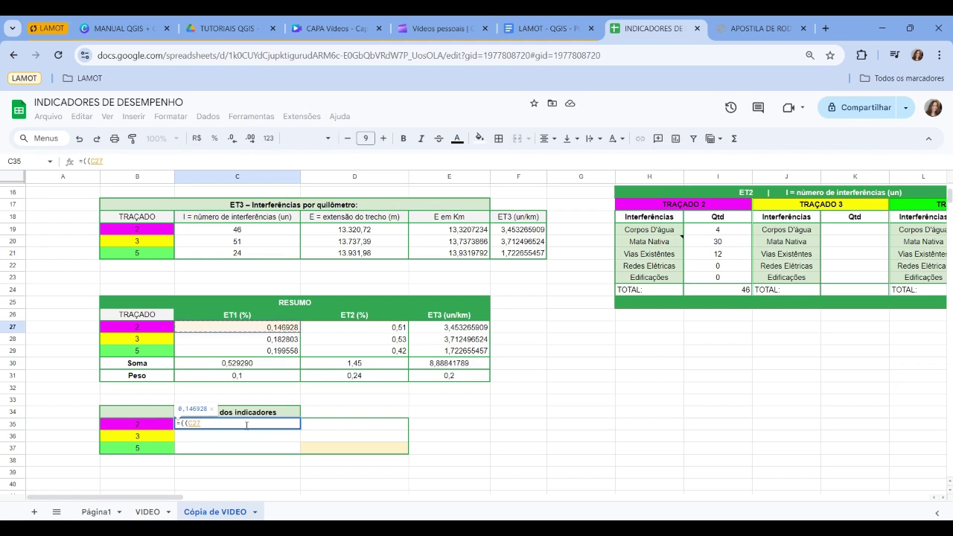
type("/")
left_click(241, 364)
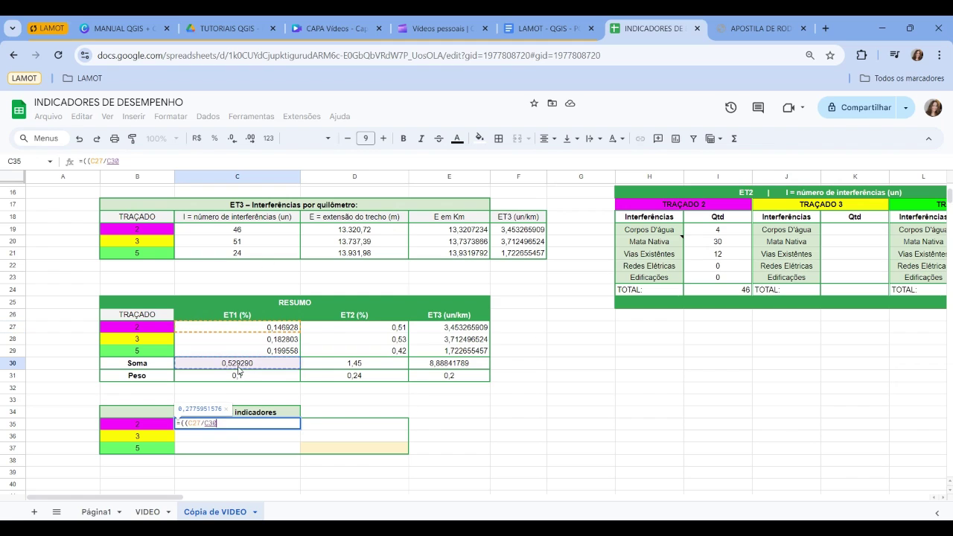
type(")*")
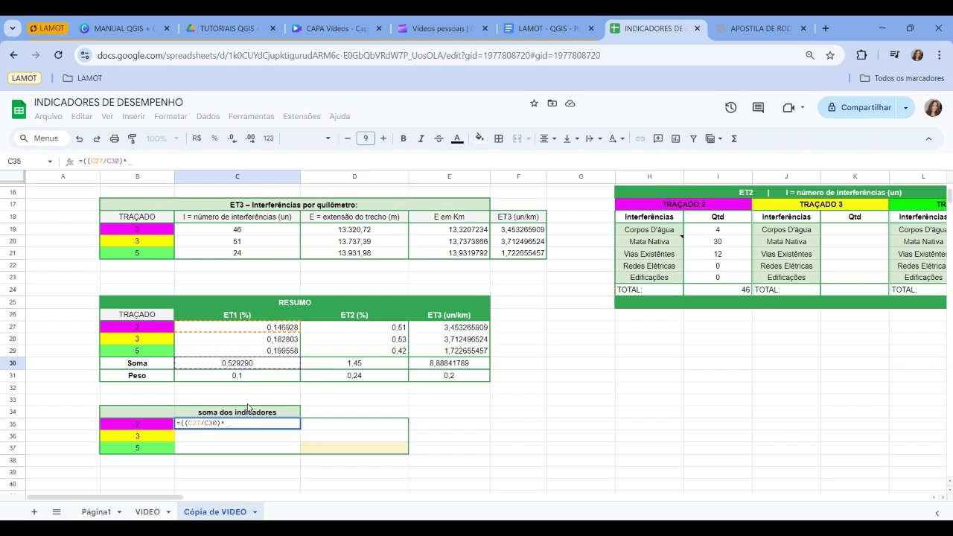
left_click(245, 376)
type(")")
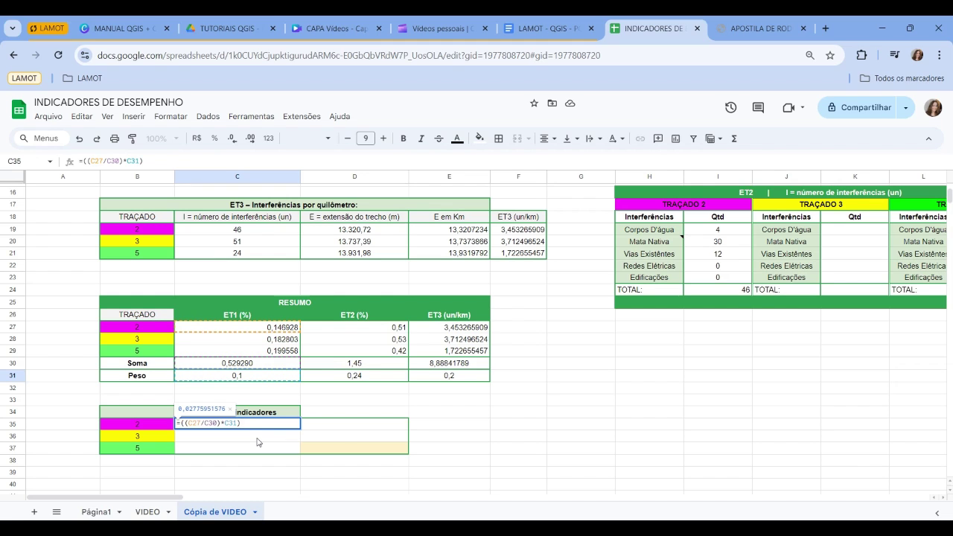
Add the weighted ET2 term ((D27/D30)*D31) to TRAÇADO 2's soma dos indicadores formula.
type(" + ((")
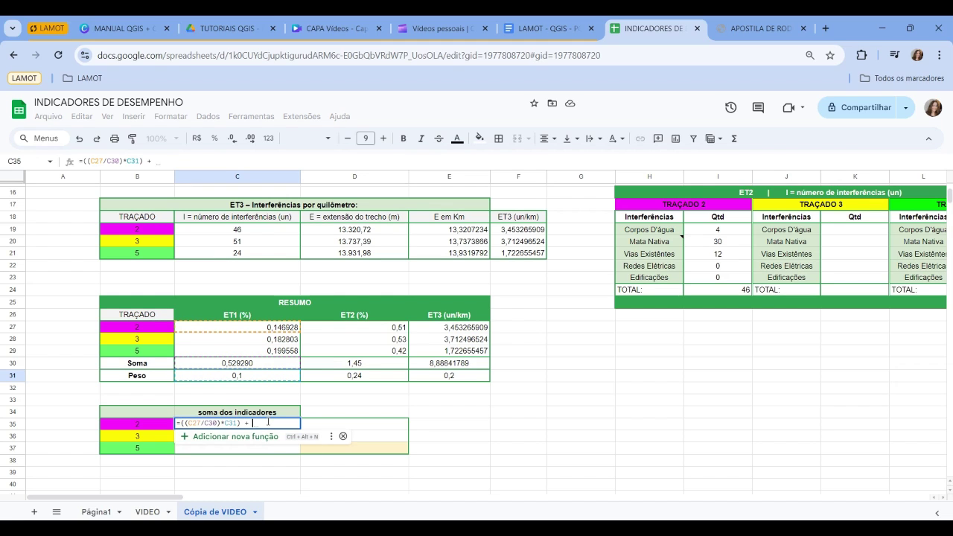
left_click(373, 332)
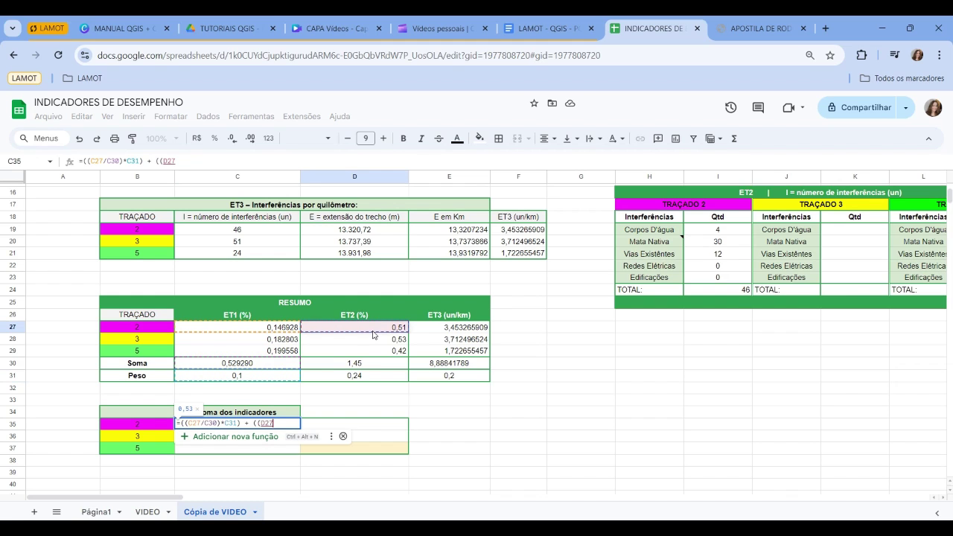
type("/")
left_click(370, 367)
type(")")
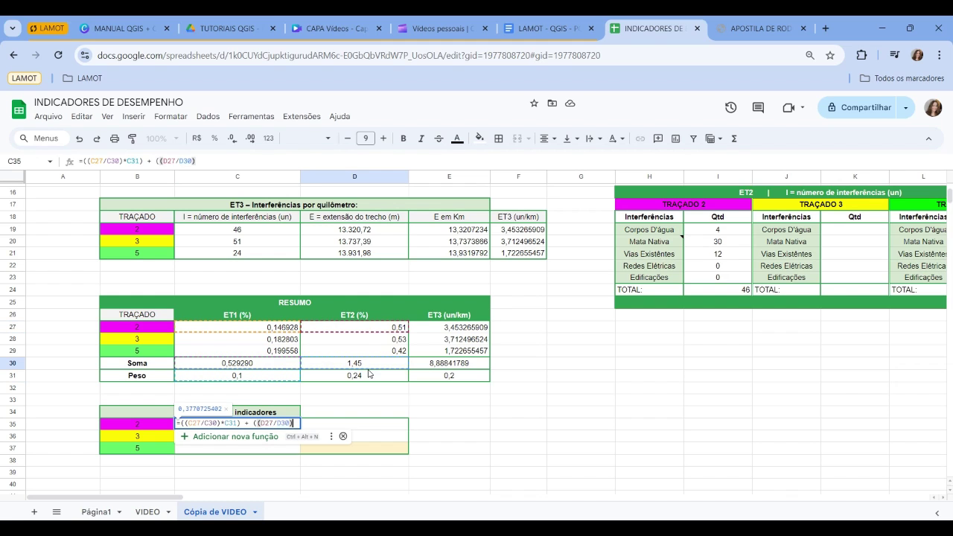
type("*")
left_click(370, 376)
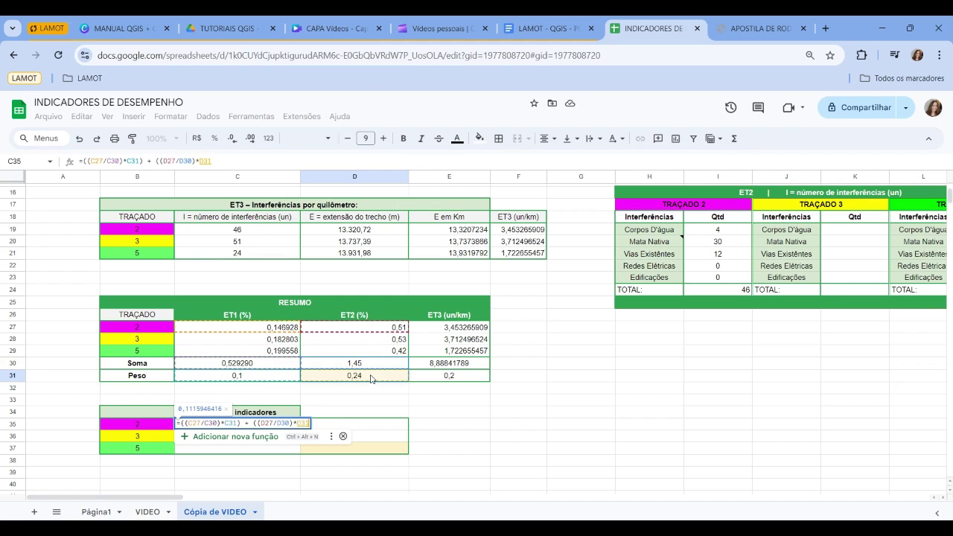
Complete TRAÇADO 2's soma dos indicadores formula in C35 with the weighted ET3 term ((E27/E30)*E31).
type(") + ((")
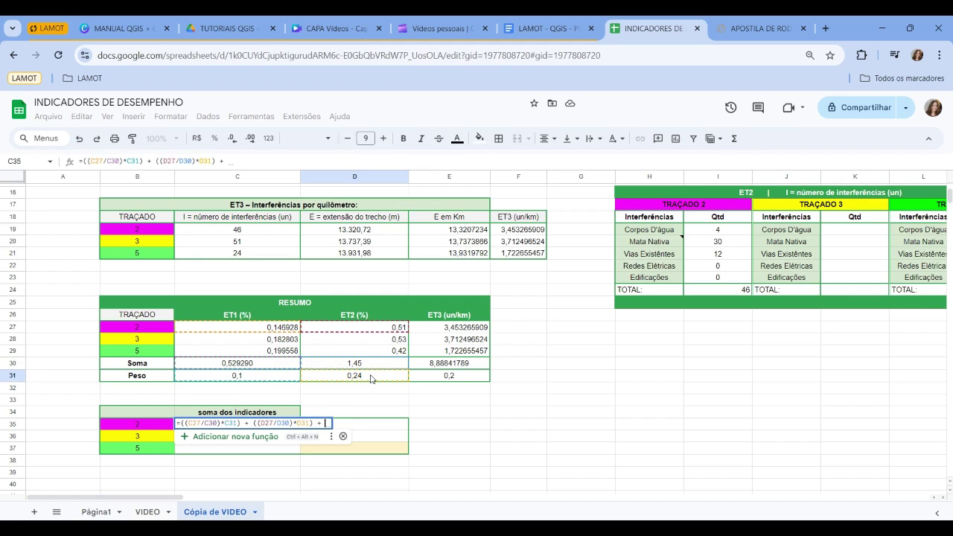
left_click(452, 329)
type("/")
left_click(457, 364)
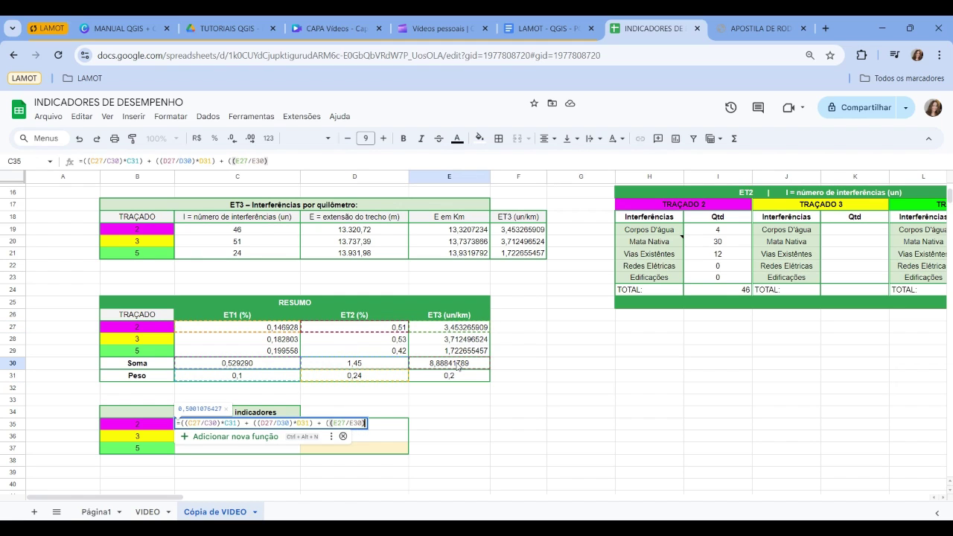
type(")*")
left_click(457, 376)
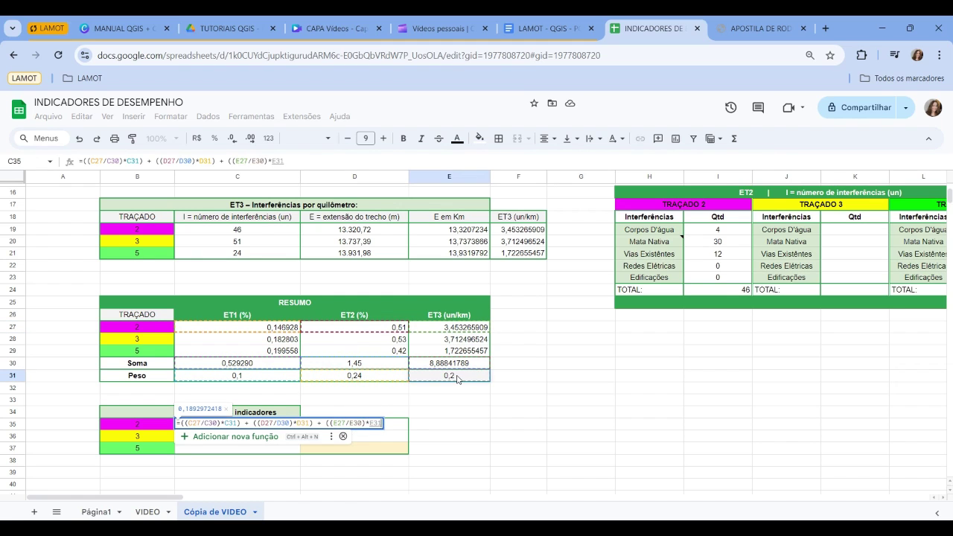
type(")")
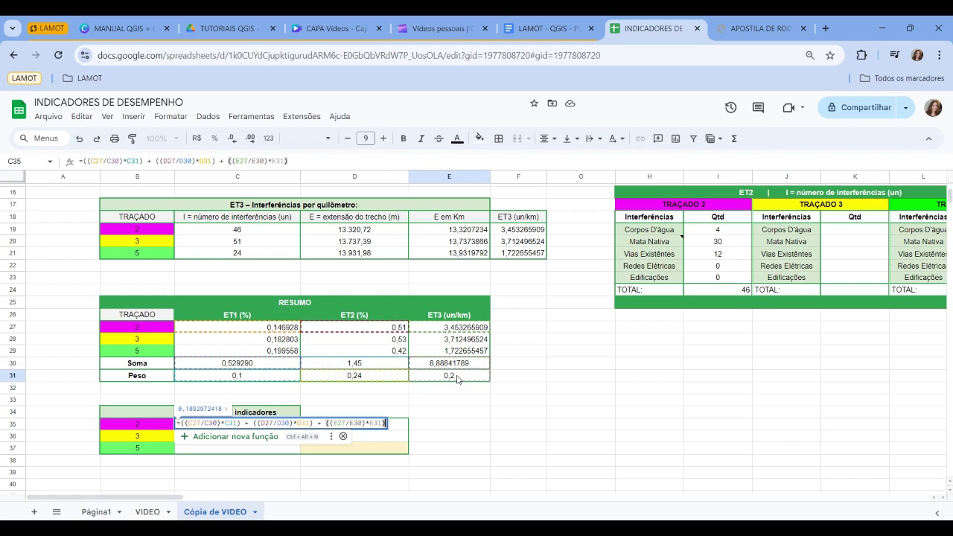
key("Return")
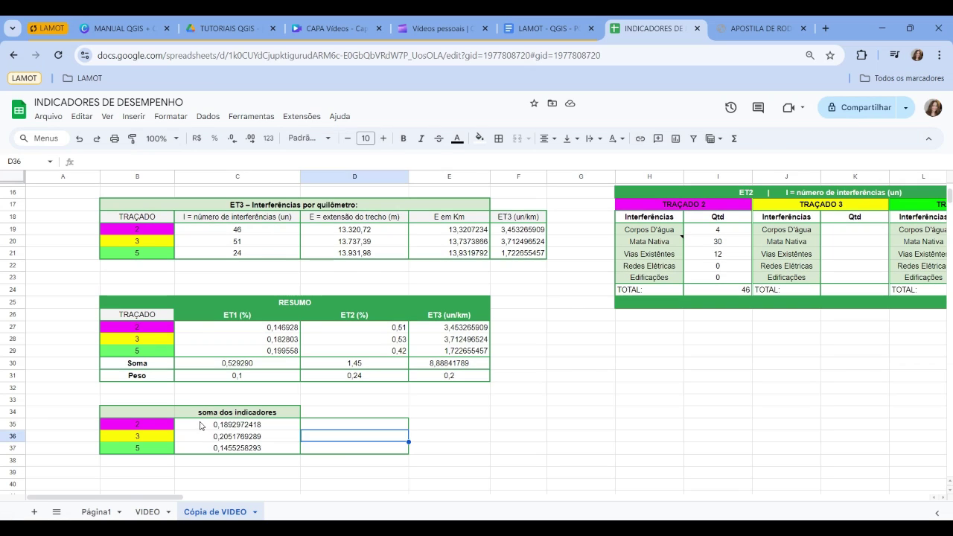
Compare the soma dos indicadores of the three traçados and label traçado 5 as "Traçado escolhido" in D37.
left_click(201, 425)
left_click(251, 449)
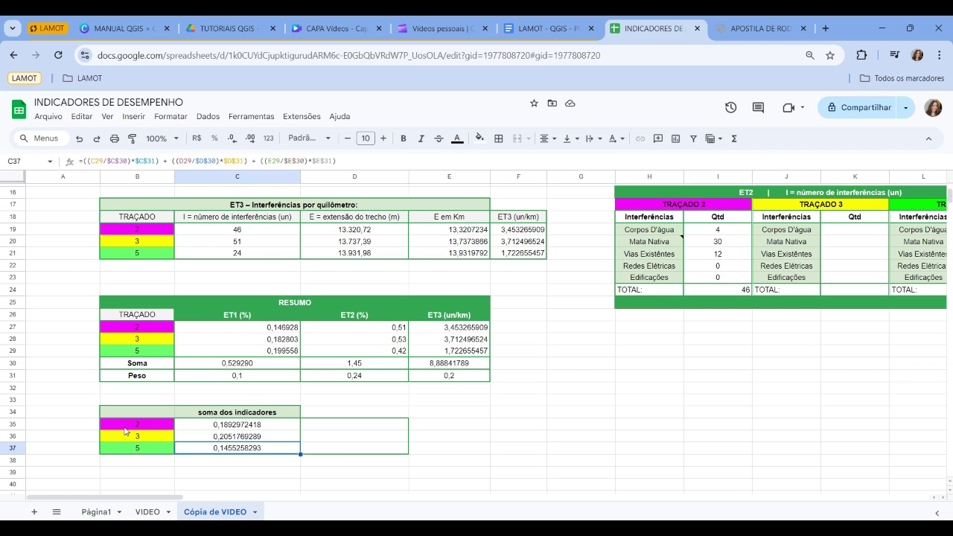
left_click(125, 450)
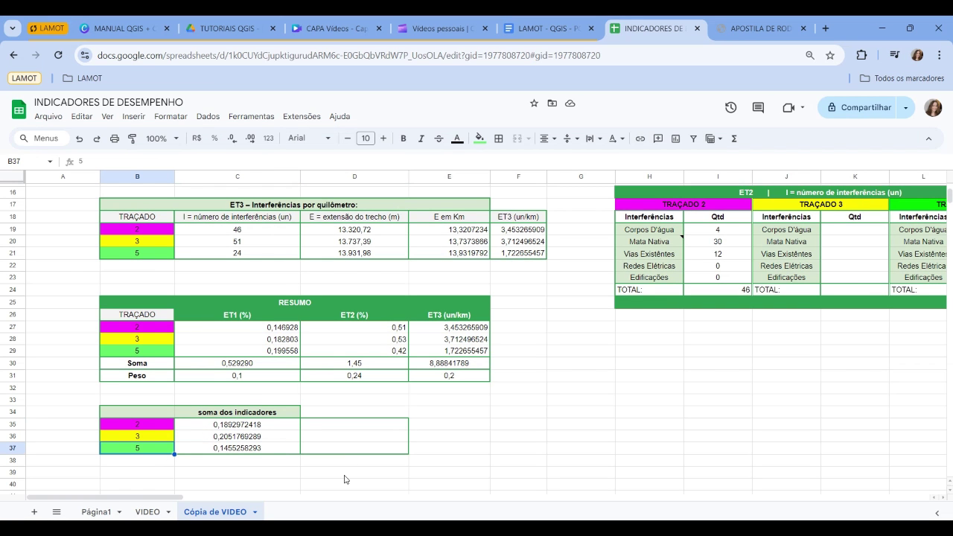
left_click(253, 427)
left_click(264, 451, "shift")
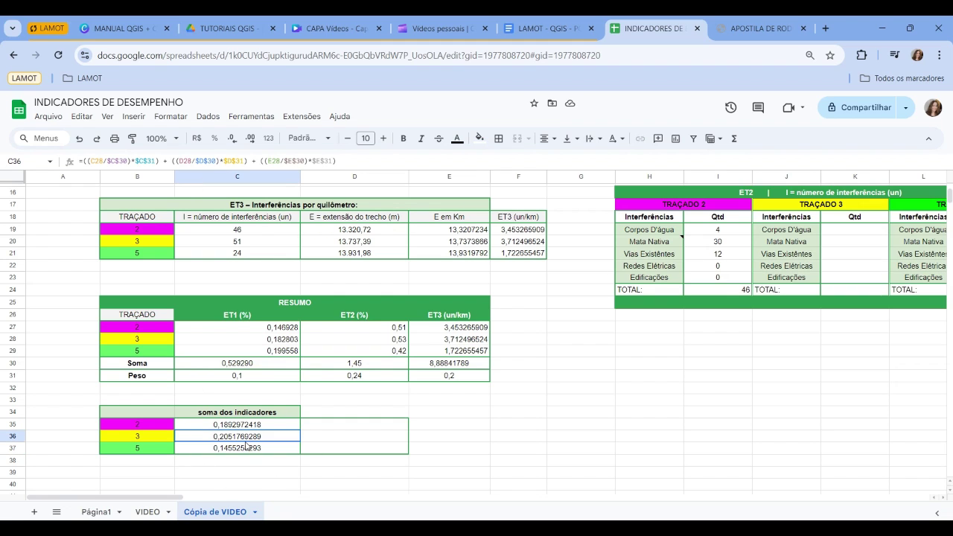
left_click(232, 447)
left_click(349, 451)
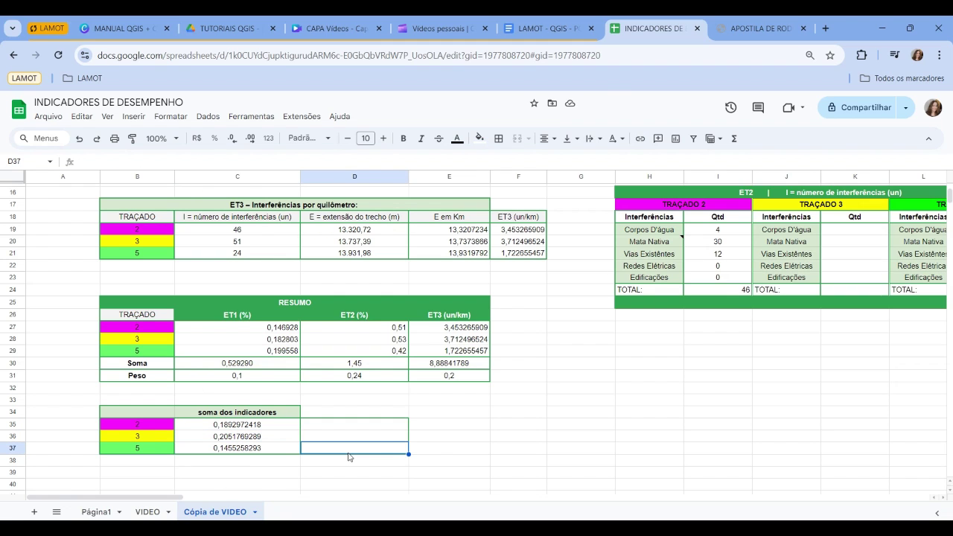
type("Traçado escolhido")
left_click(153, 457, "shift")
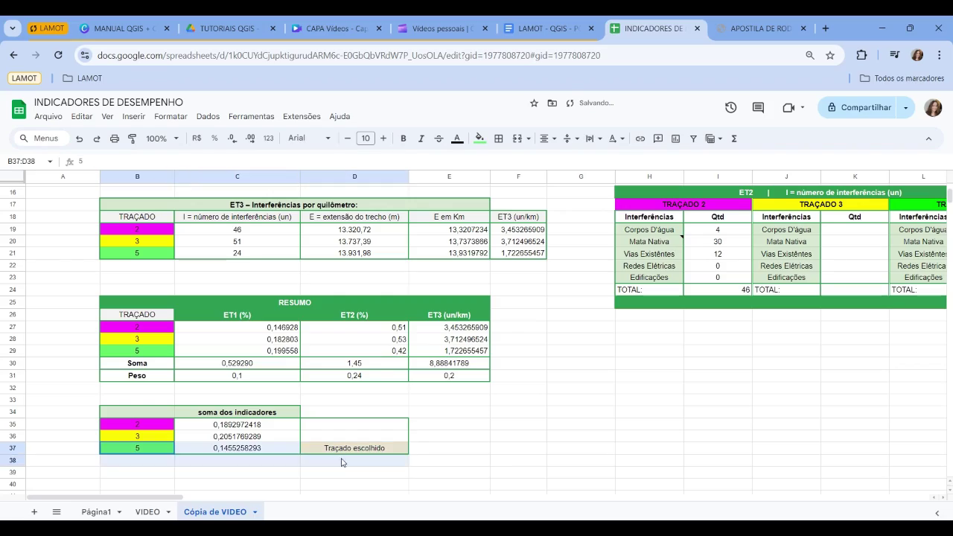
left_click(364, 472)
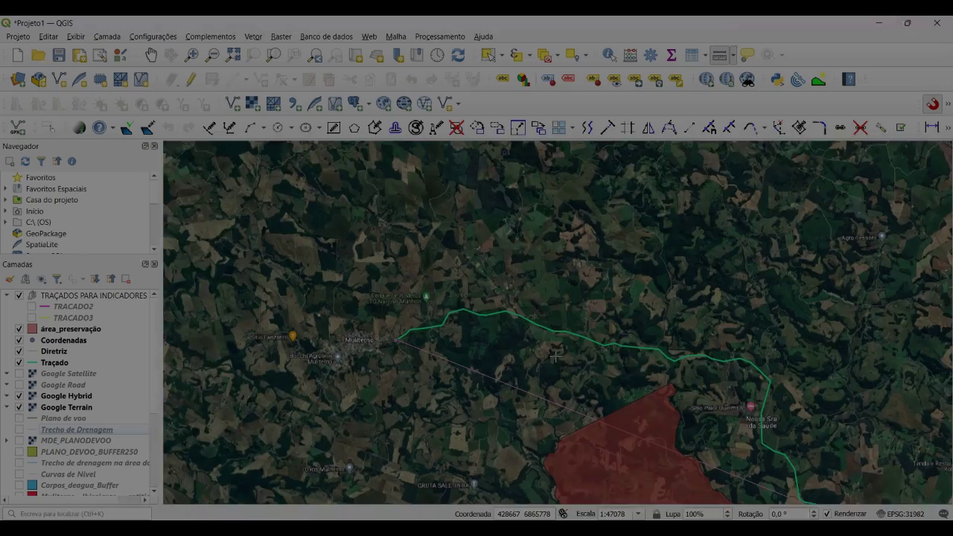
scroll(528, 326, "down", 1)
scroll(527, 326, "up", 1)
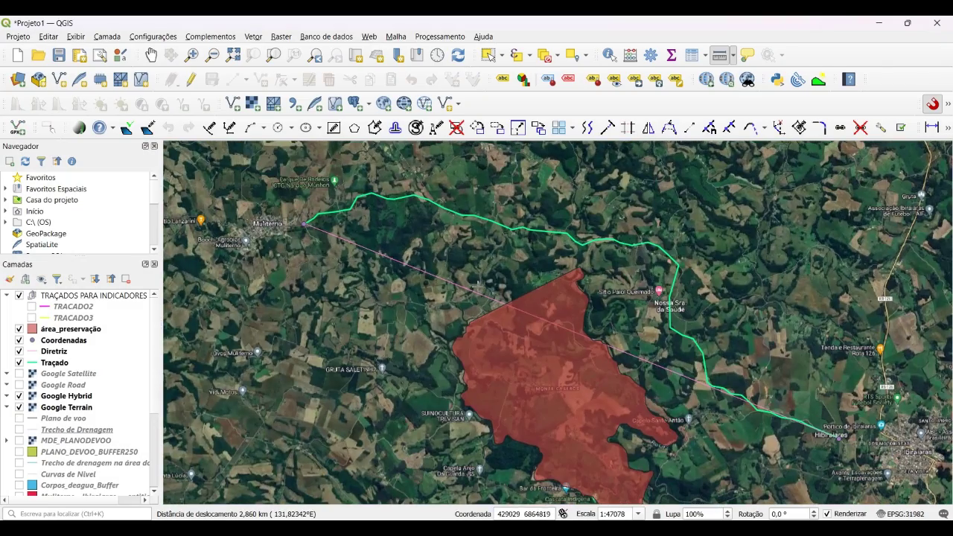
left_click_drag(812, 438, 752, 461)
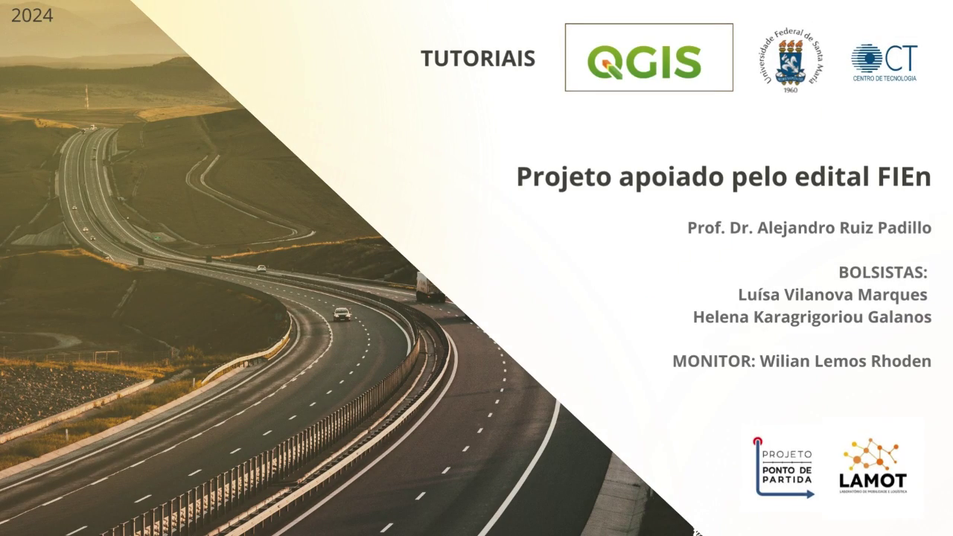